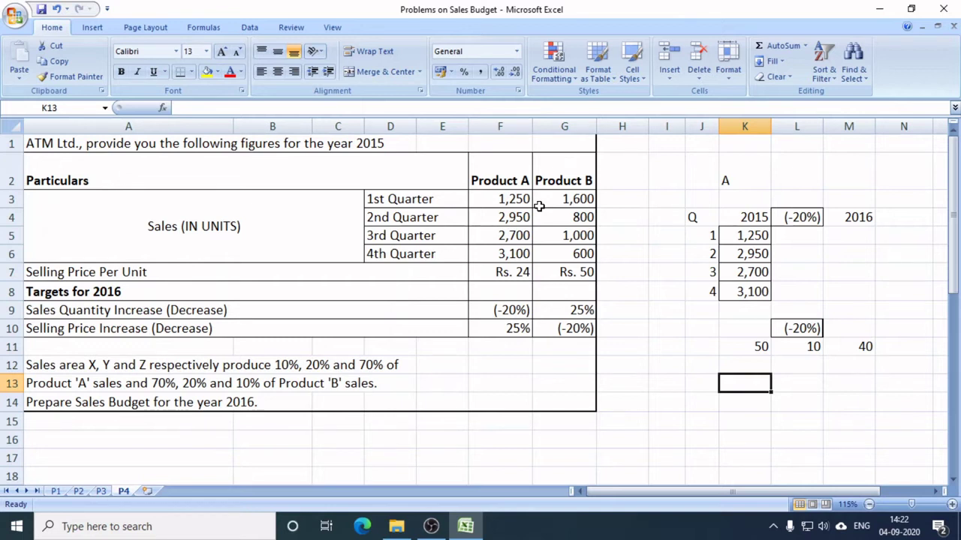
# - Review the problem's 2015 quarterly sales units for Product A and Product B
pyautogui.click(11, 144)
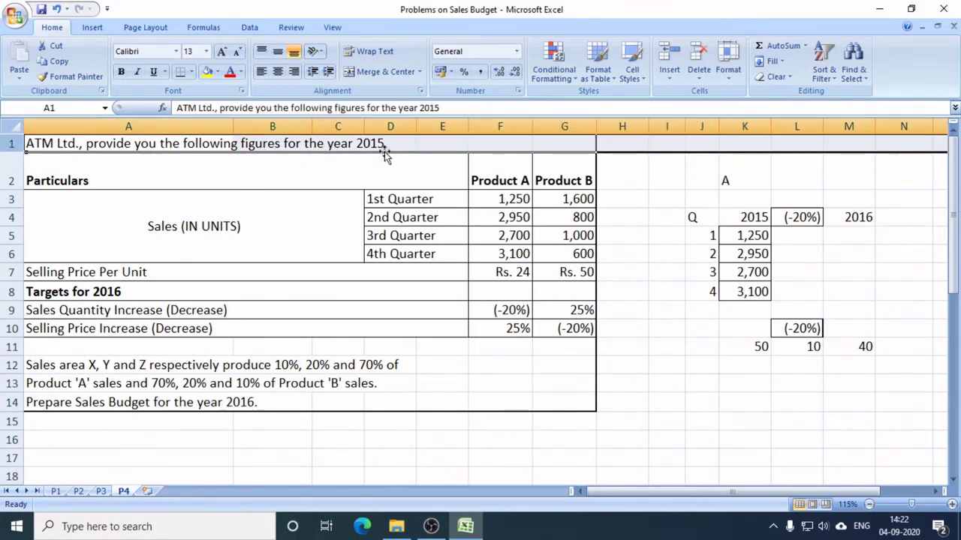
pyautogui.click(260, 213)
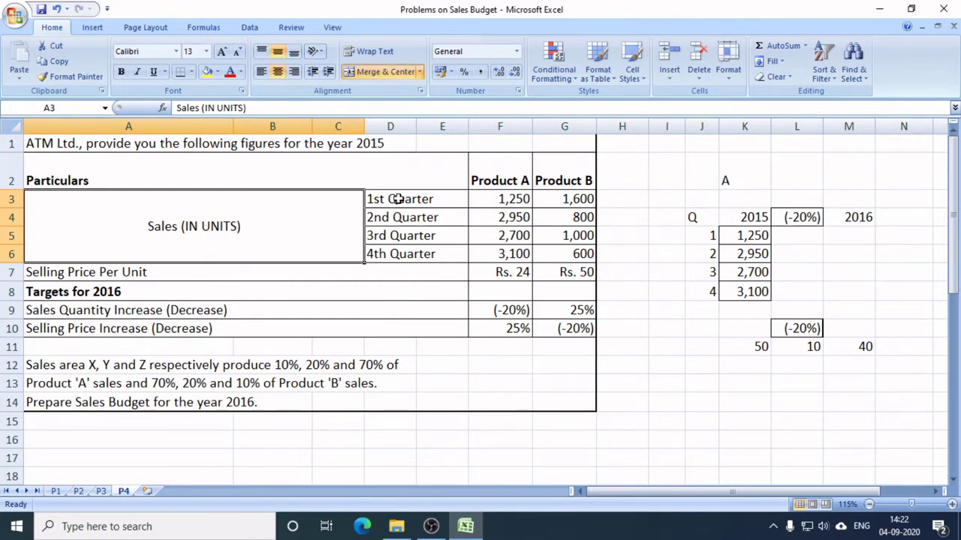
pyautogui.moveTo(398, 199); pyautogui.dragTo(405, 254)
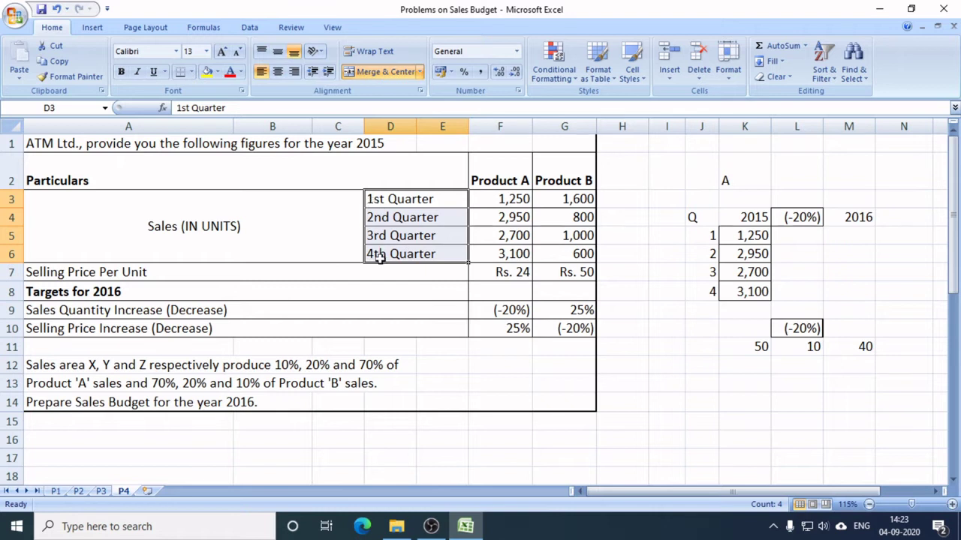
pyautogui.moveTo(507, 165); pyautogui.dragTo(565, 167)
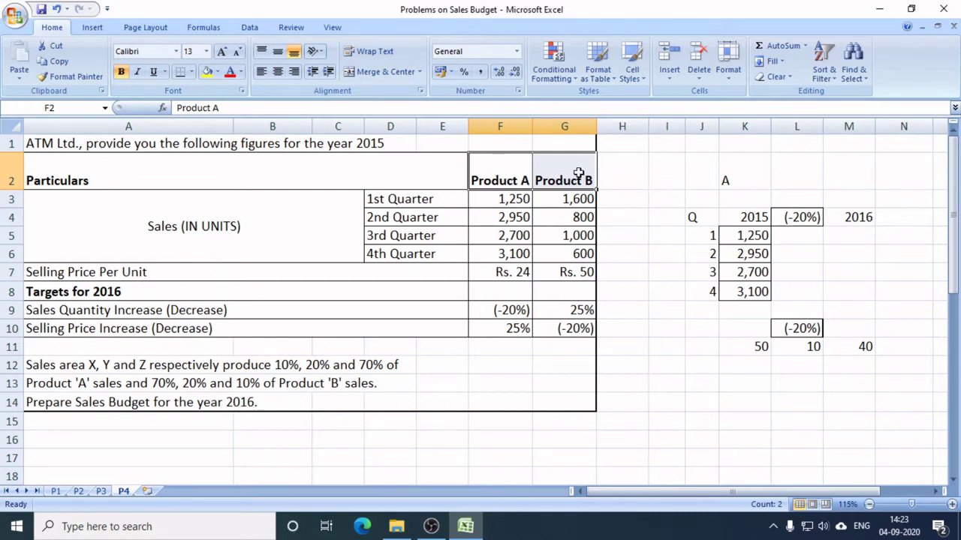
pyautogui.moveTo(508, 198); pyautogui.dragTo(513, 257)
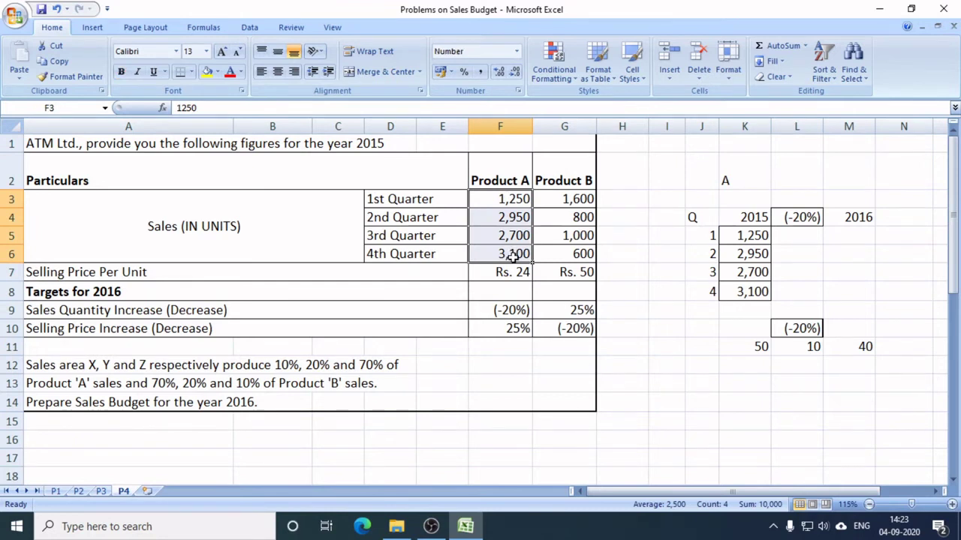
pyautogui.moveTo(558, 199); pyautogui.dragTo(569, 254)
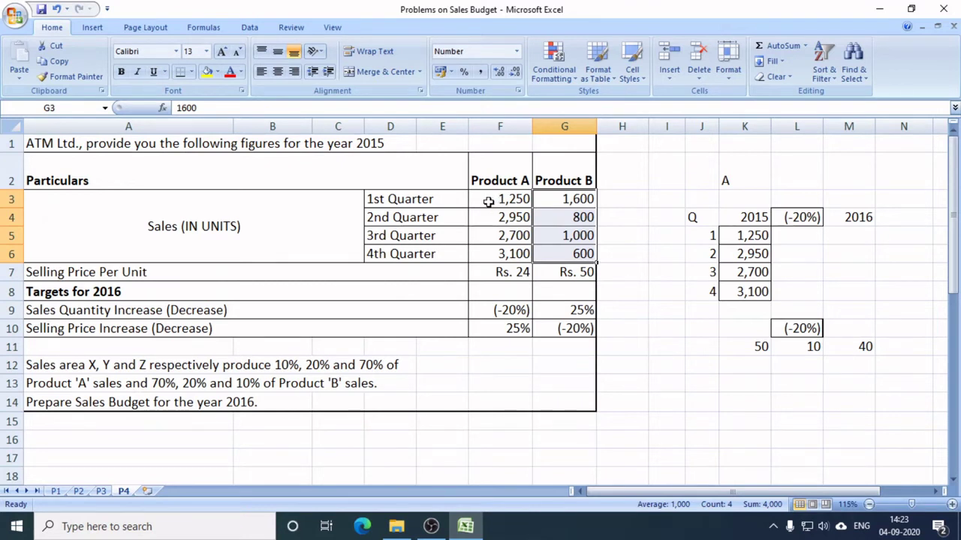
pyautogui.click(568, 181)
pyautogui.click(567, 256)
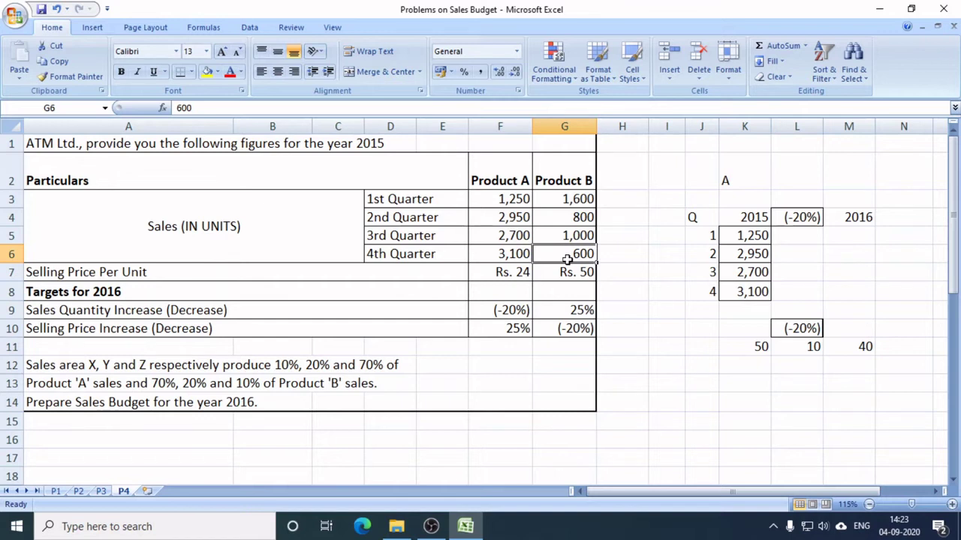
pyautogui.press('Left')
pyautogui.press('Up')
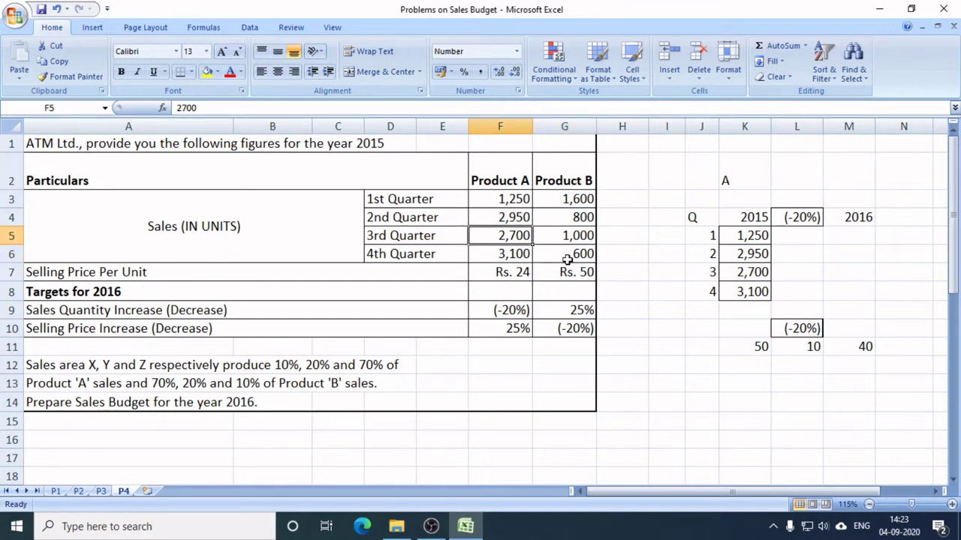
pyautogui.press('Up')
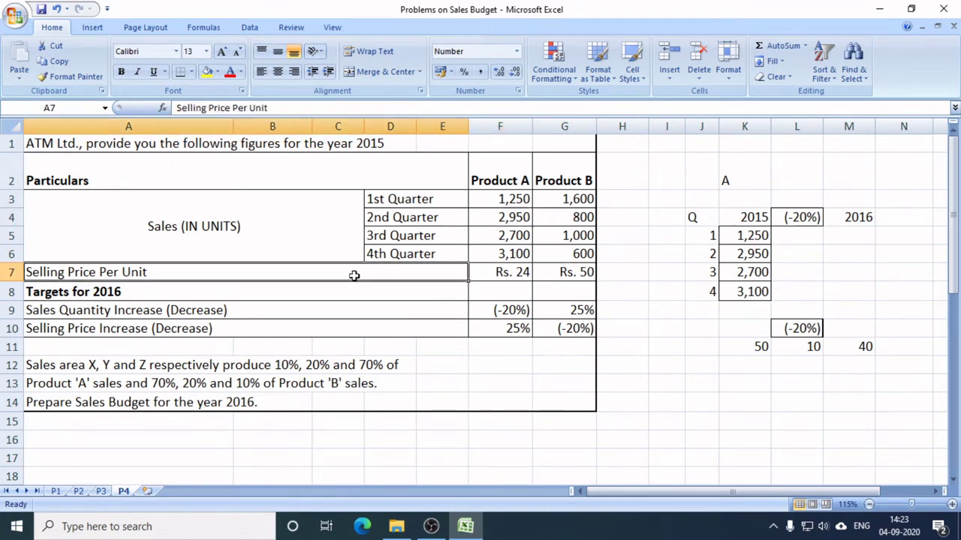
# - Review both products' selling prices per unit and the 2016 targets for sales quantity and selling price
pyautogui.click(359, 278)
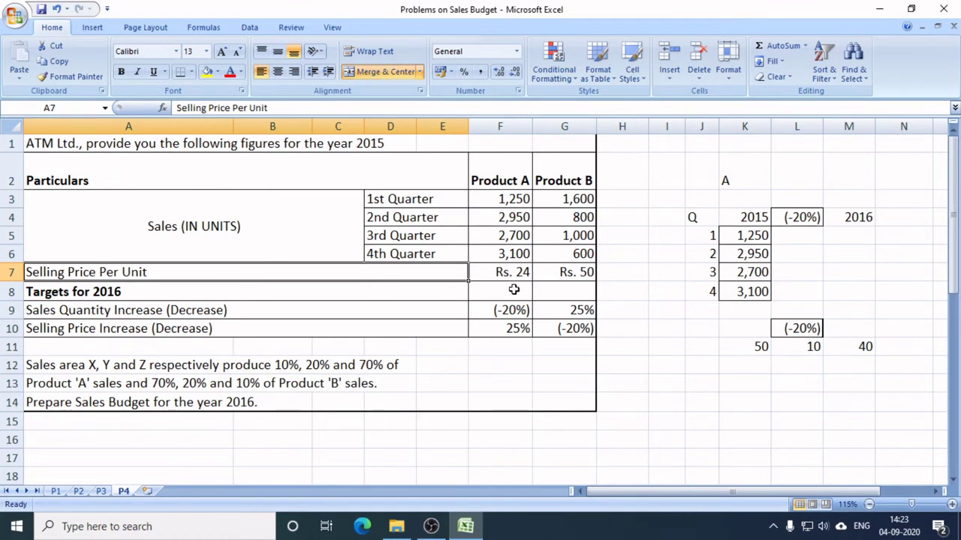
pyautogui.click(590, 291)
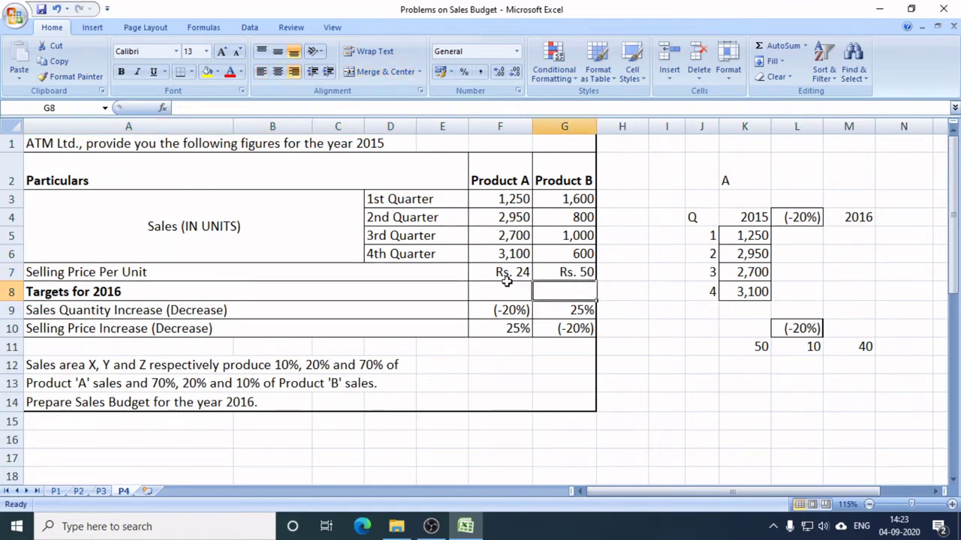
pyautogui.click(489, 181)
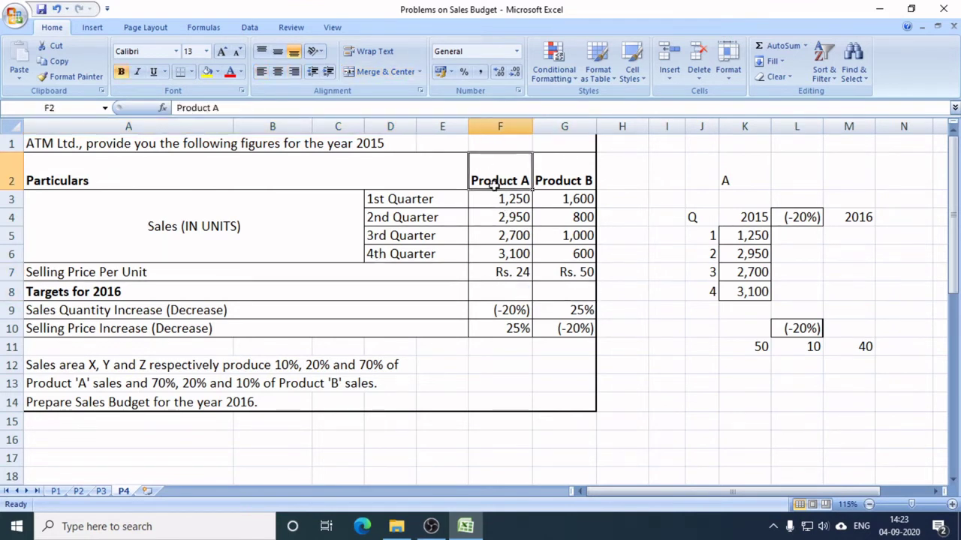
pyautogui.click(581, 275)
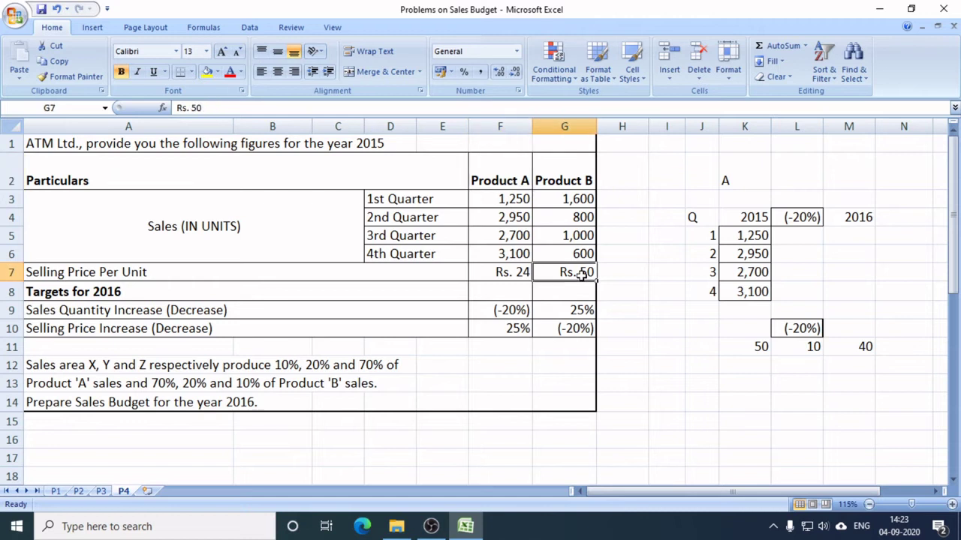
pyautogui.click(576, 166)
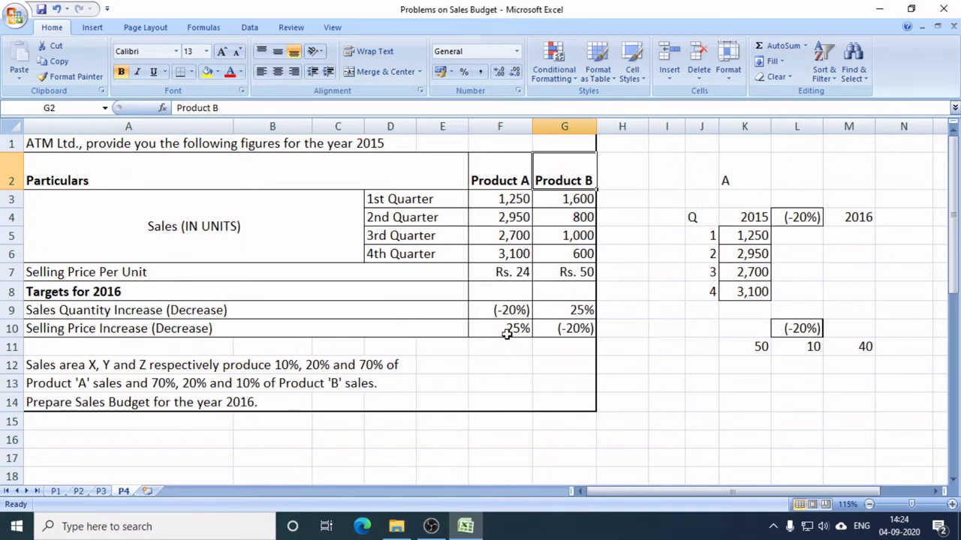
pyautogui.click(499, 180)
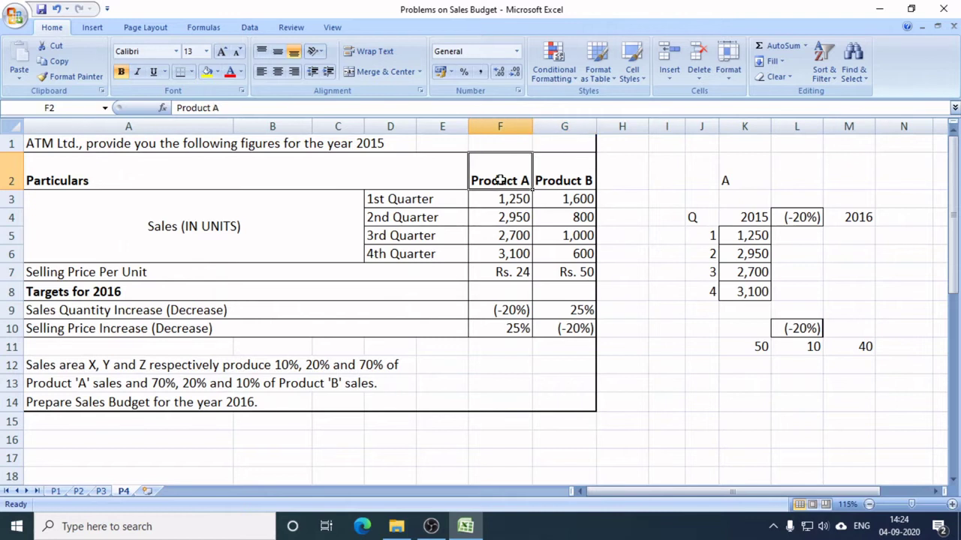
pyautogui.click(496, 310)
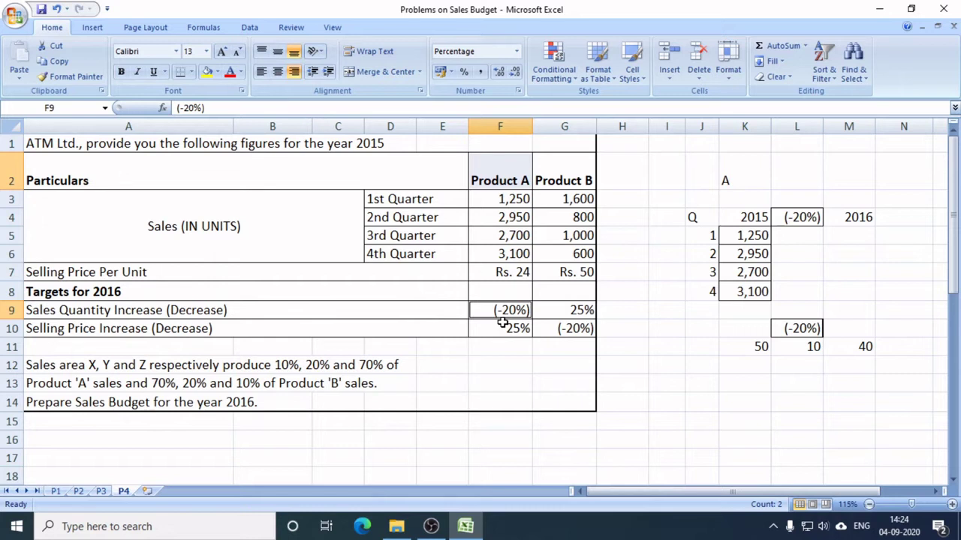
pyautogui.click(559, 313)
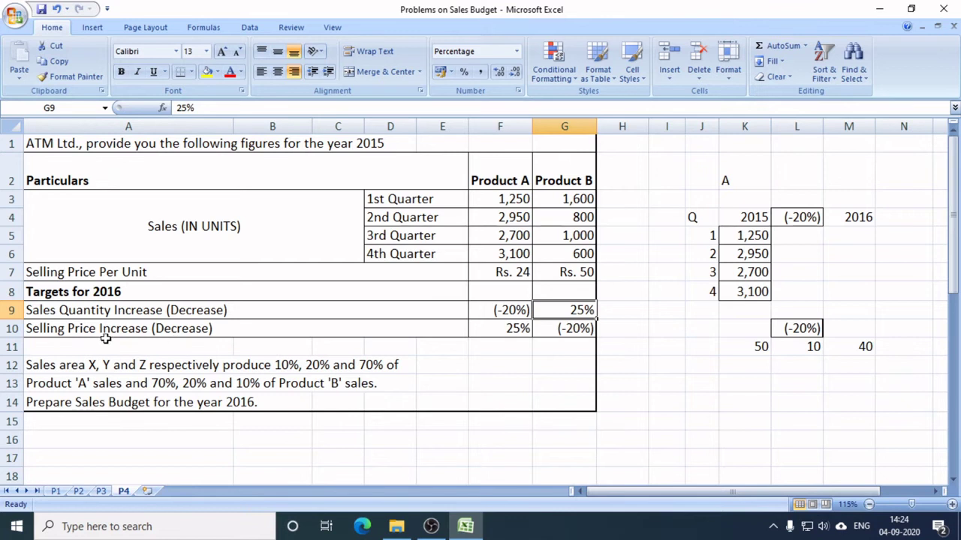
pyautogui.click(499, 335)
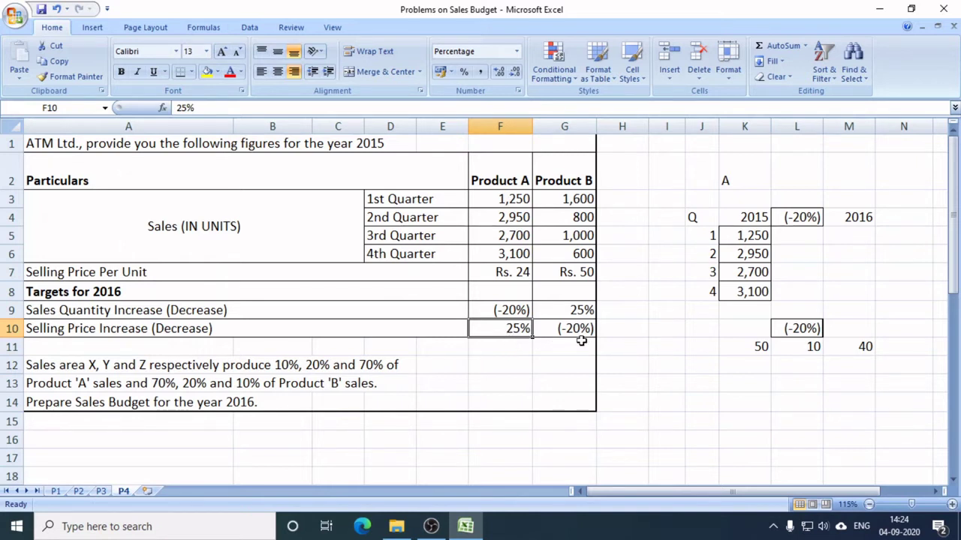
pyautogui.click(703, 370)
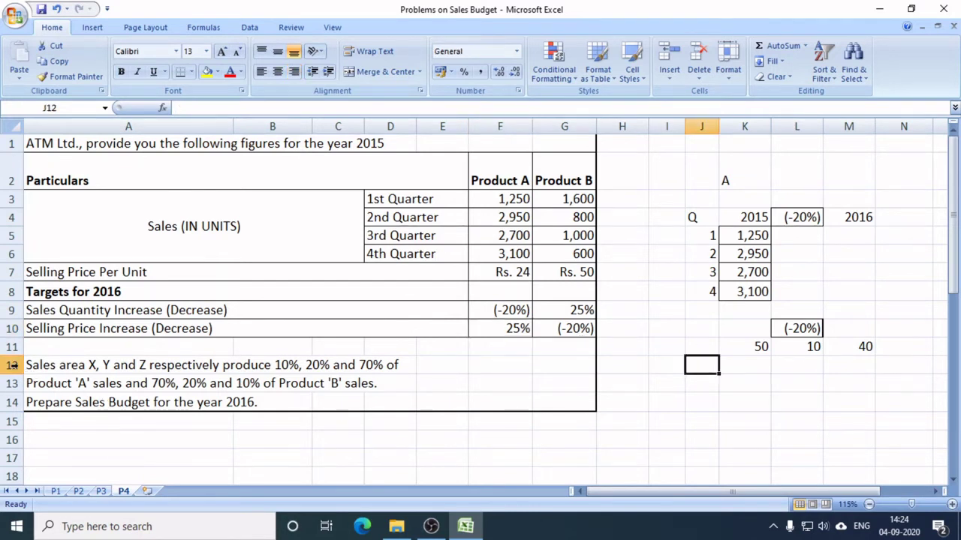
# - Read the sales split across areas X, Y and Z, and check the quarter labels in the Product A working table
pyautogui.moveTo(12, 364); pyautogui.dragTo(12, 385)
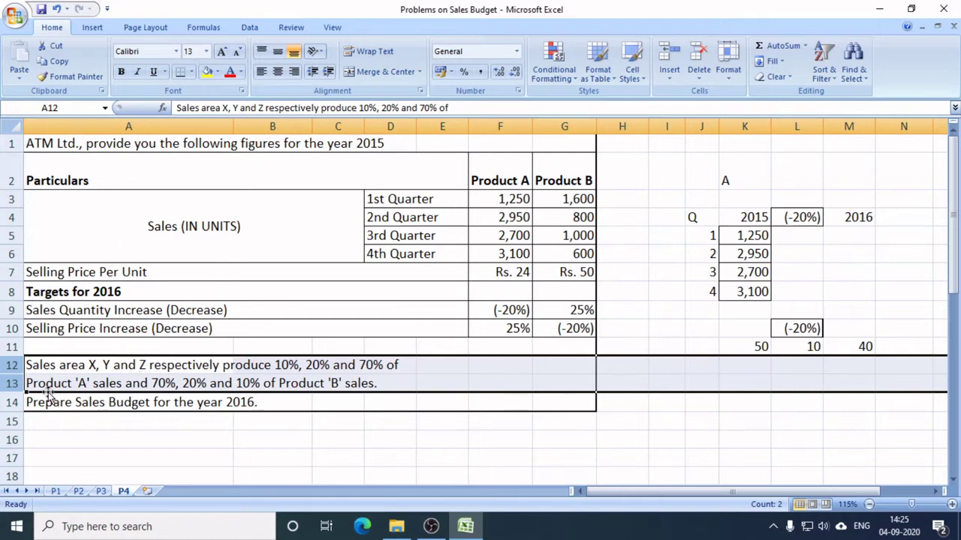
pyautogui.click(75, 386)
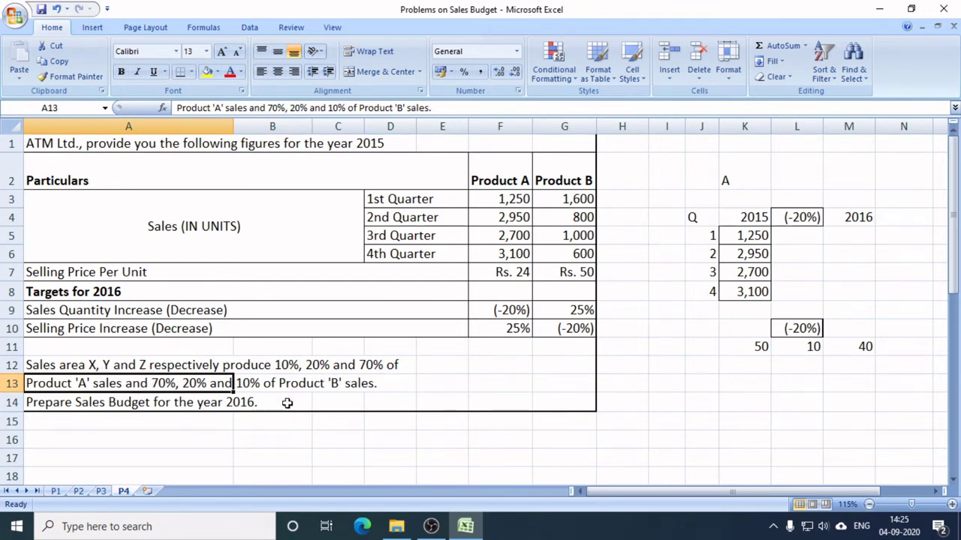
pyautogui.click(332, 390)
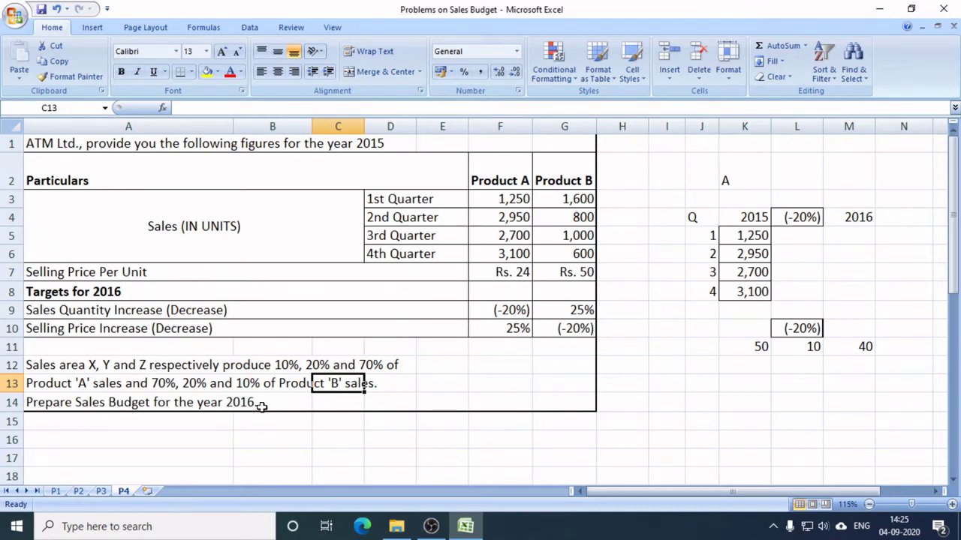
pyautogui.click(725, 405)
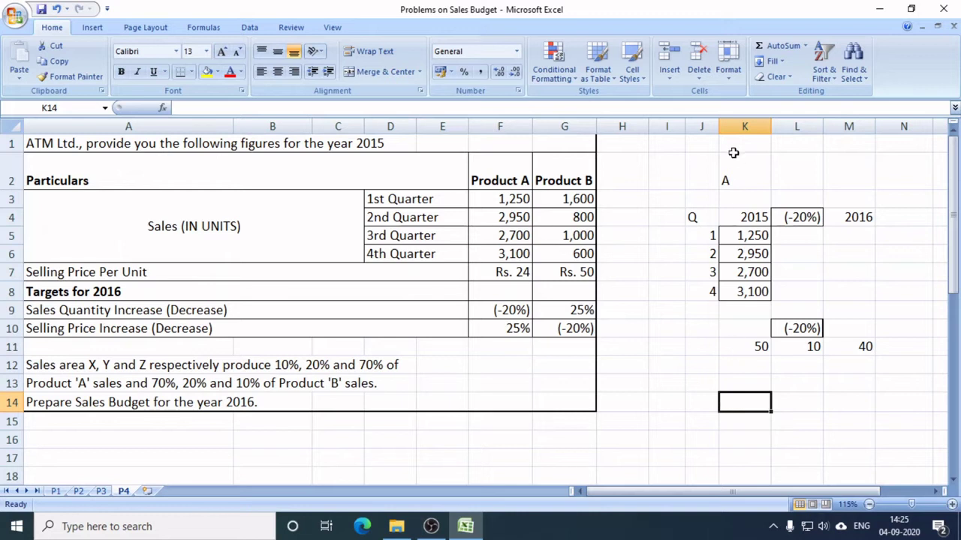
pyautogui.click(747, 180)
pyautogui.moveTo(707, 216); pyautogui.dragTo(706, 291)
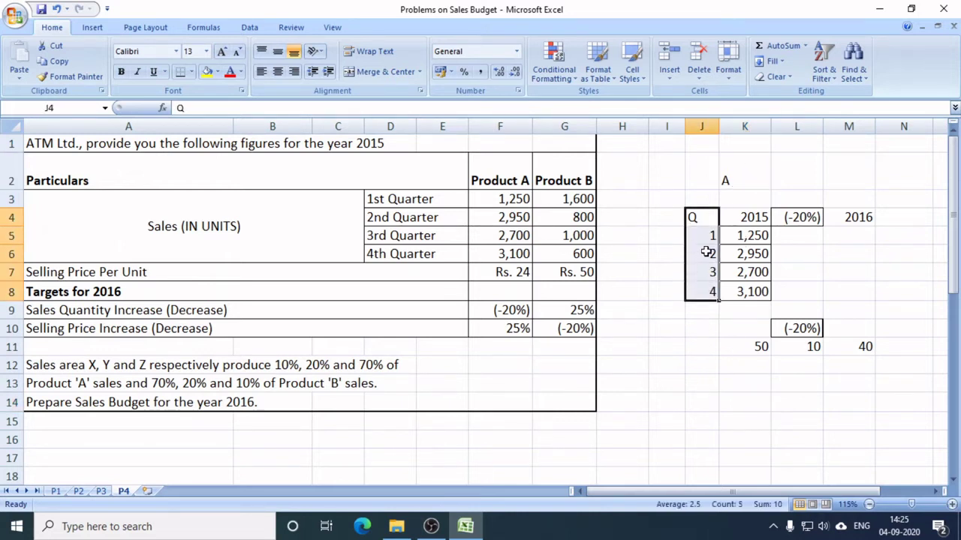
pyautogui.click(701, 386)
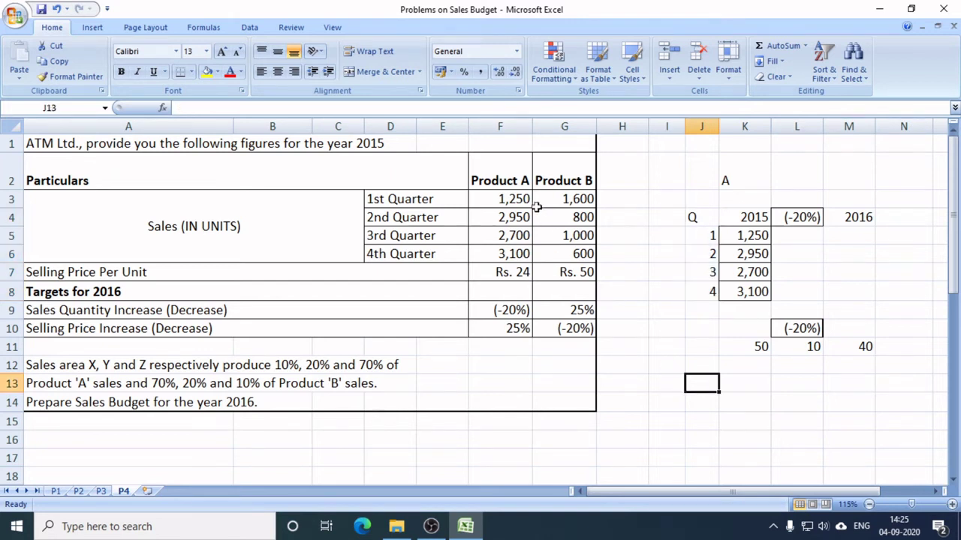
# - Copy Product A's four quarterly sales figures into the 2015 column of the working table, starting at K5
pyautogui.moveTo(515, 197); pyautogui.dragTo(520, 253)
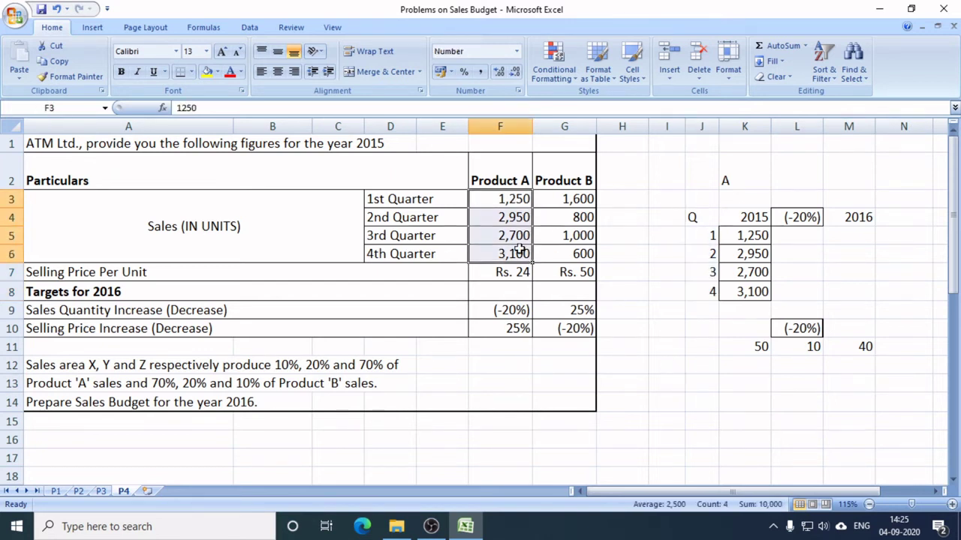
pyautogui.hotkey('ctrl', 'c')
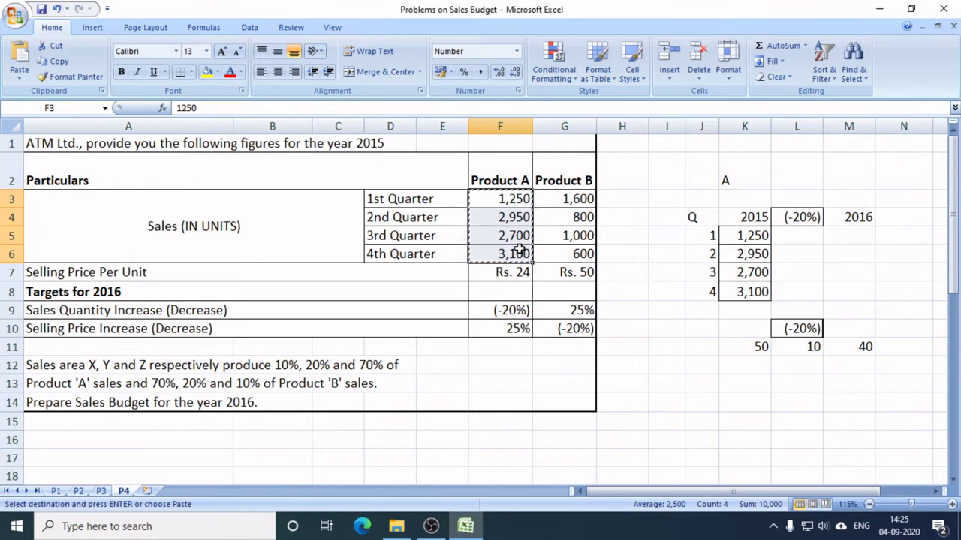
pyautogui.click(746, 236)
pyautogui.hotkey('ctrl', 'v')
pyautogui.click(826, 273)
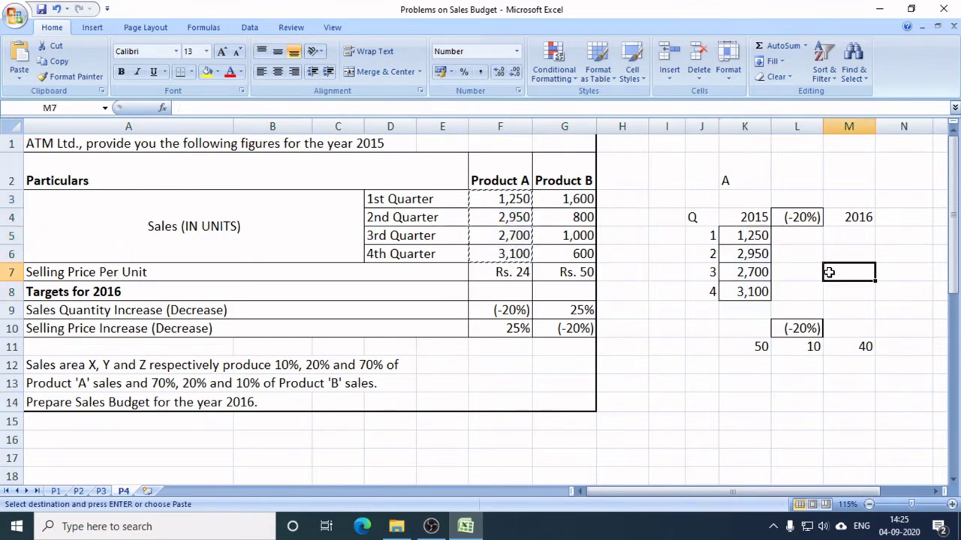
# - Make the working table's headings Q, 2015, (-20%) and 2016 in row 4 bold
pyautogui.click(743, 217)
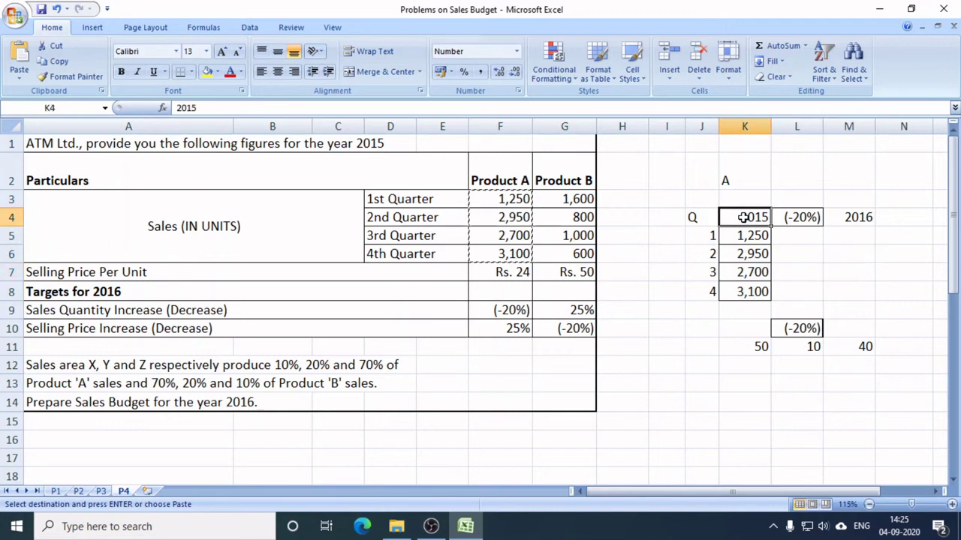
pyautogui.click(121, 71)
pyautogui.click(694, 217)
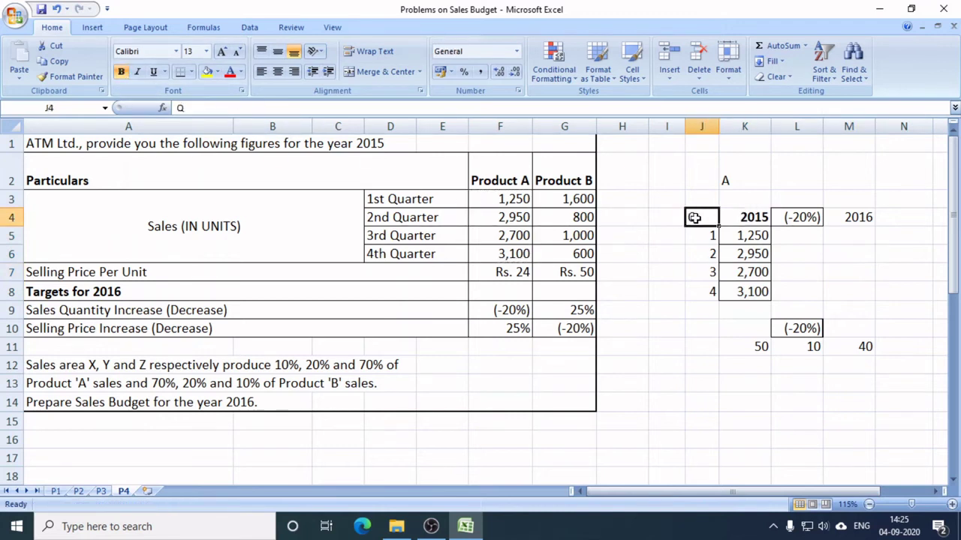
pyautogui.moveTo(816, 221); pyautogui.dragTo(847, 219)
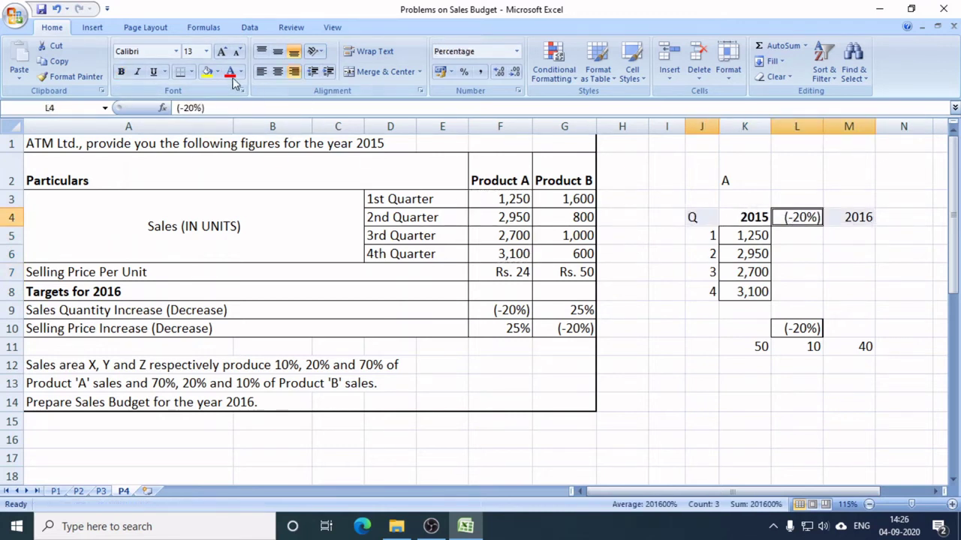
pyautogui.click(121, 72)
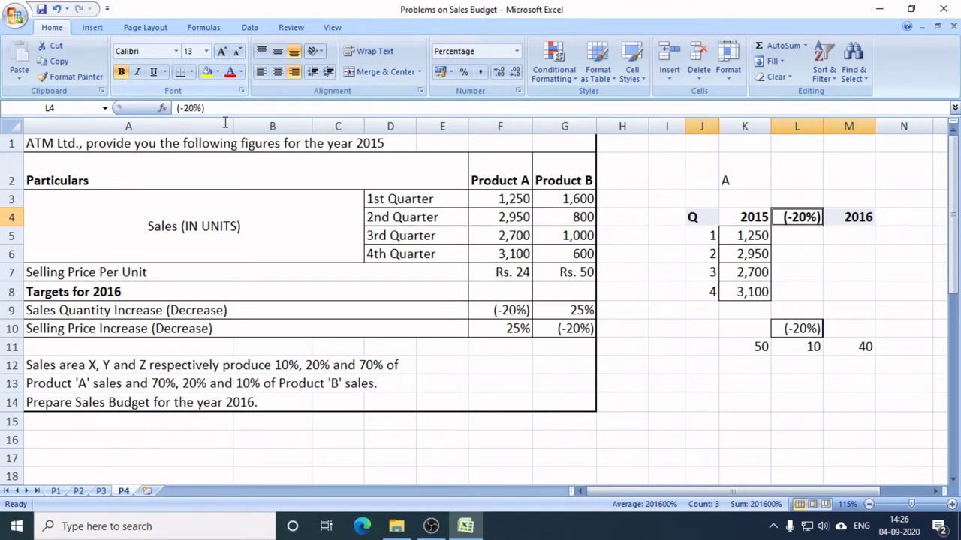
pyautogui.click(893, 255)
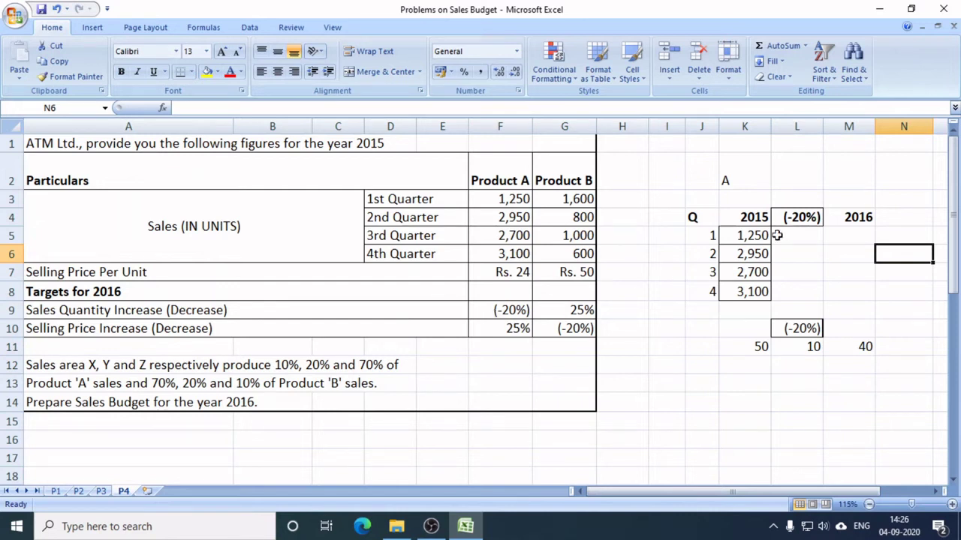
# - Calculate the first quarter's 20% reduction for Product A in L5 with =20*1250/100
pyautogui.click(800, 239)
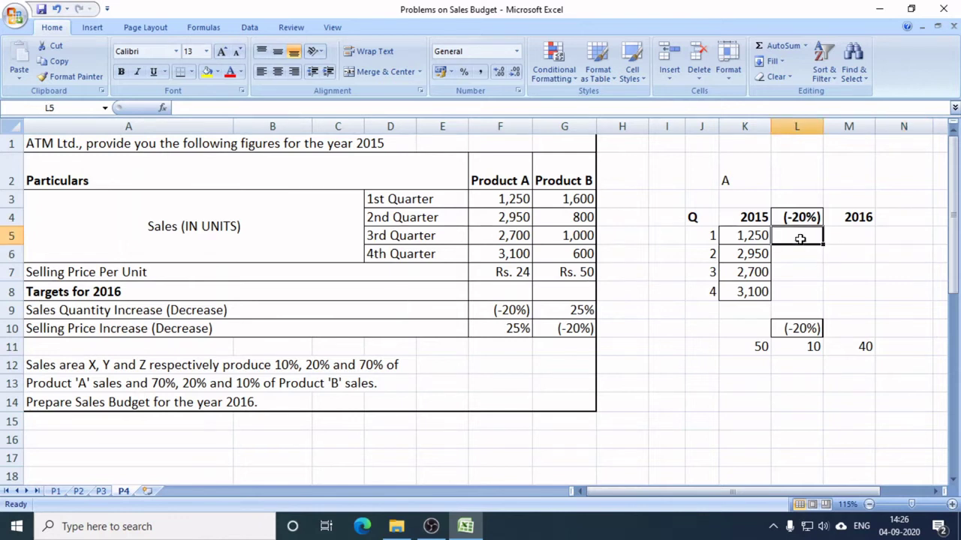
pyautogui.click(854, 236)
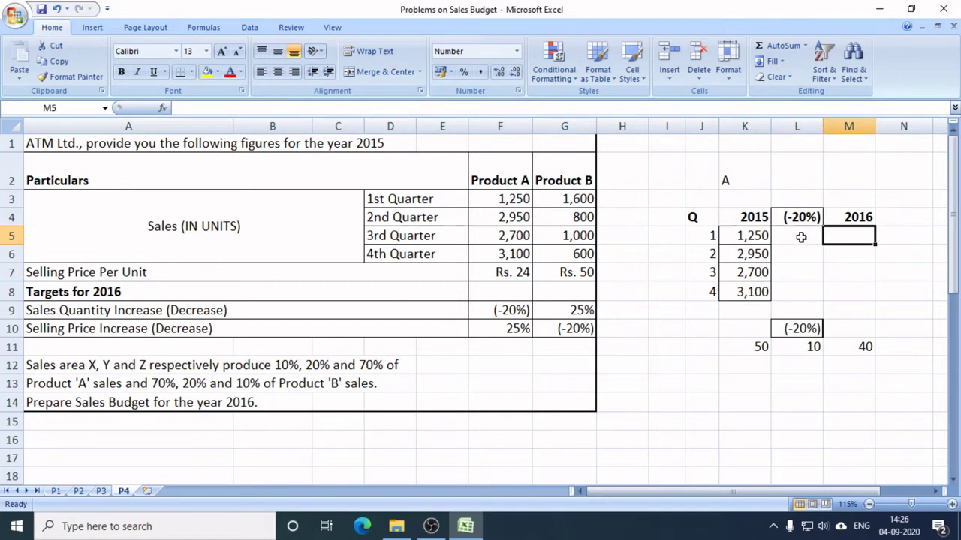
pyautogui.click(801, 237)
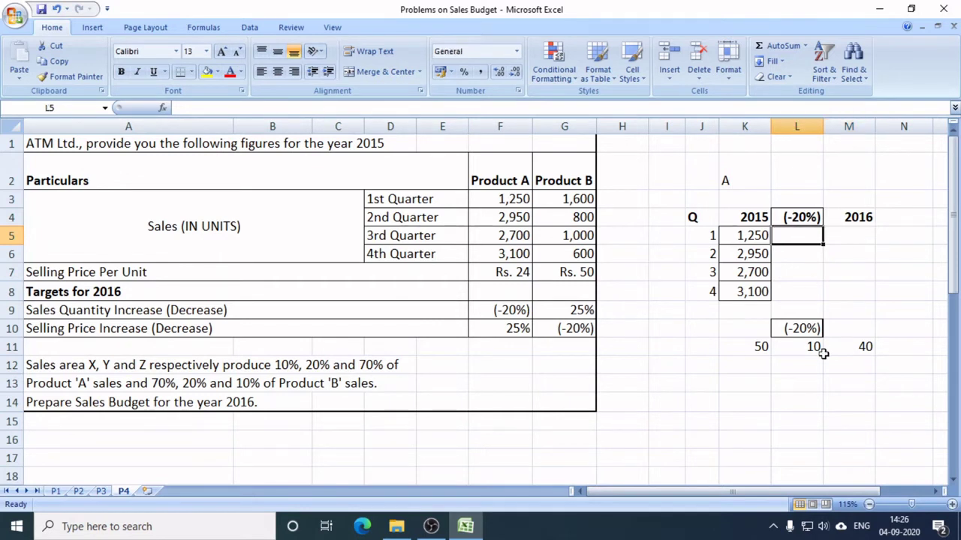
pyautogui.write('=20')
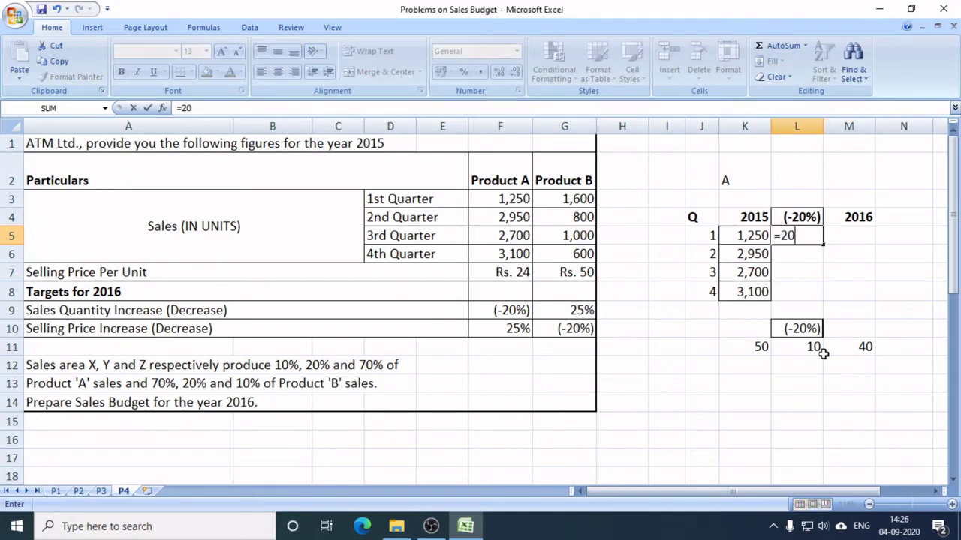
pyautogui.write('*1250/100')
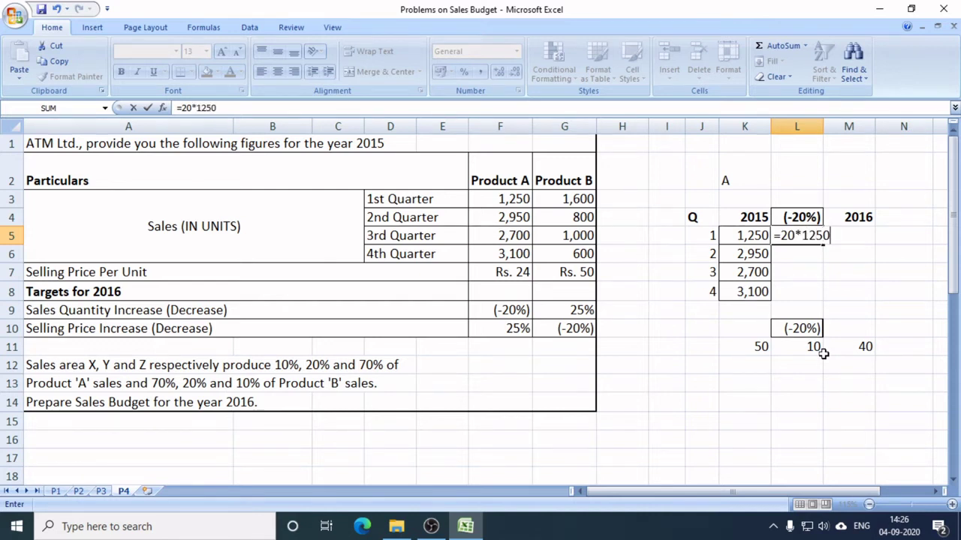
pyautogui.press('Return')
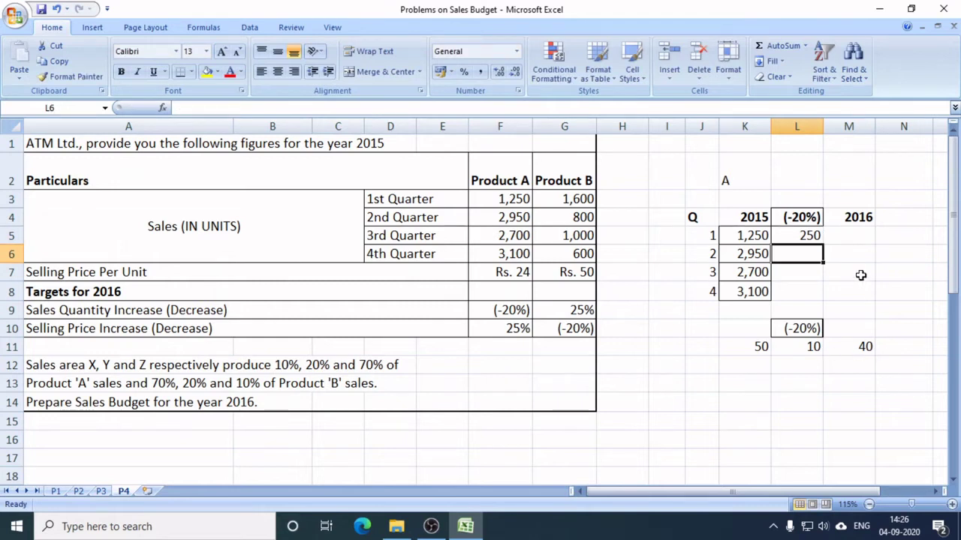
# - Calculate the first quarter's 2016 units in M5 by subtracting the reduction from the 2015 figure with =K5-L5
pyautogui.click(848, 240)
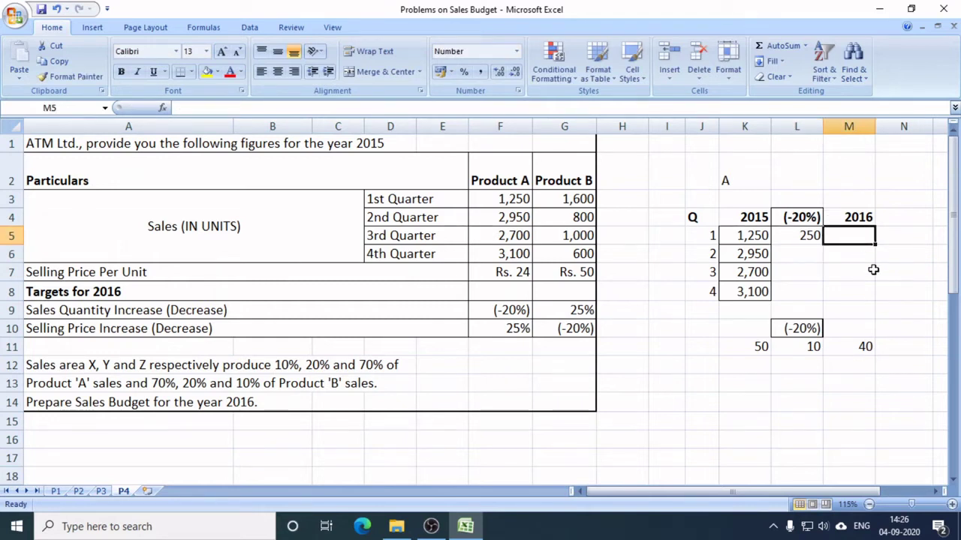
pyautogui.press('Left')
pyautogui.press('Right')
pyautogui.write('=')
pyautogui.press('Left')
pyautogui.press('Left')
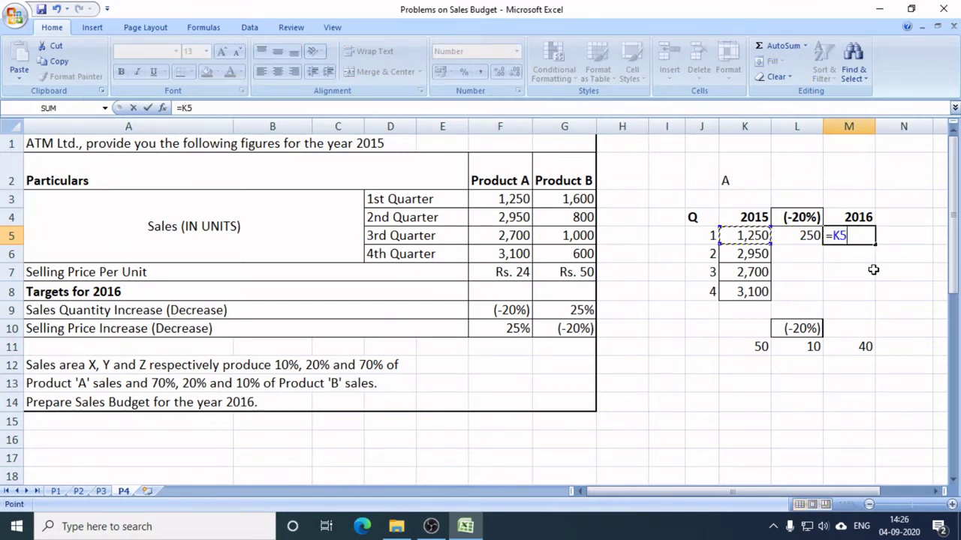
pyautogui.write('-')
pyautogui.press('Left')
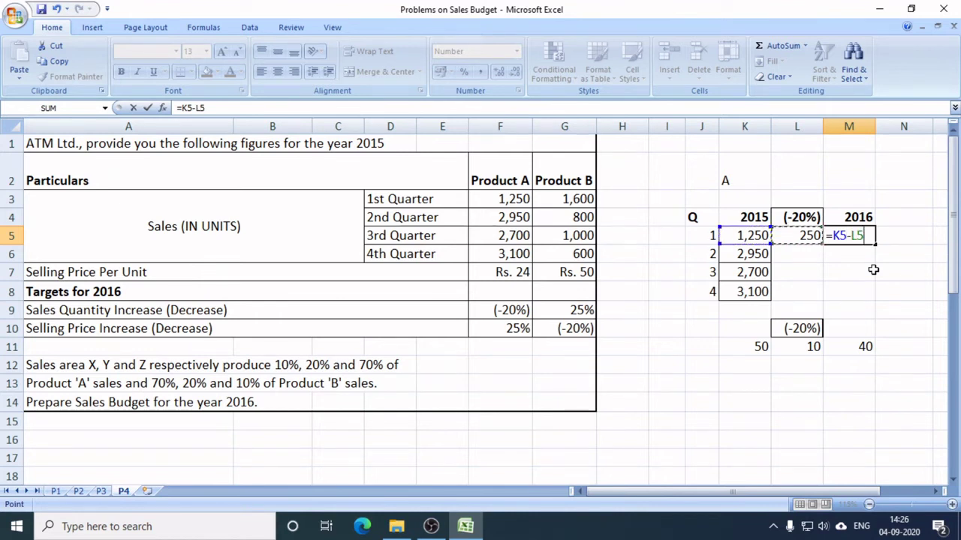
pyautogui.press('Return')
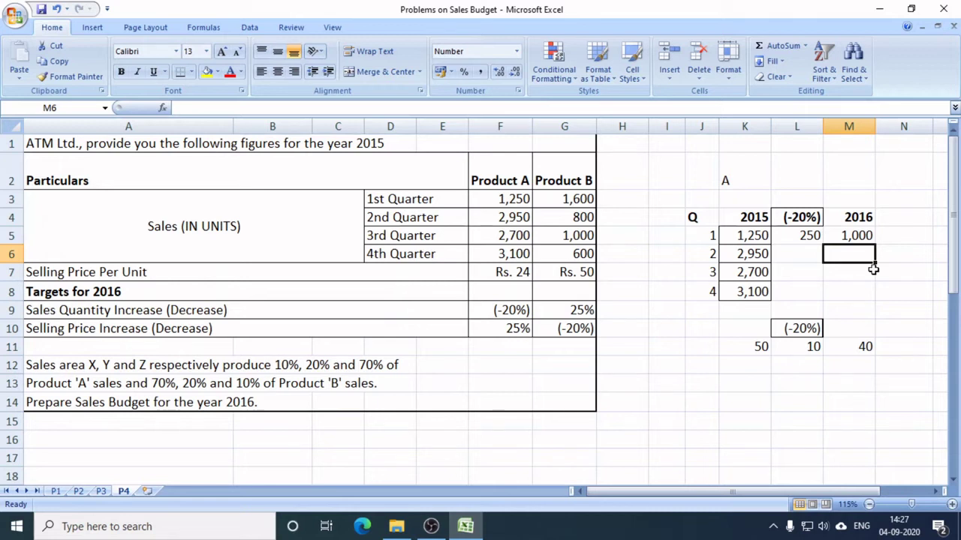
# - Calculate the second quarter's 20% reduction in L6 with =20*K6/100
pyautogui.click(873, 270)
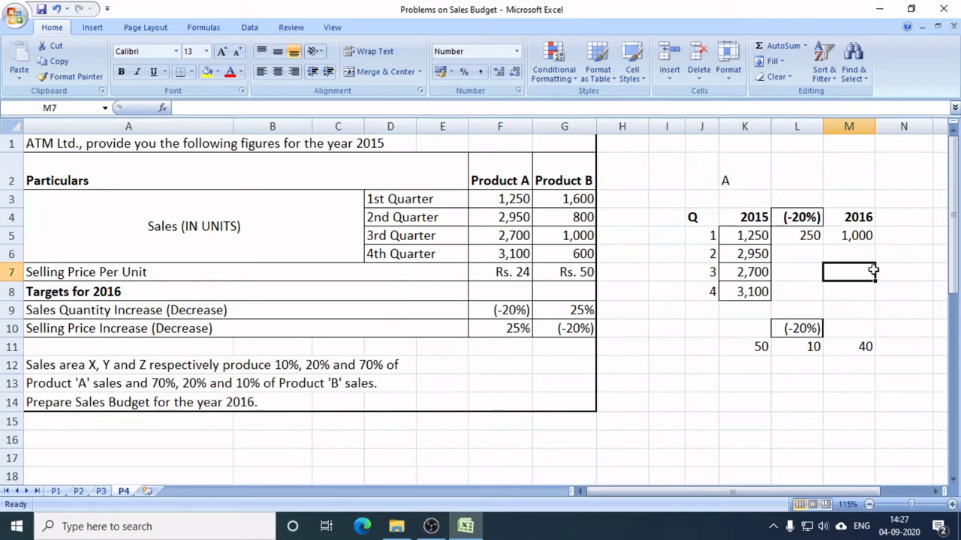
pyautogui.press('Up')
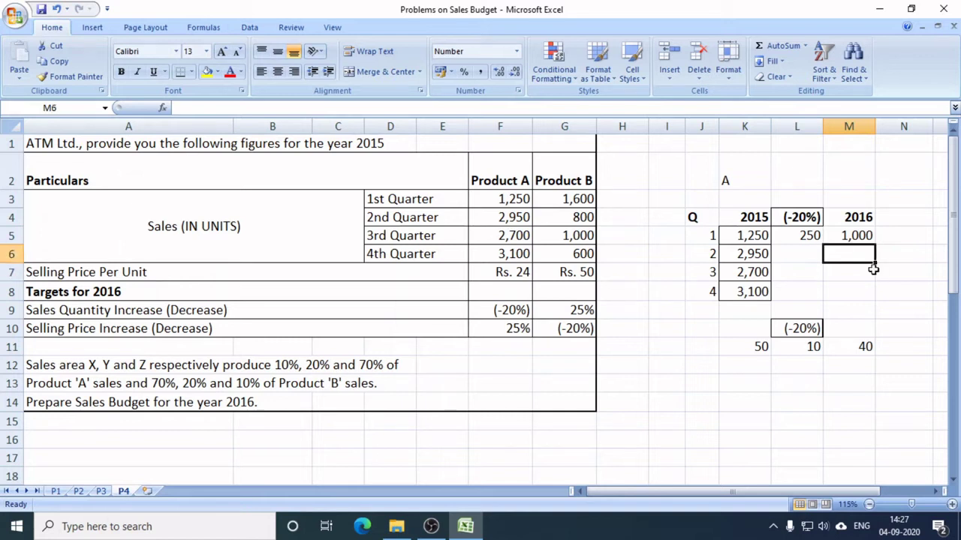
pyautogui.click(873, 269)
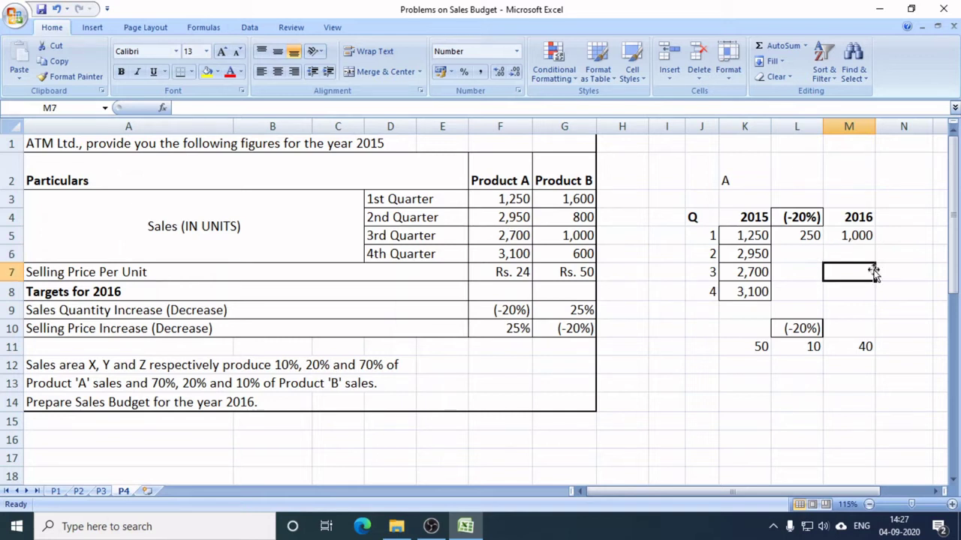
pyautogui.press('Down')
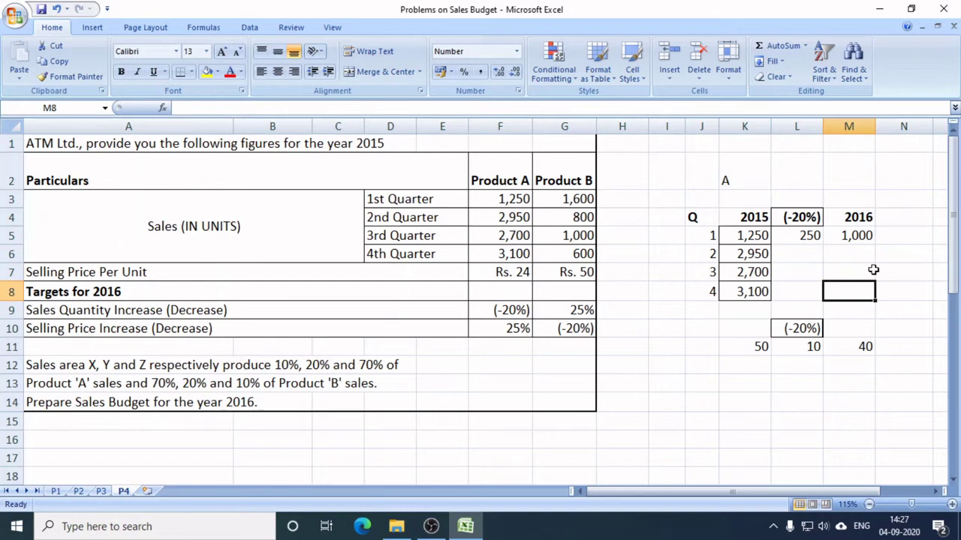
pyautogui.press('Left')
pyautogui.press('Up')
pyautogui.press('Up')
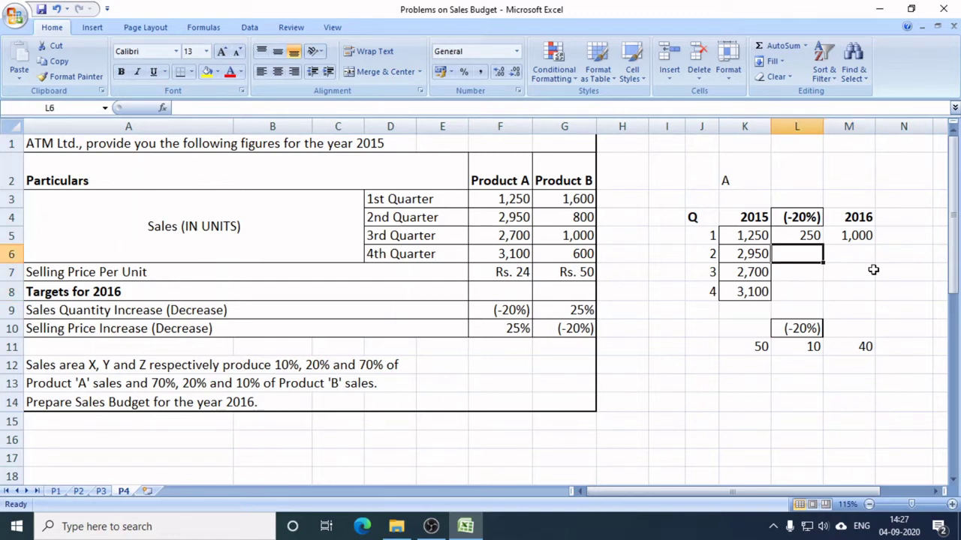
pyautogui.write('=')
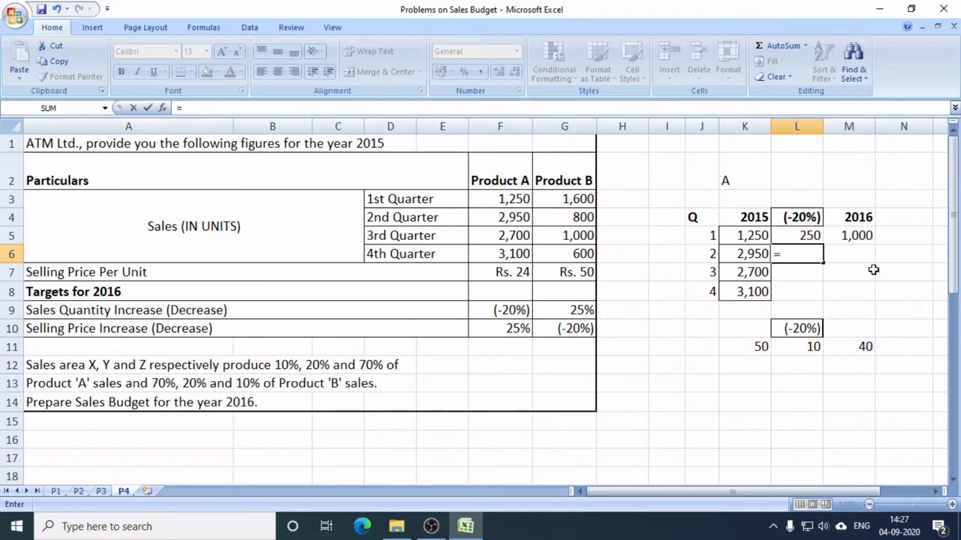
pyautogui.write('20*')
pyautogui.press('Left')
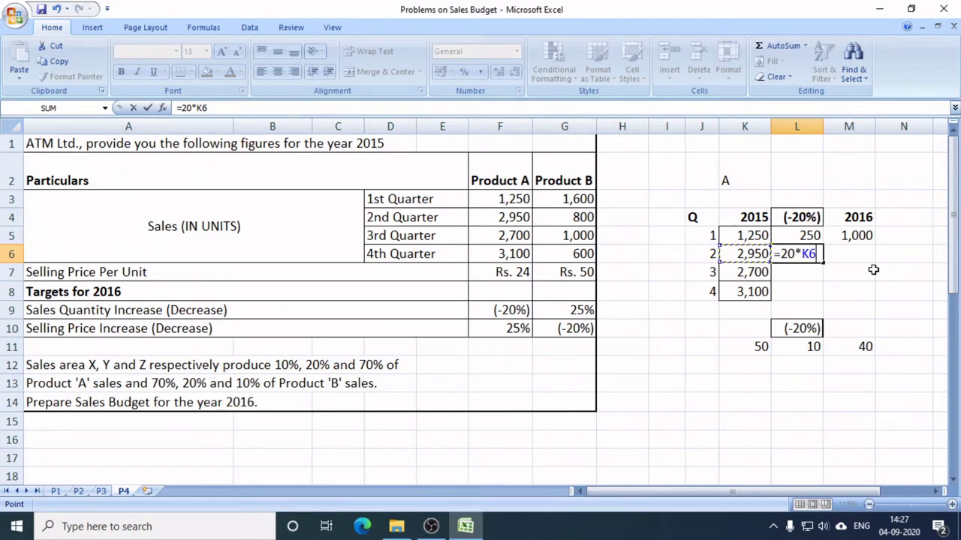
pyautogui.write('/100')
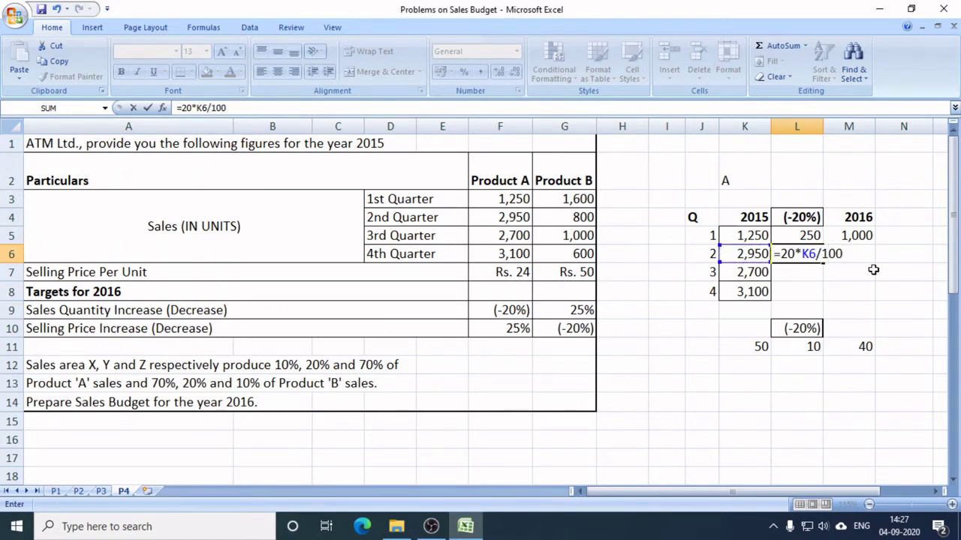
pyautogui.press('Return')
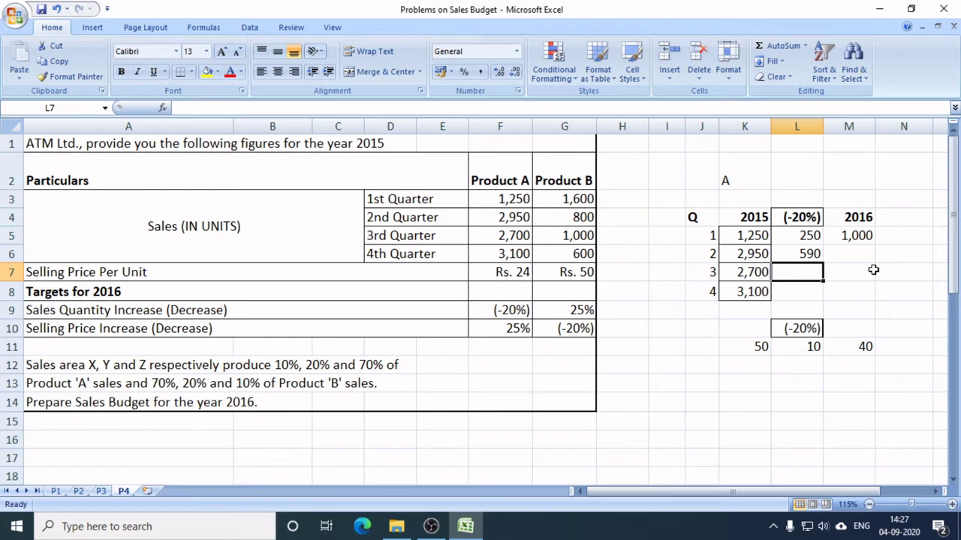
# - Calculate the third and fourth quarters' 20% reductions with =20*K7/100 in L7 and =20*K8/100 in L8
pyautogui.write('=20')
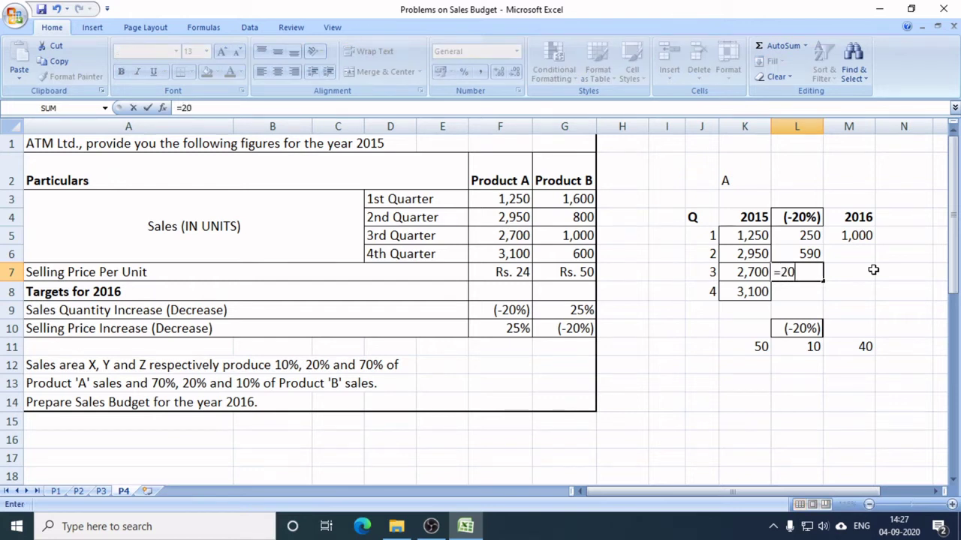
pyautogui.write('*K7')
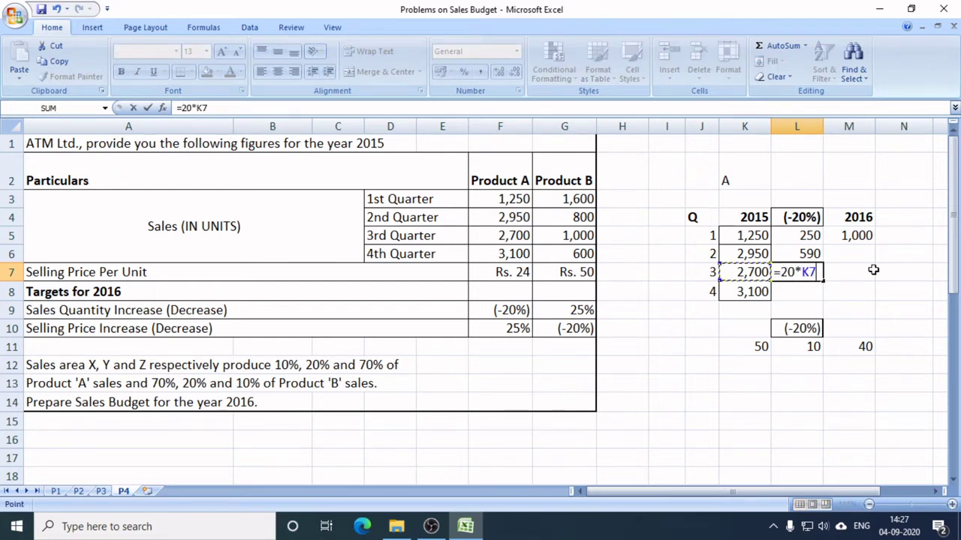
pyautogui.write('/100')
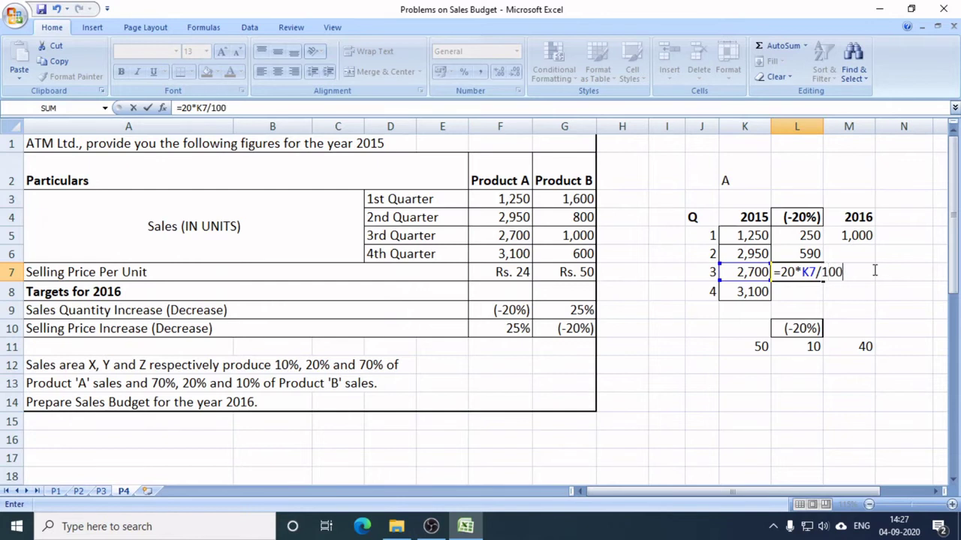
pyautogui.press('Return')
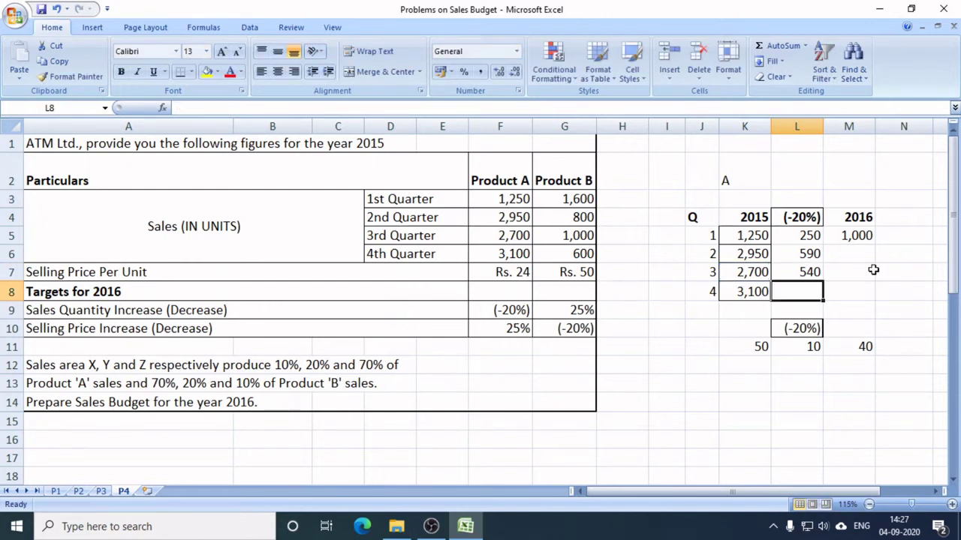
pyautogui.write('=20')
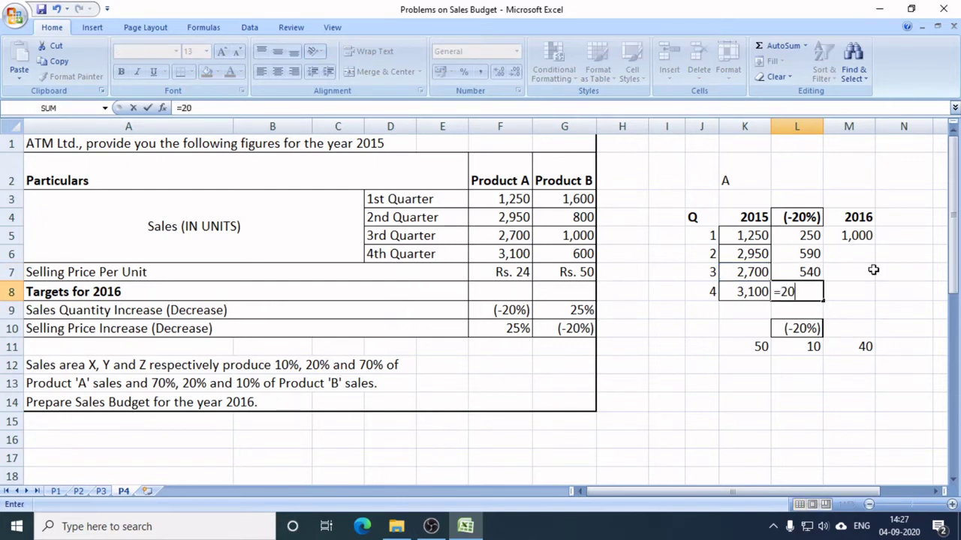
pyautogui.write('*')
pyautogui.press('Left')
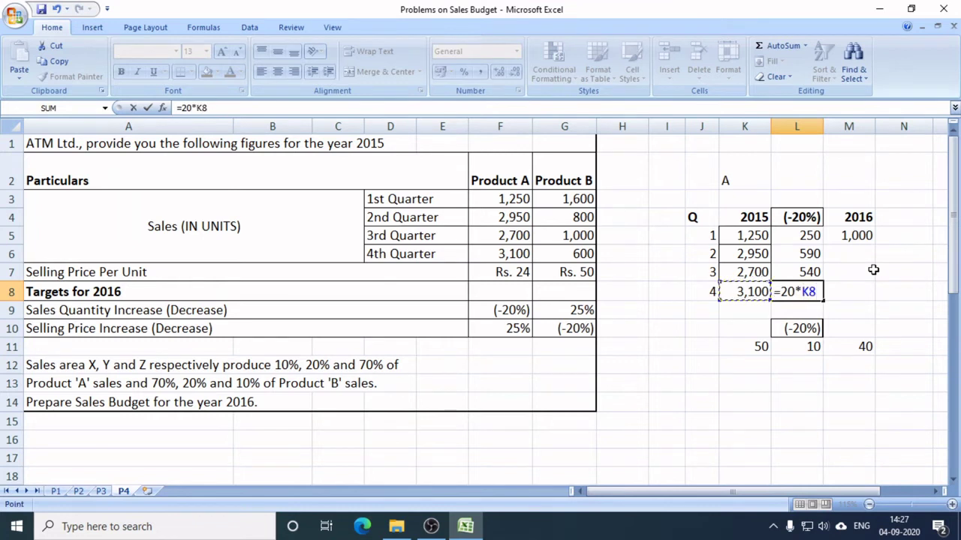
pyautogui.write('/100')
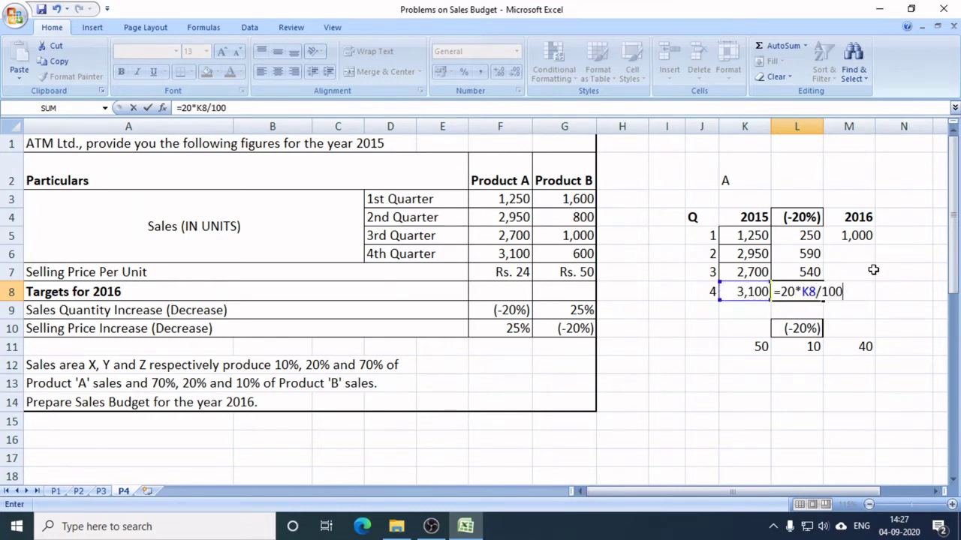
pyautogui.press('Return')
# - Review the four quarterly reductions in L5:L8 against the 2015 figures, checking the first quarter's formula
pyautogui.press('Right')
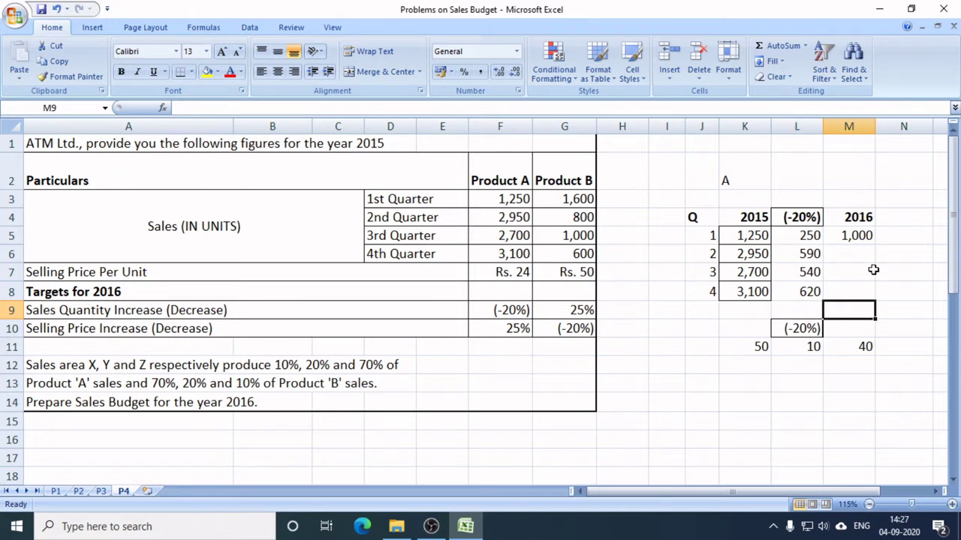
pyautogui.press('Up')
pyautogui.press('Up')
pyautogui.press('Up')
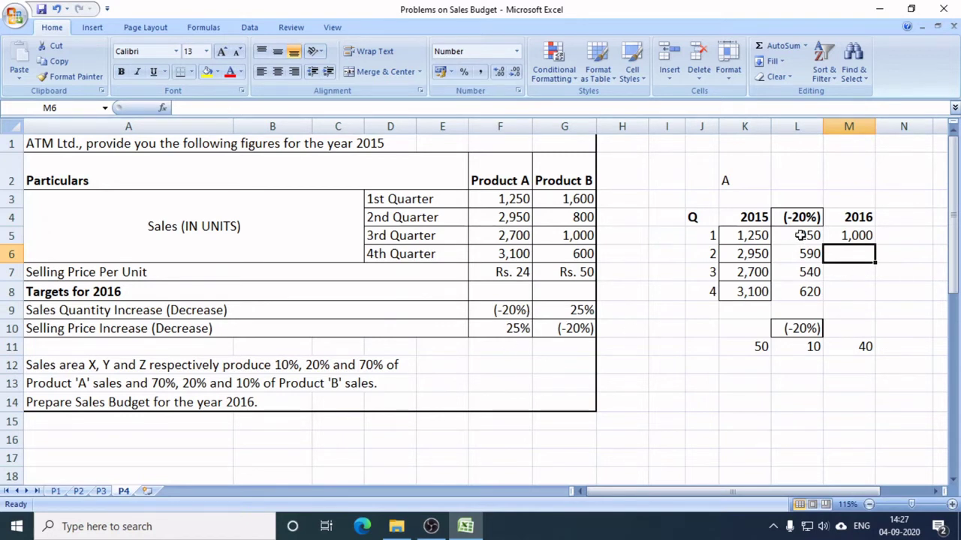
pyautogui.moveTo(798, 235); pyautogui.dragTo(809, 286)
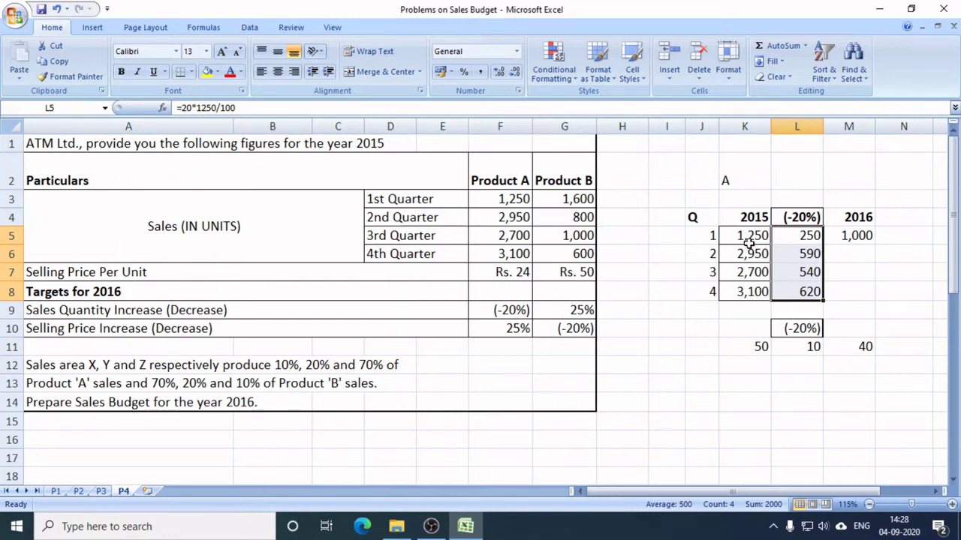
pyautogui.click(797, 240)
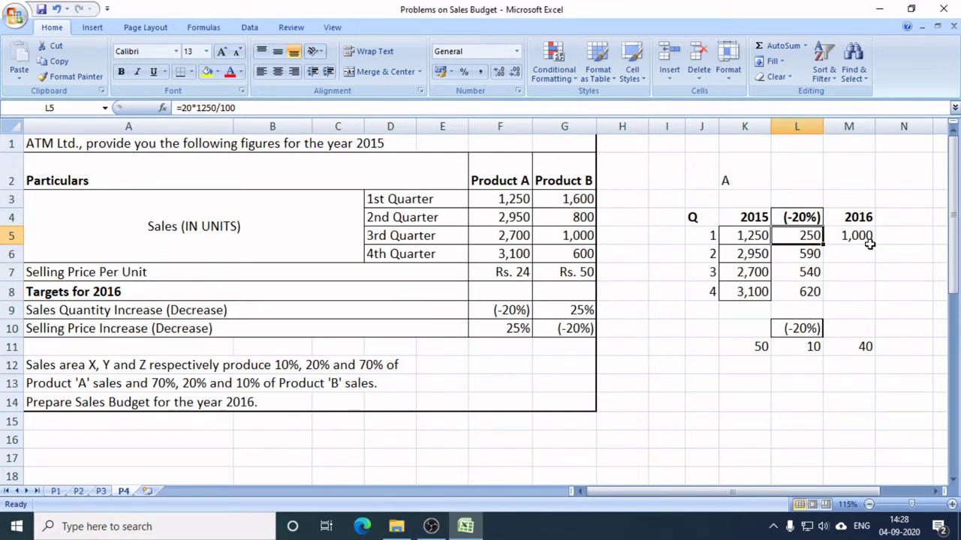
# - Calculate the second quarter's 2016 units in M6 with =K6-L6
pyautogui.click(856, 261)
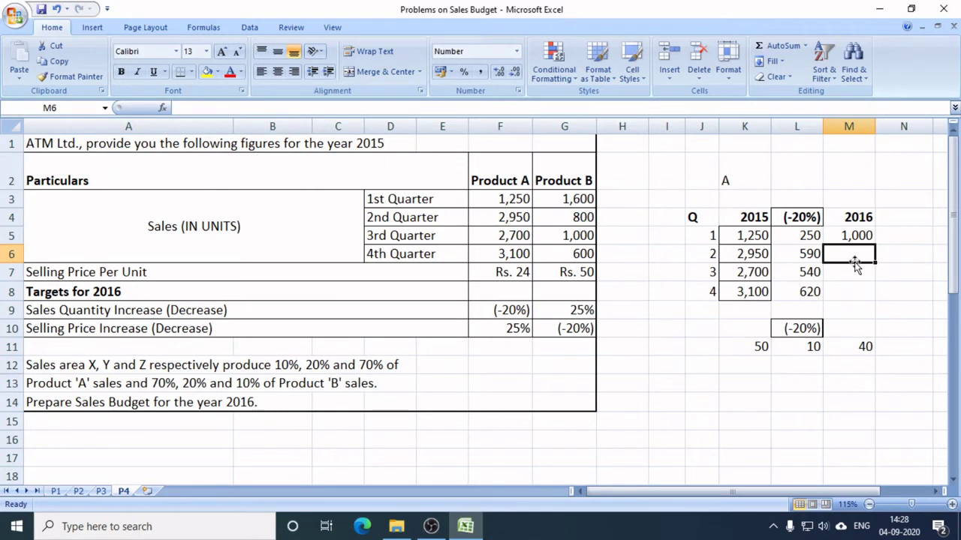
pyautogui.write('=')
pyautogui.press('Left')
pyautogui.press('Left')
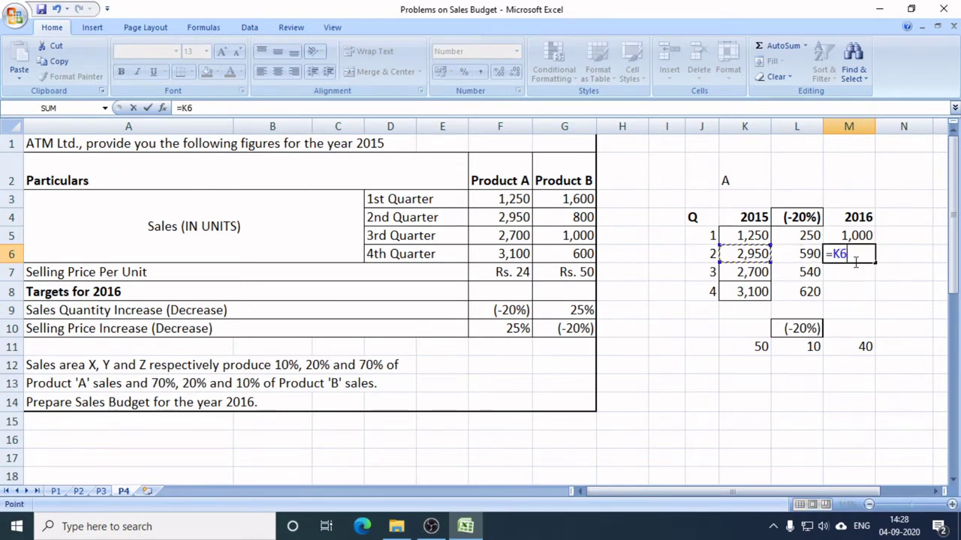
pyautogui.write('-')
pyautogui.press('Left')
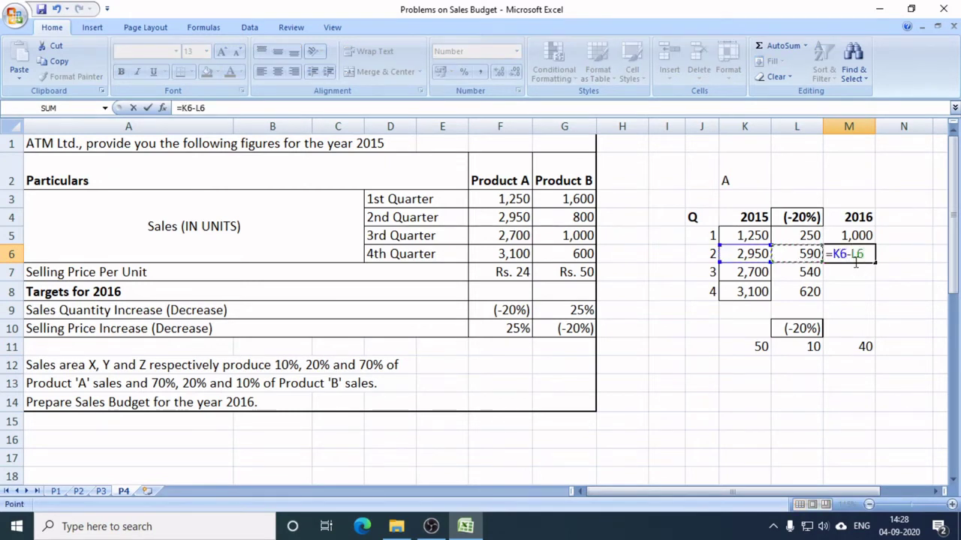
pyautogui.press('Return')
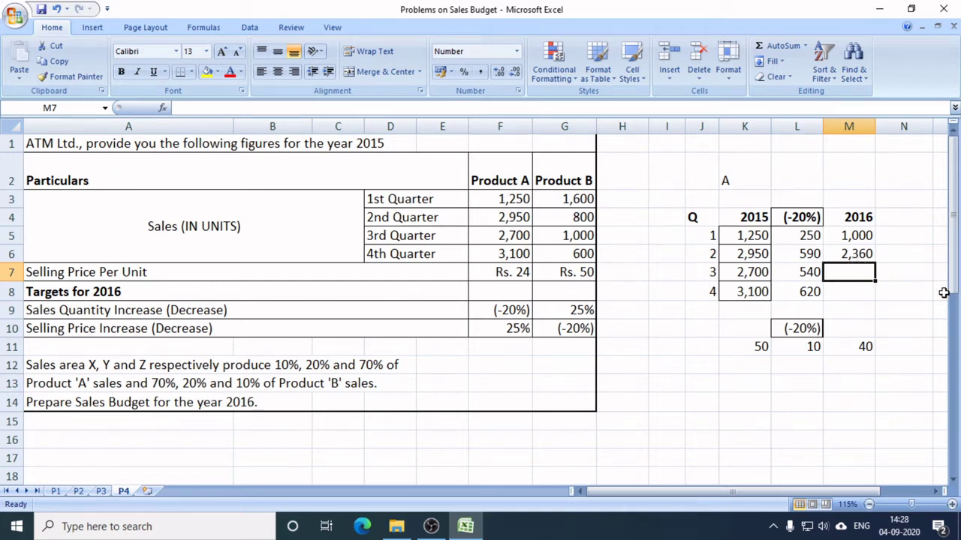
# - Calculate the third quarter's 2016 units in M7 with =K7-L7
pyautogui.write('=')
pyautogui.press('Left')
pyautogui.press('Left')
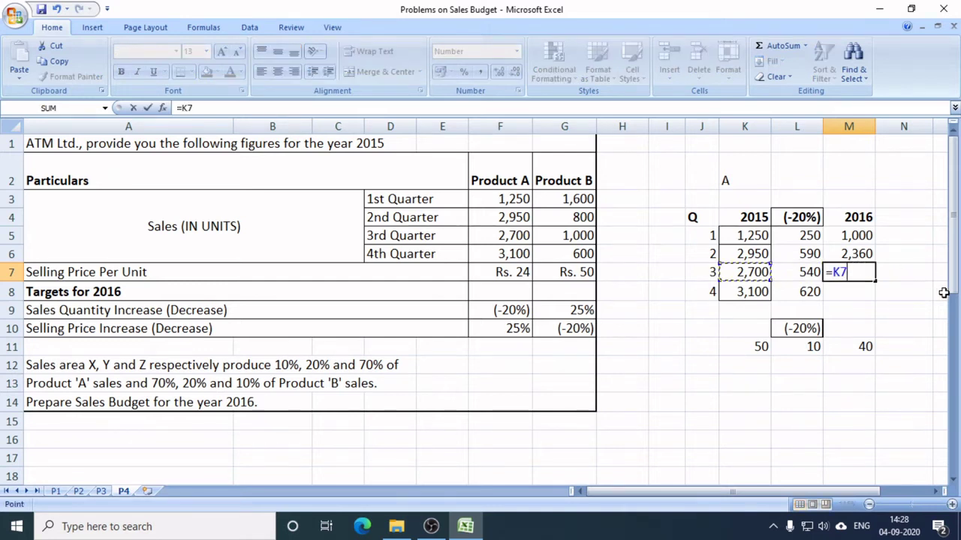
pyautogui.write('-')
pyautogui.press('Left')
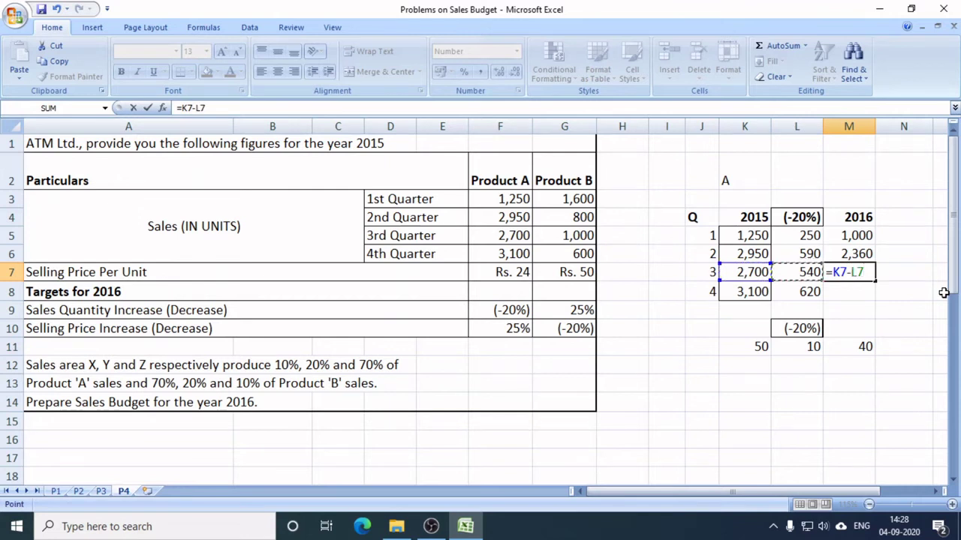
pyautogui.press('Return')
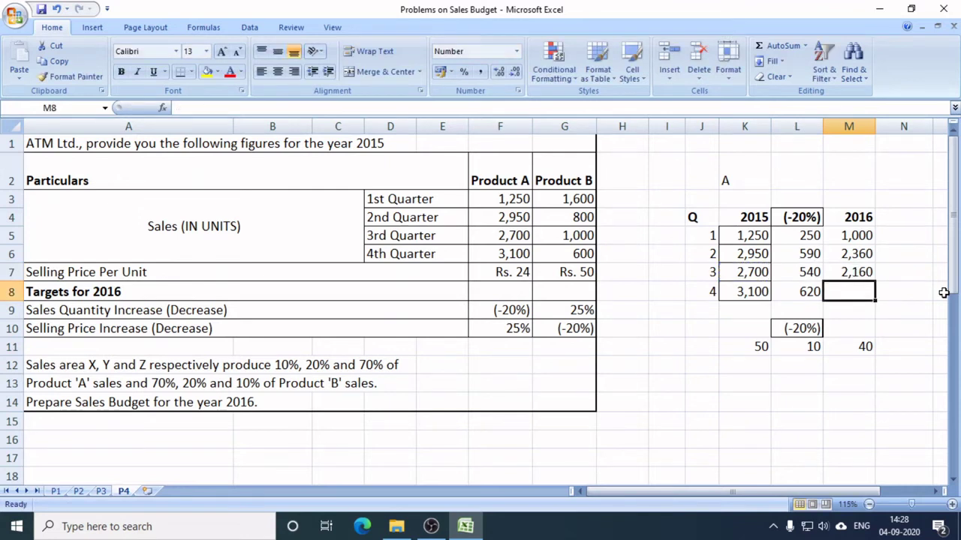
# - Calculate the fourth quarter's 2016 units in M8 with =K8-L8
pyautogui.write('=')
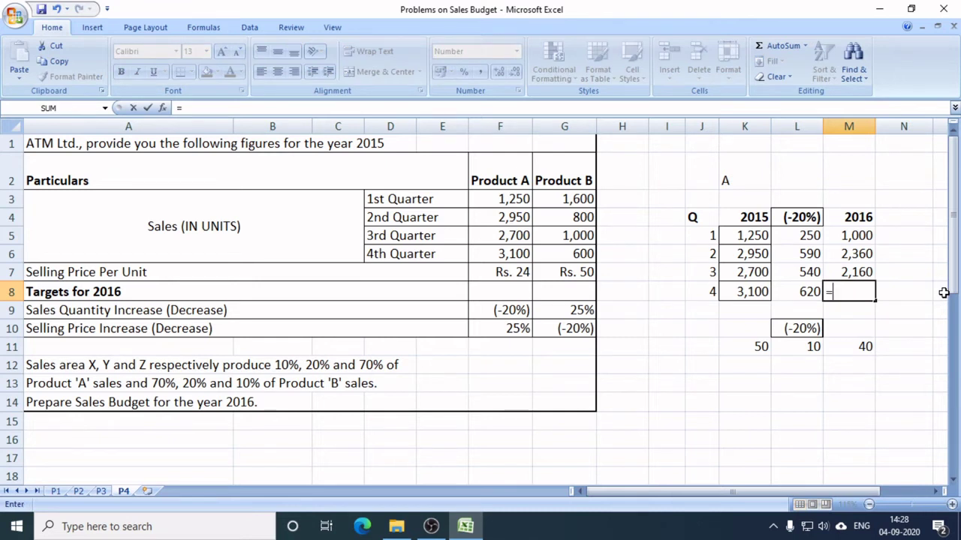
pyautogui.press('Left')
pyautogui.press('Left')
pyautogui.write('-')
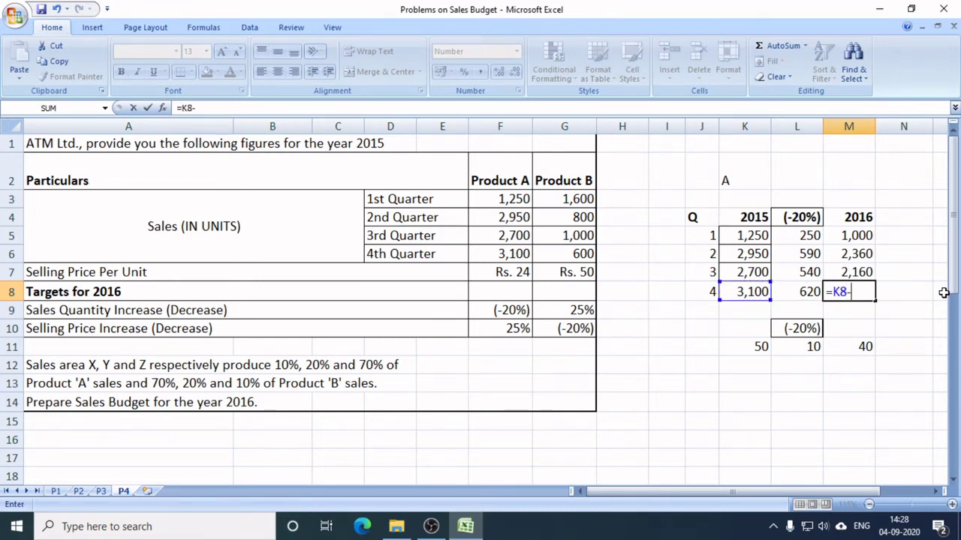
pyautogui.press('Left')
pyautogui.press('Return')
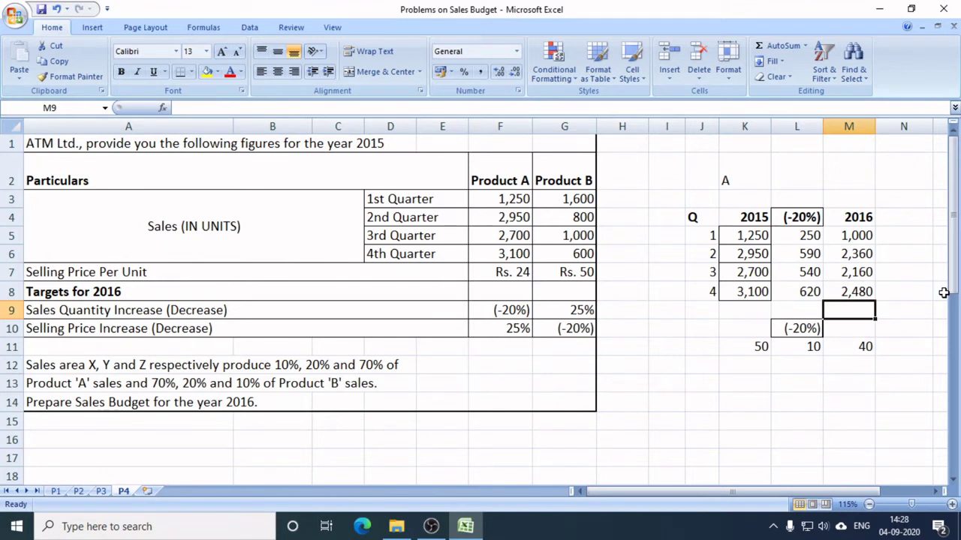
pyautogui.click(940, 253)
pyautogui.click(707, 237)
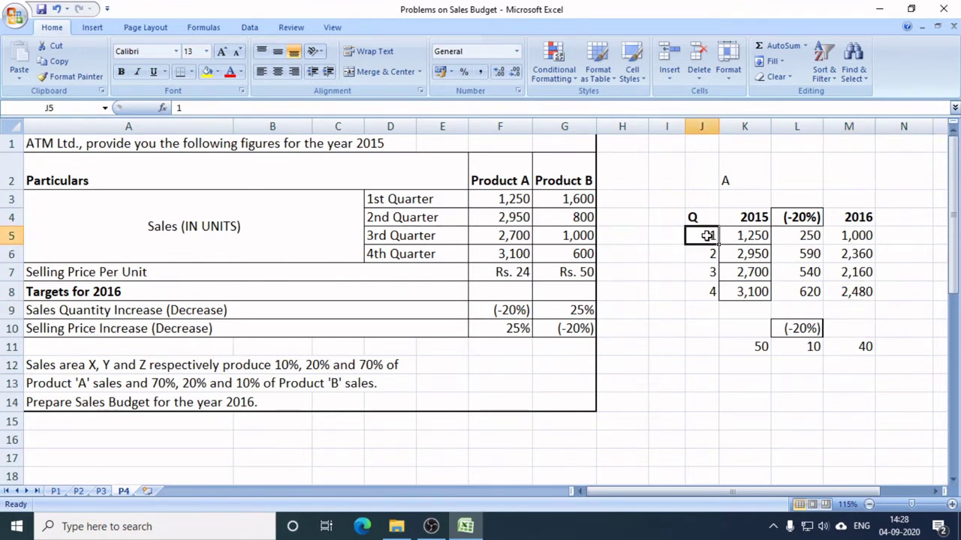
pyautogui.click(857, 216)
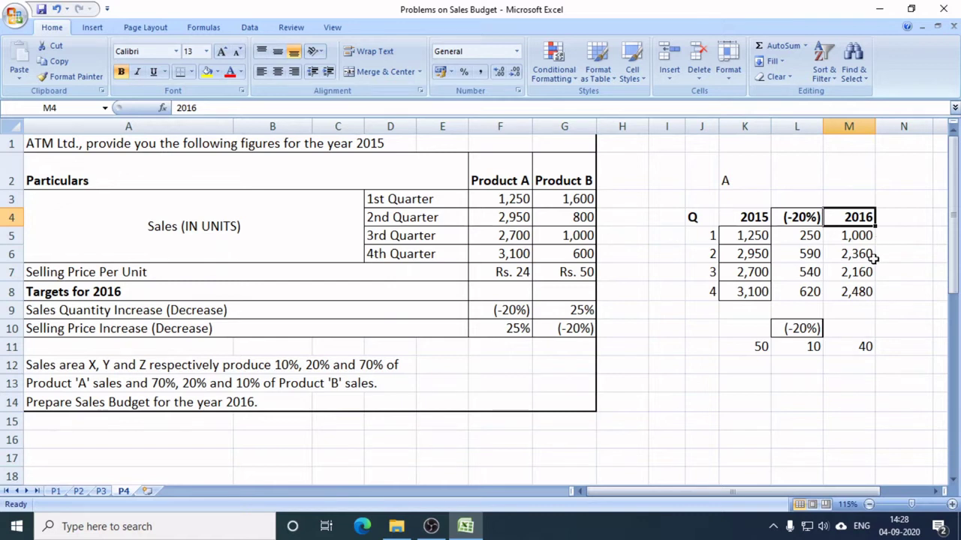
pyautogui.click(898, 297)
# - Replace the 2016 formulas in M5:M8 with their plain values
pyautogui.click(853, 236)
pyautogui.moveTo(852, 235); pyautogui.dragTo(854, 292)
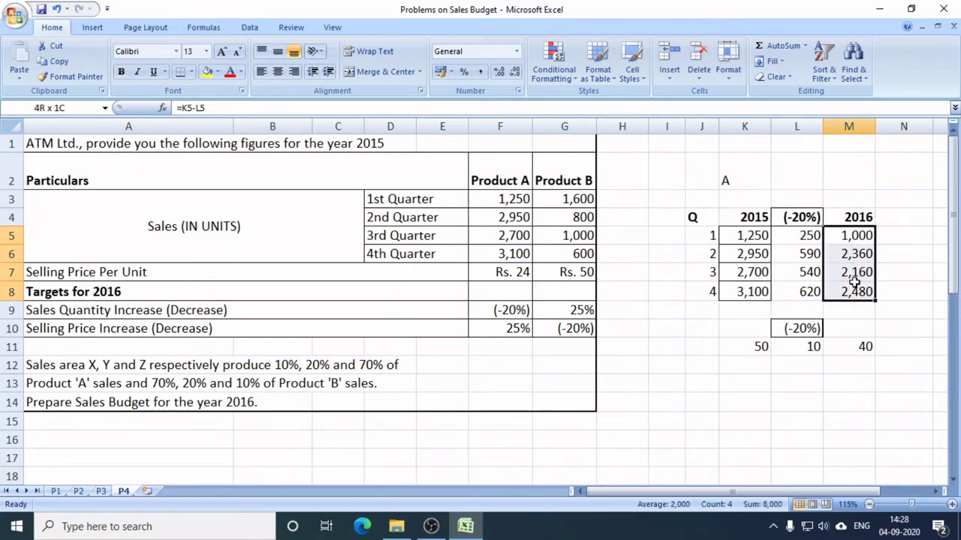
pyautogui.click(22, 81)
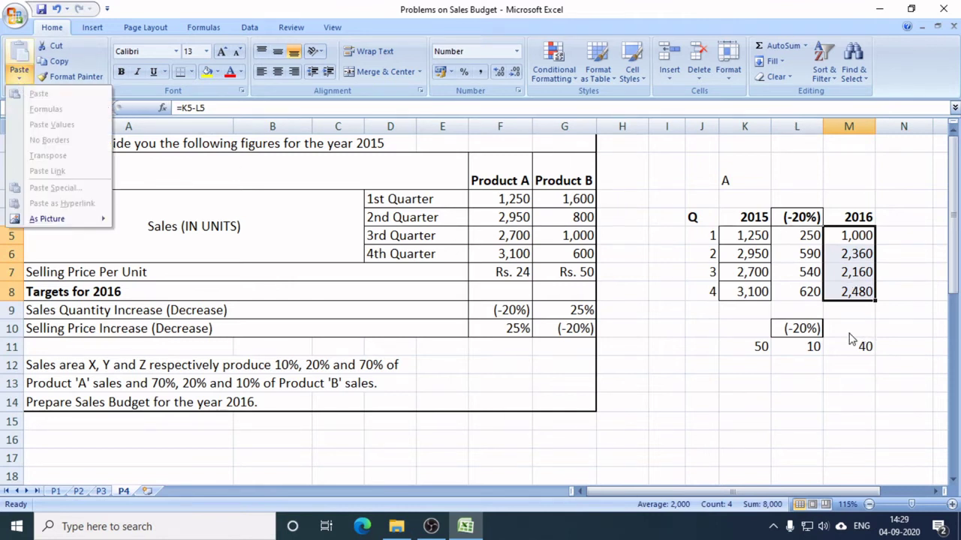
pyautogui.click(881, 318)
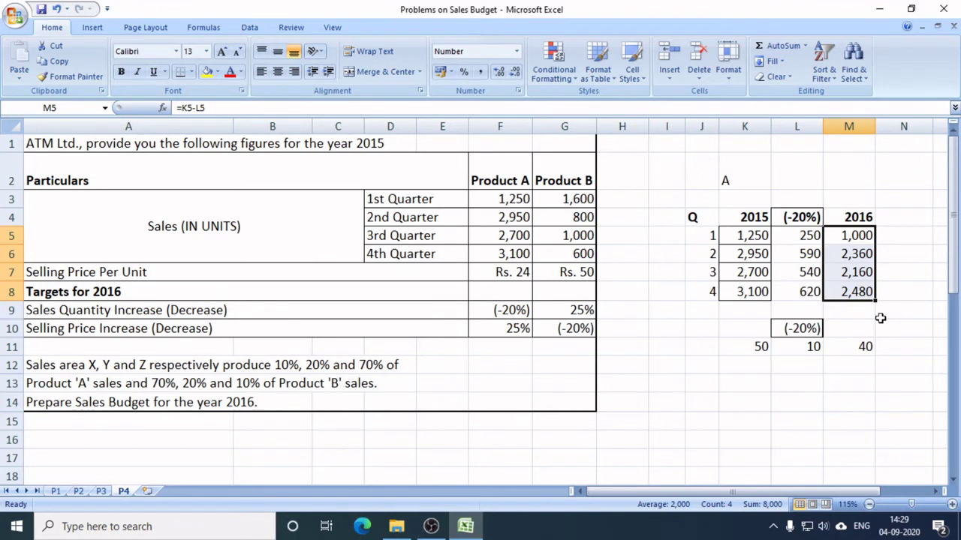
pyautogui.hotkey('ctrl', 'c')
pyautogui.click(20, 85)
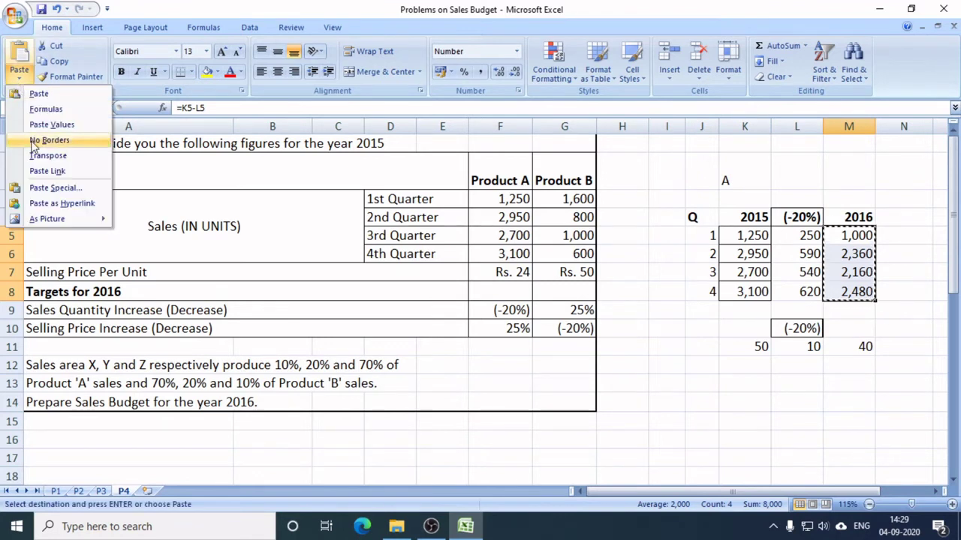
pyautogui.click(38, 125)
# - Copy the four 2016 quarterly units into Product A's Total Qty cells L24:L27 of the Sales Budget table
pyautogui.scroll(-5, 728, 420)
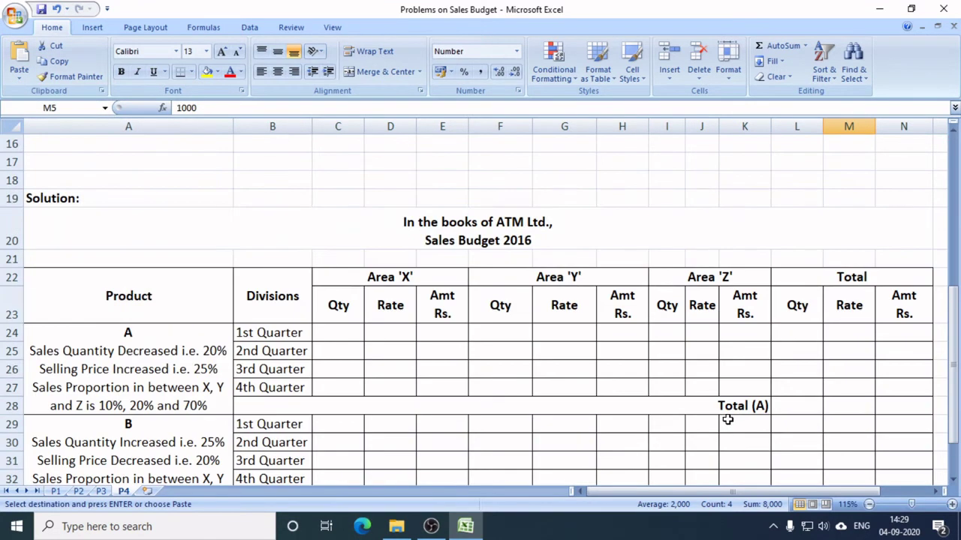
pyautogui.scroll(-2, 727, 421)
pyautogui.scroll(1, 727, 420)
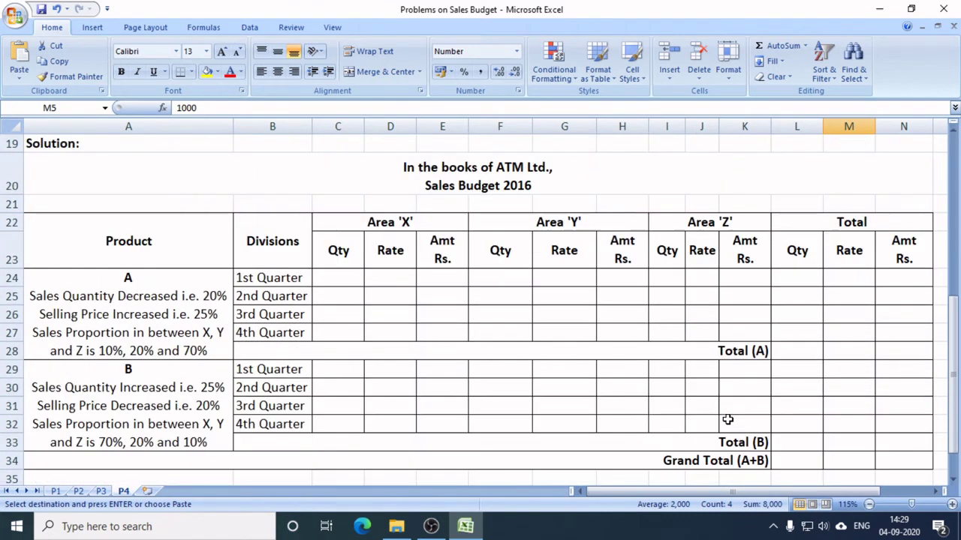
pyautogui.click(793, 275)
pyautogui.hotkey('ctrl', 'v')
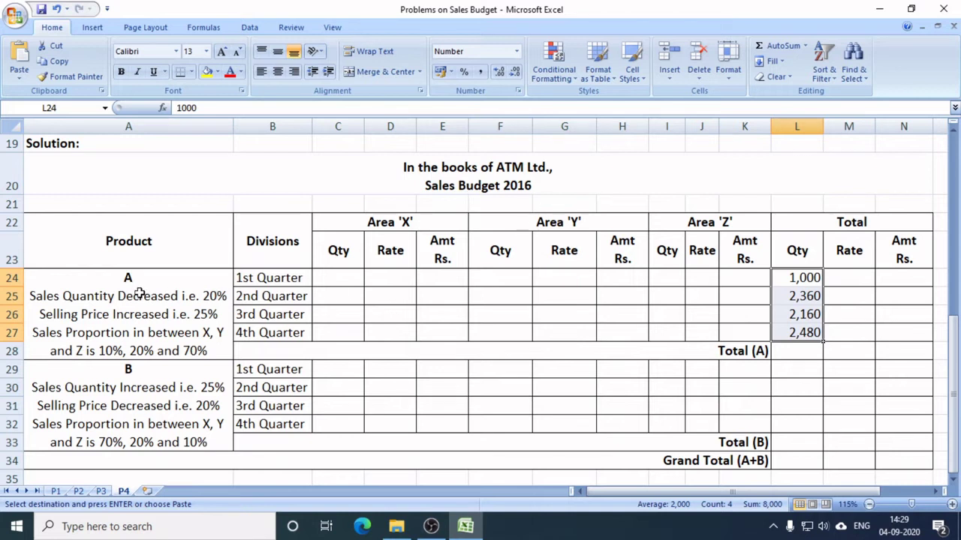
# - Apply all borders to Product A's Total Qty cells L24:L27
pyautogui.click(144, 282)
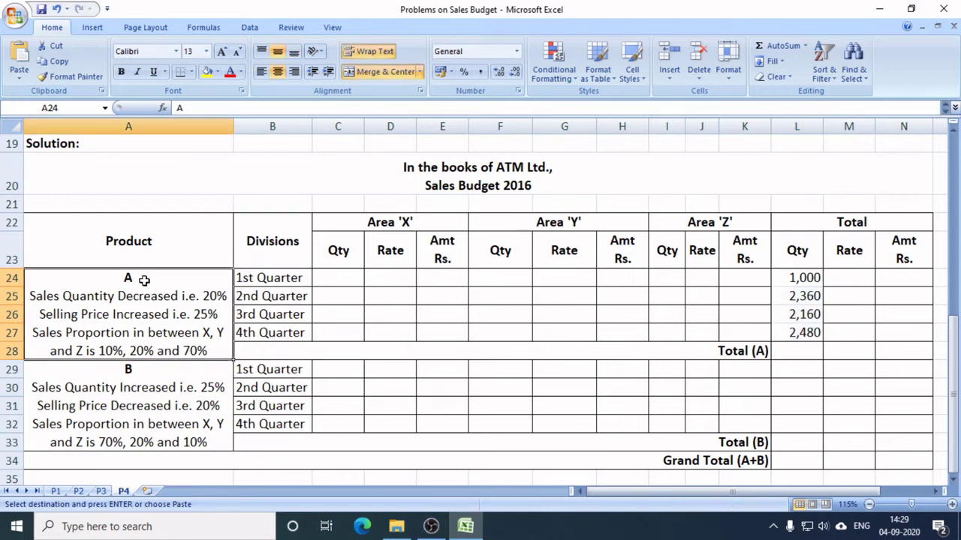
pyautogui.click(269, 280)
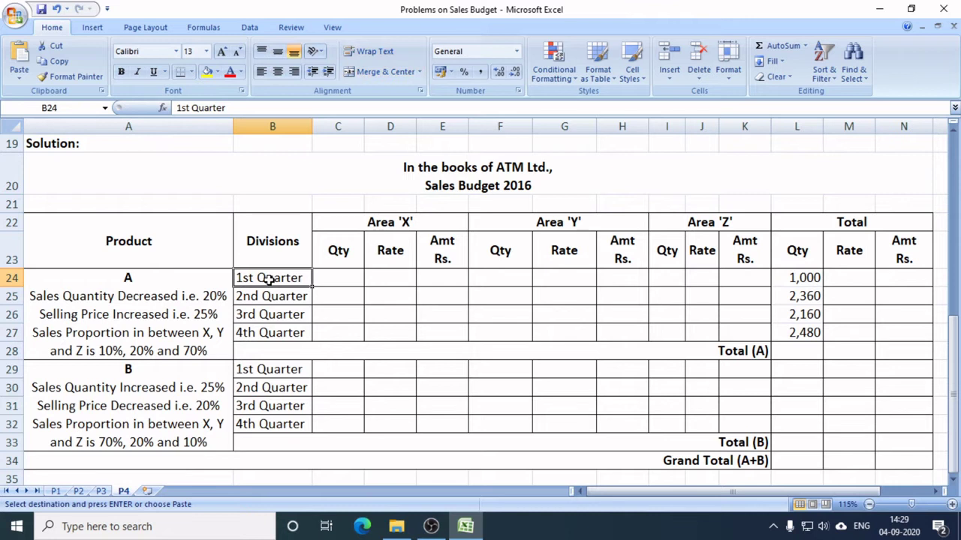
pyautogui.click(800, 279)
pyautogui.moveTo(800, 334); pyautogui.dragTo(800, 279)
pyautogui.click(192, 72)
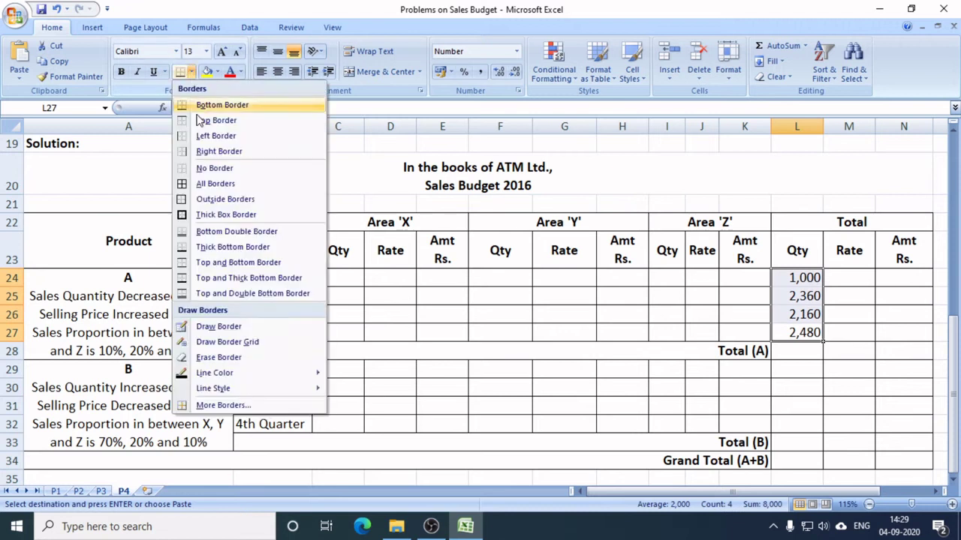
pyautogui.click(207, 186)
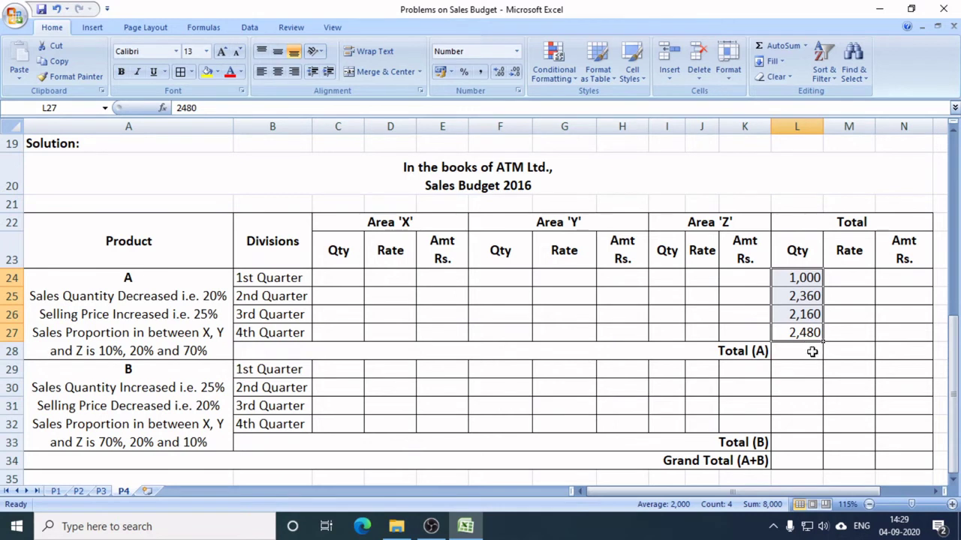
# - Review the sales proportions for areas X, Y and Z in the problem text and against the Sales Budget table's area columns
pyautogui.scroll(4, 594, 338)
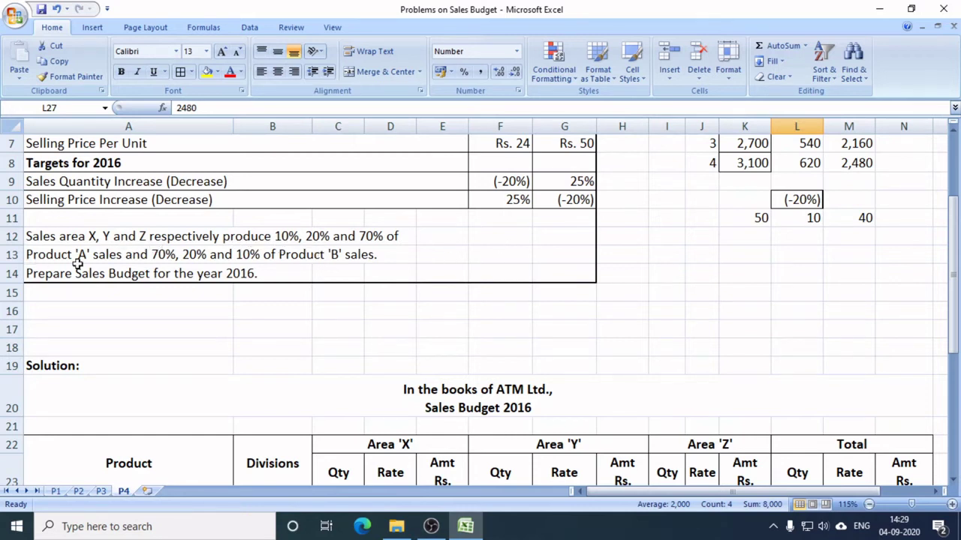
pyautogui.scroll(-3, 82, 267)
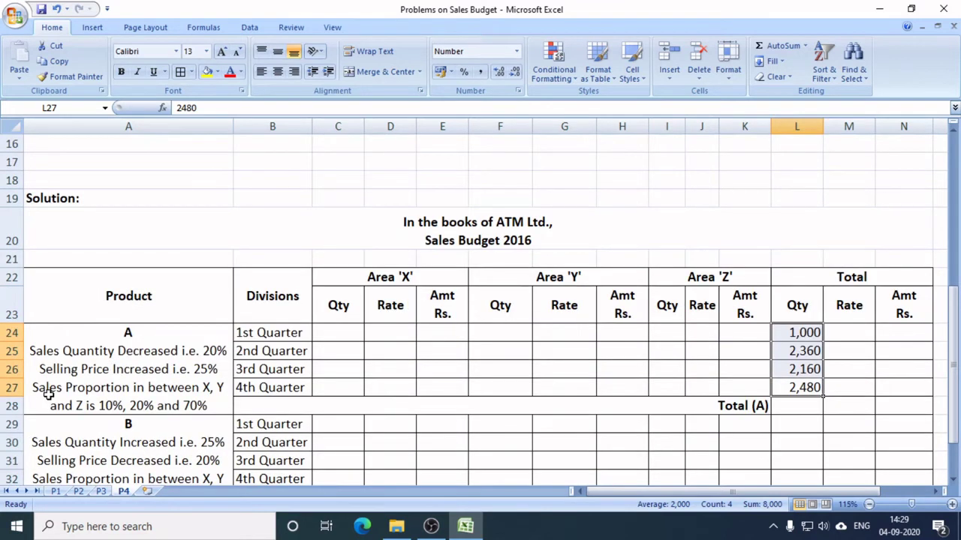
pyautogui.scroll(-2, 45, 390)
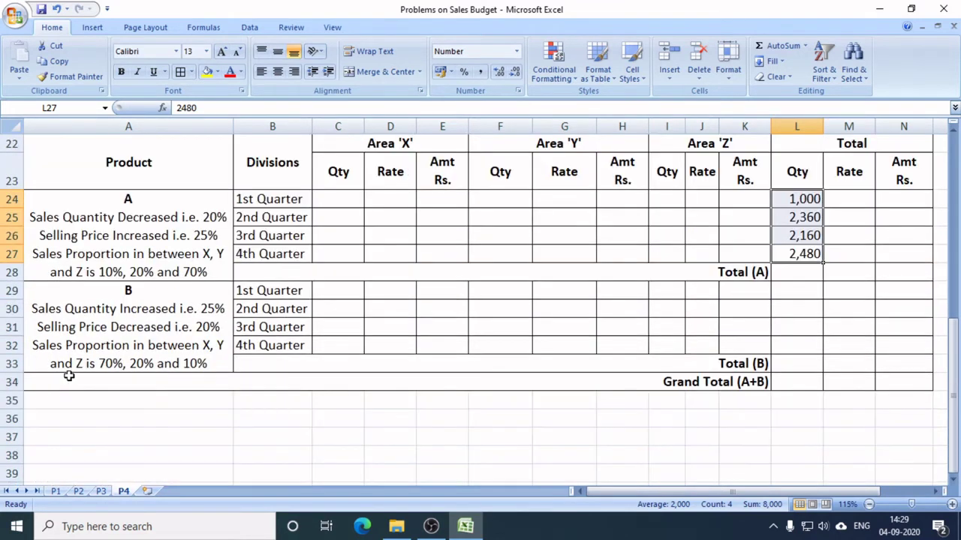
pyautogui.scroll(1, 92, 296)
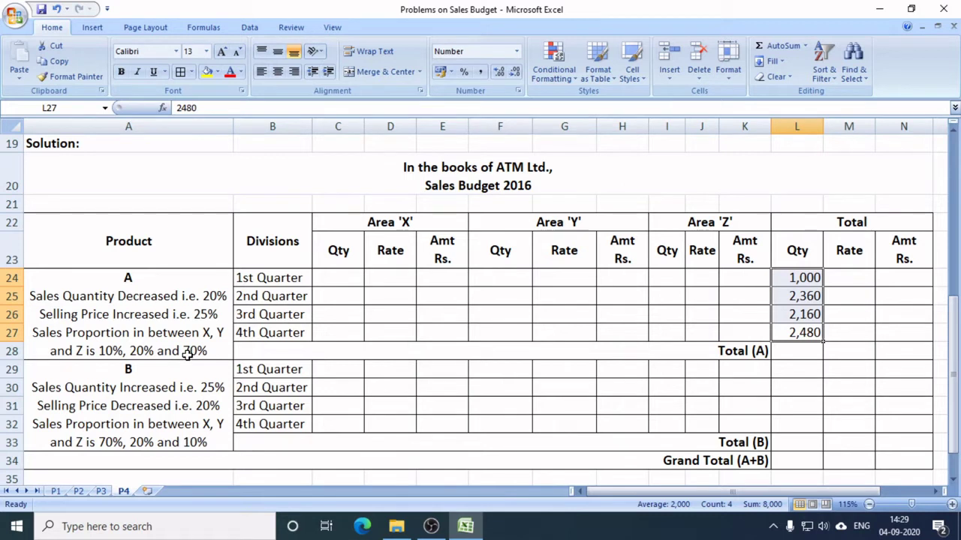
pyautogui.click(520, 190)
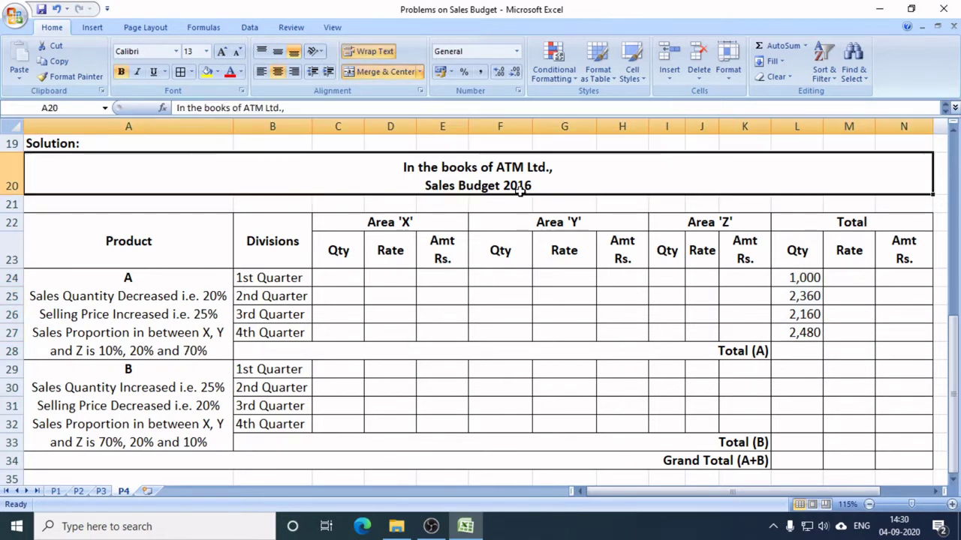
pyautogui.click(278, 282)
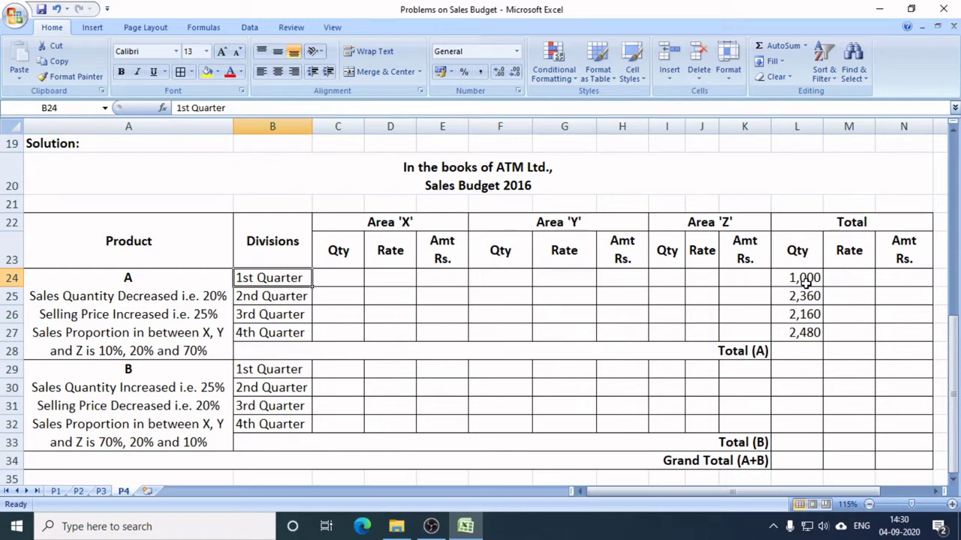
pyautogui.click(441, 221)
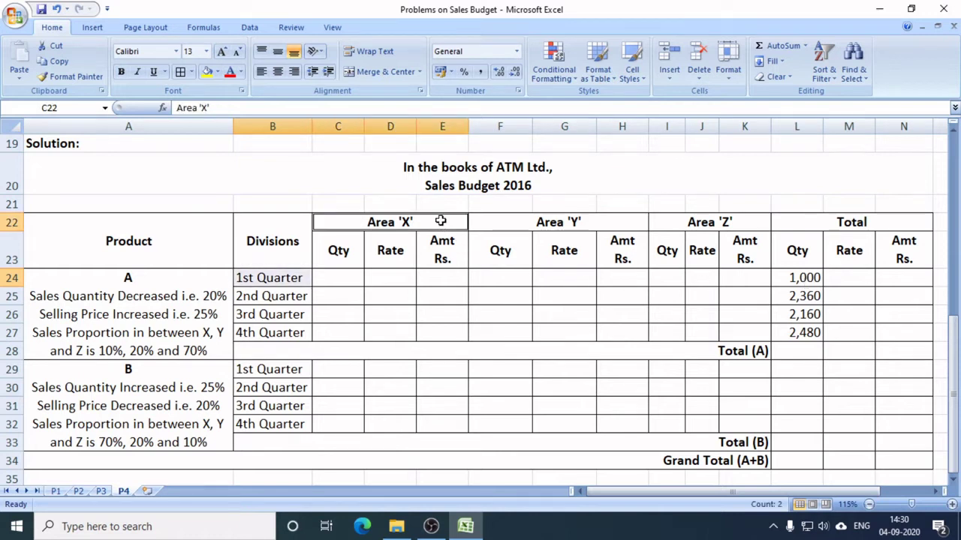
pyautogui.moveTo(440, 220); pyautogui.dragTo(694, 218)
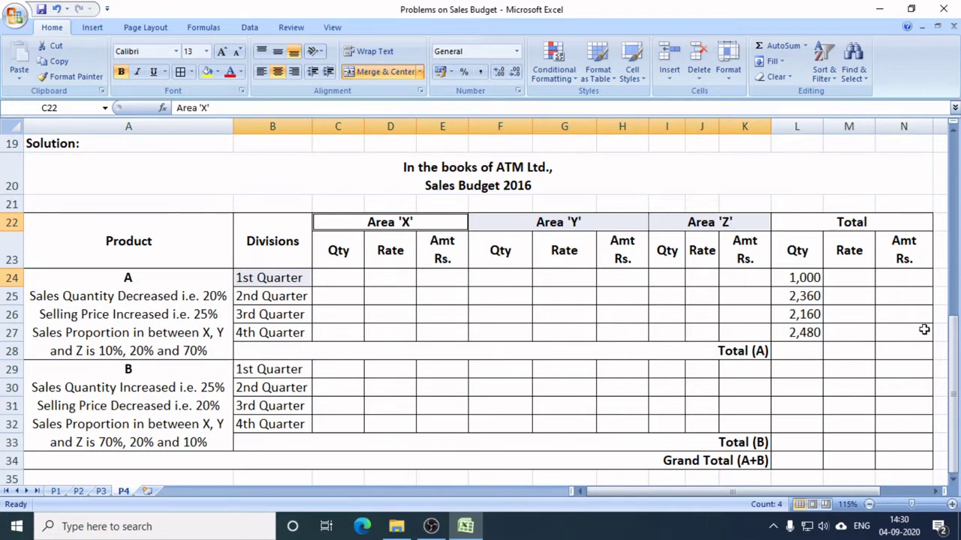
# - Calculate Product A's first-quarter quantity for Area X in C24 with =10*1000/100
pyautogui.click(817, 280)
pyautogui.click(338, 276)
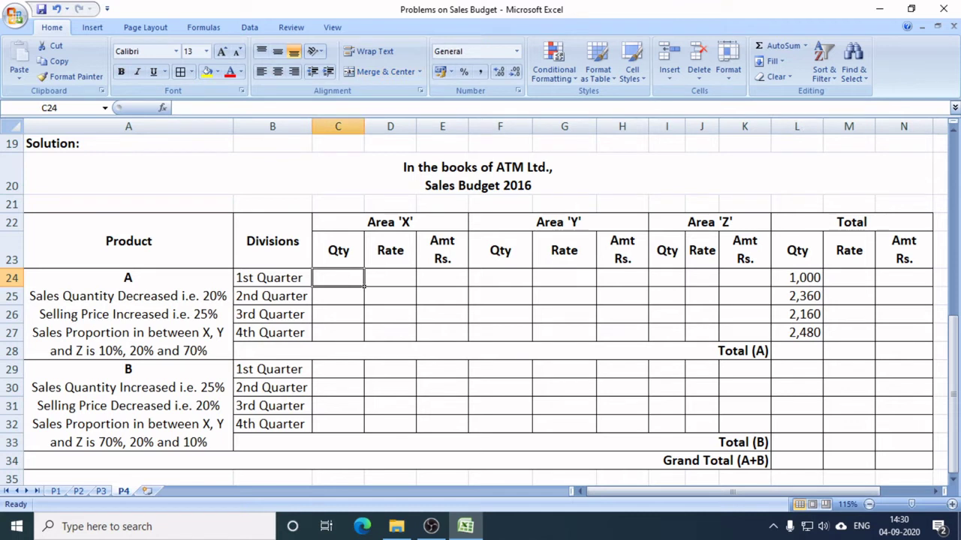
pyautogui.write('=10*')
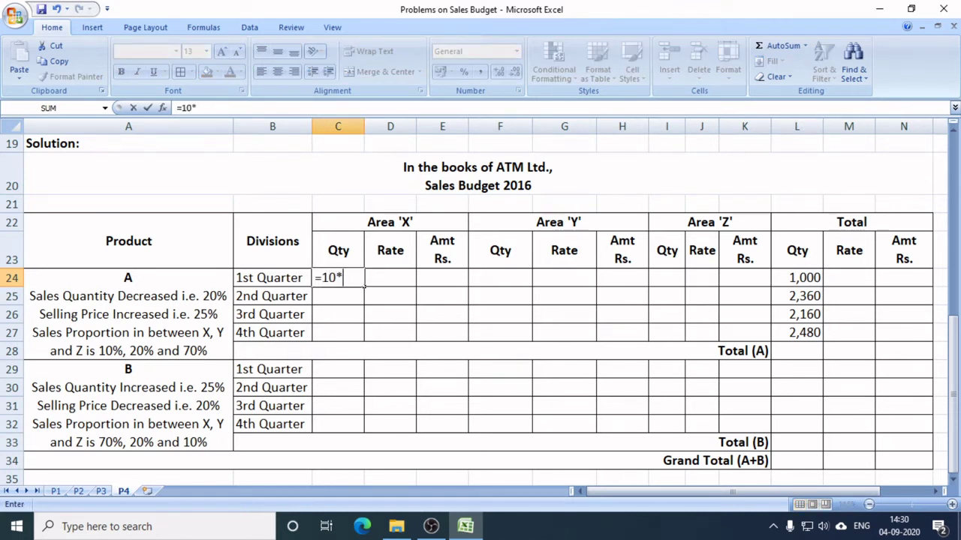
pyautogui.write('1000/100')
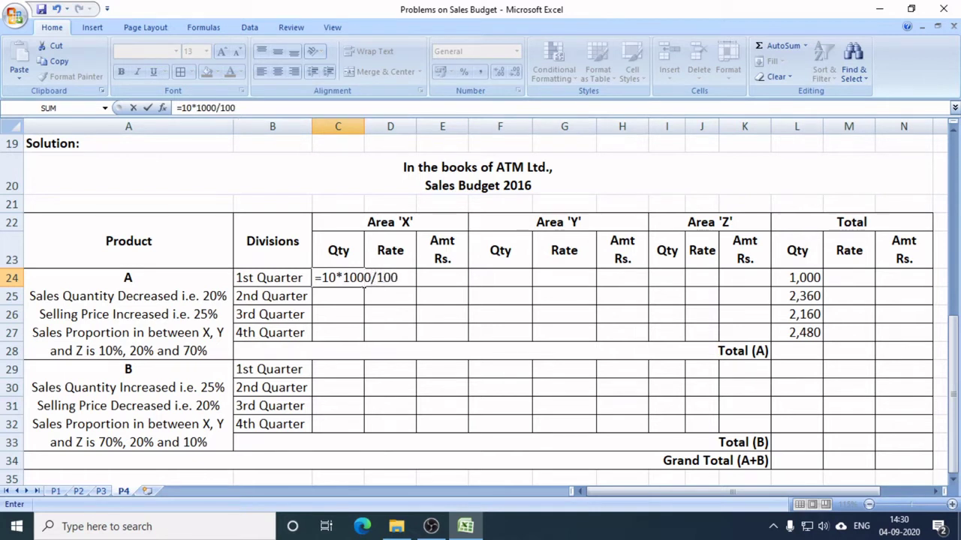
pyautogui.press('Return')
# - Enter Product A's first-quarter quantities: 200 for Area Y in F24 and 700 for Area Z in I24
pyautogui.press('Right')
pyautogui.press('Right')
pyautogui.press('Right')
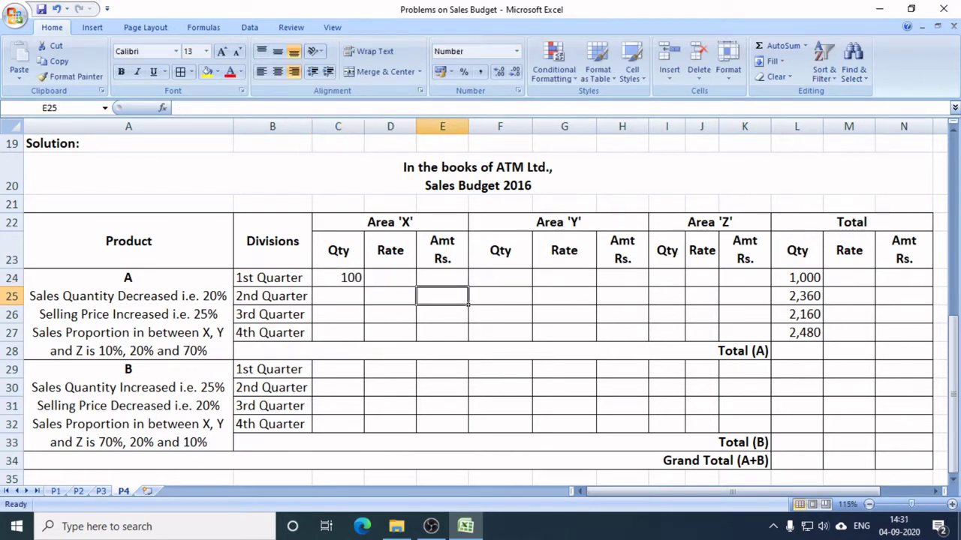
pyautogui.press('Up')
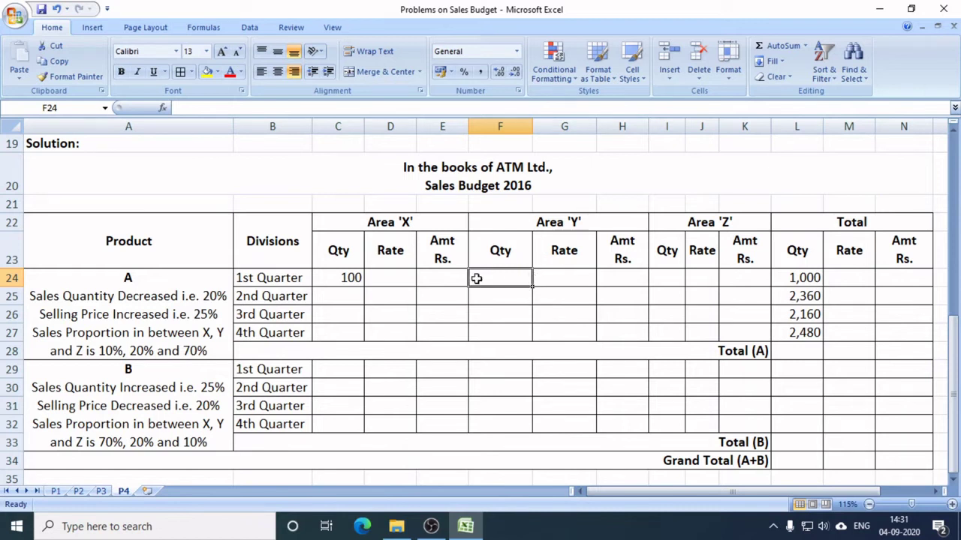
pyautogui.write('200')
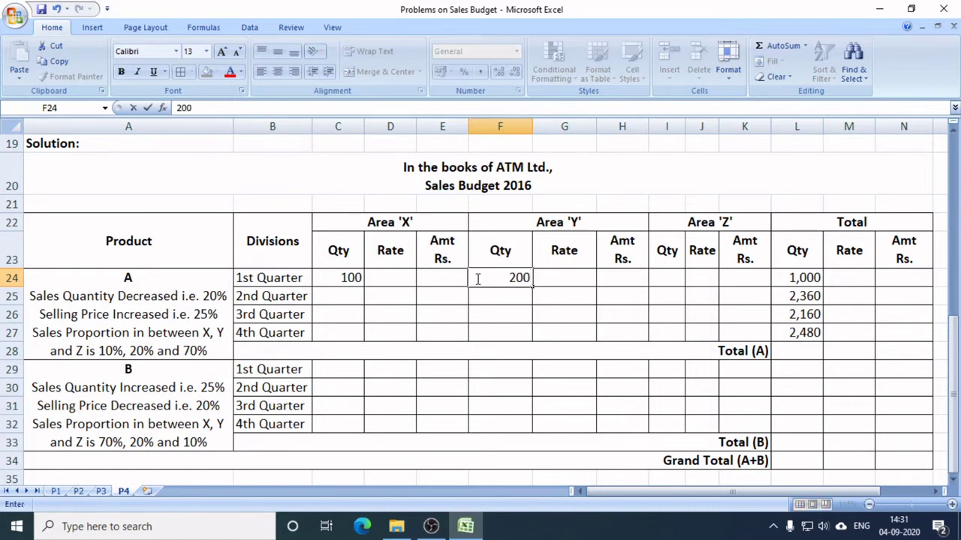
pyautogui.press('Tab')
pyautogui.press('Tab')
pyautogui.press('Tab')
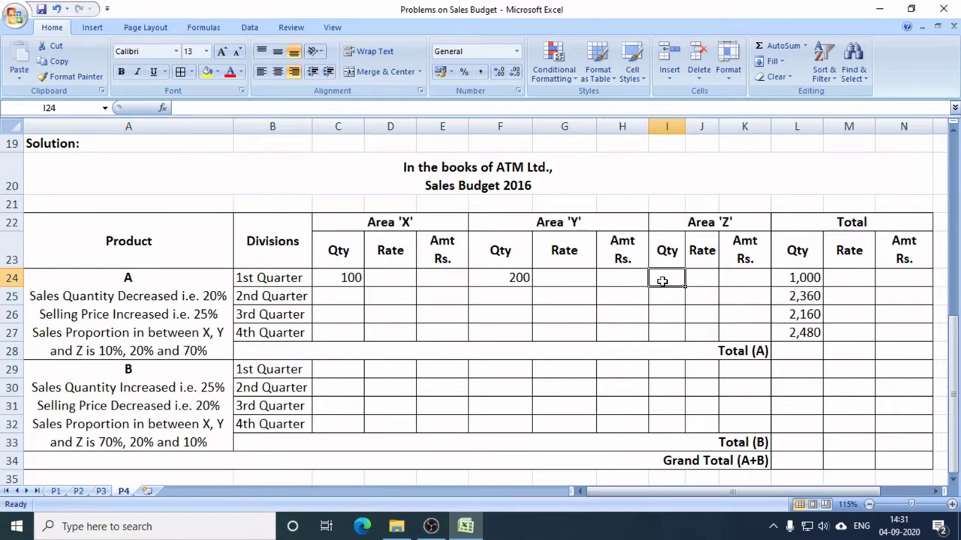
pyautogui.write('700')
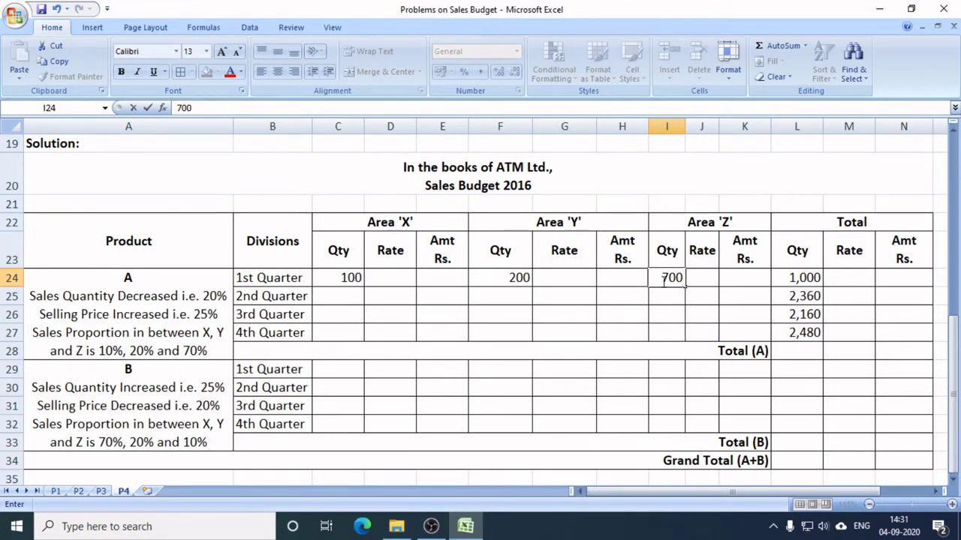
pyautogui.press('Return')
# - Enter Product A's second-quarter quantities: 236 for Area X in C25 and 472 for Area Y in F25
pyautogui.press('Right')
pyautogui.press('Right')
pyautogui.press('Right')
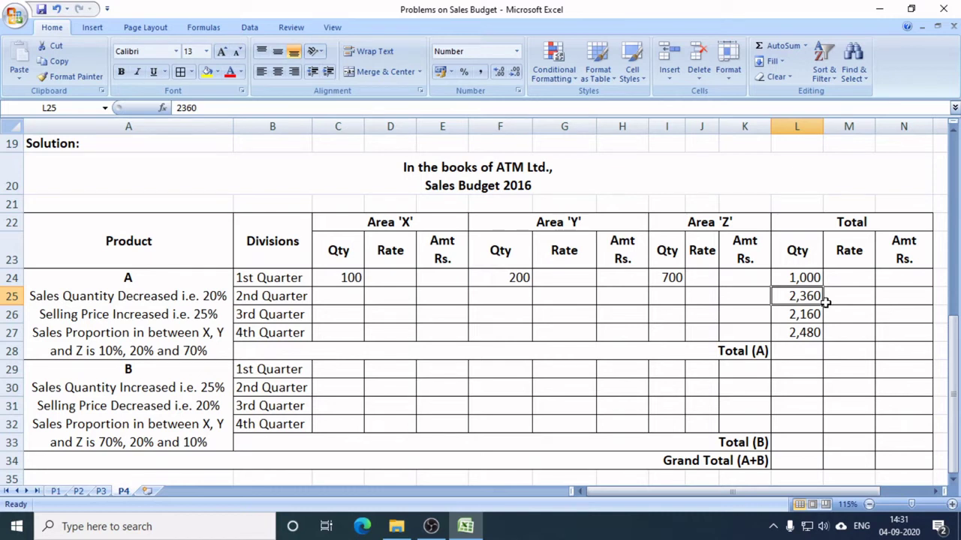
pyautogui.click(346, 298)
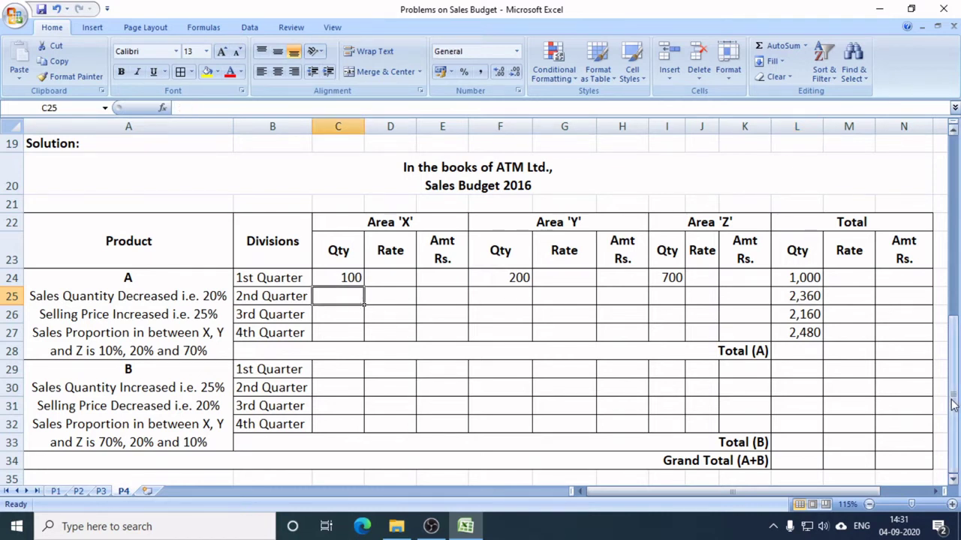
pyautogui.write('236')
pyautogui.press('Right')
pyautogui.press('Right')
pyautogui.press('Right')
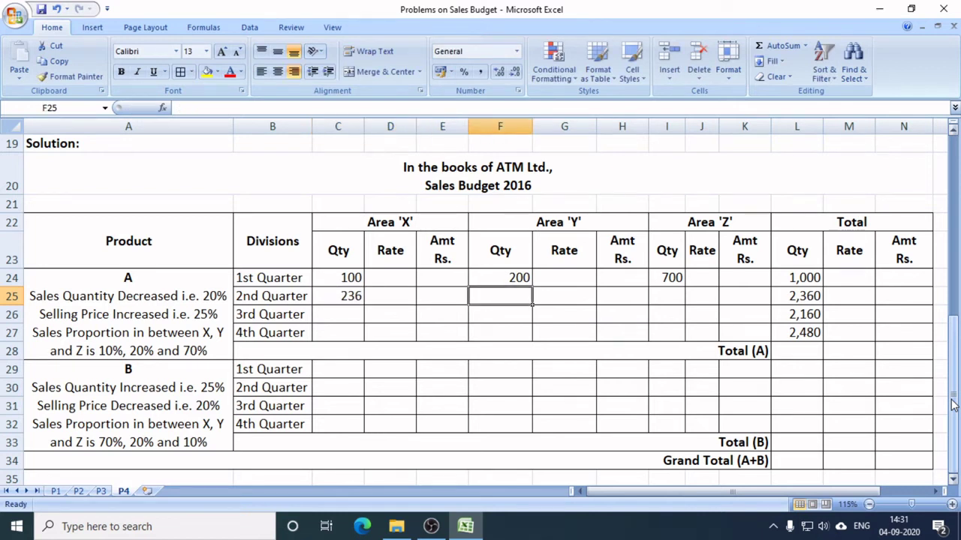
pyautogui.write('472')
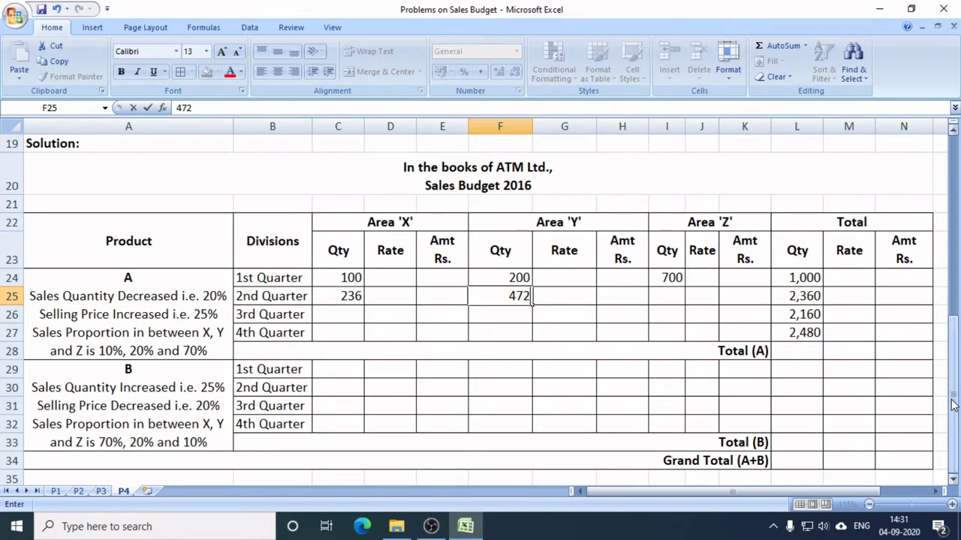
# - Calculate Product A's second-quarter quantity for Area Z in I25 with =70*L25/100
pyautogui.press('Right')
pyautogui.press('Right')
pyautogui.press('Right')
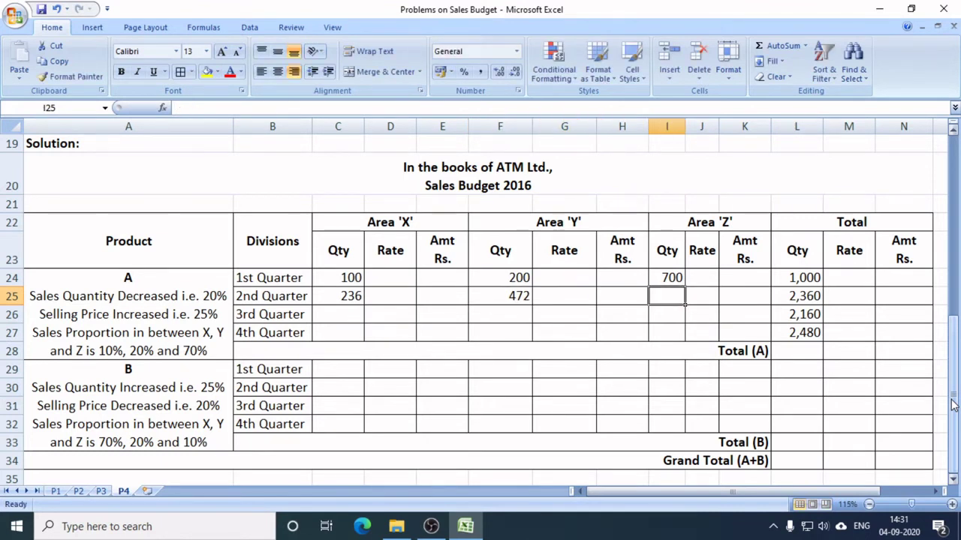
pyautogui.write('=70')
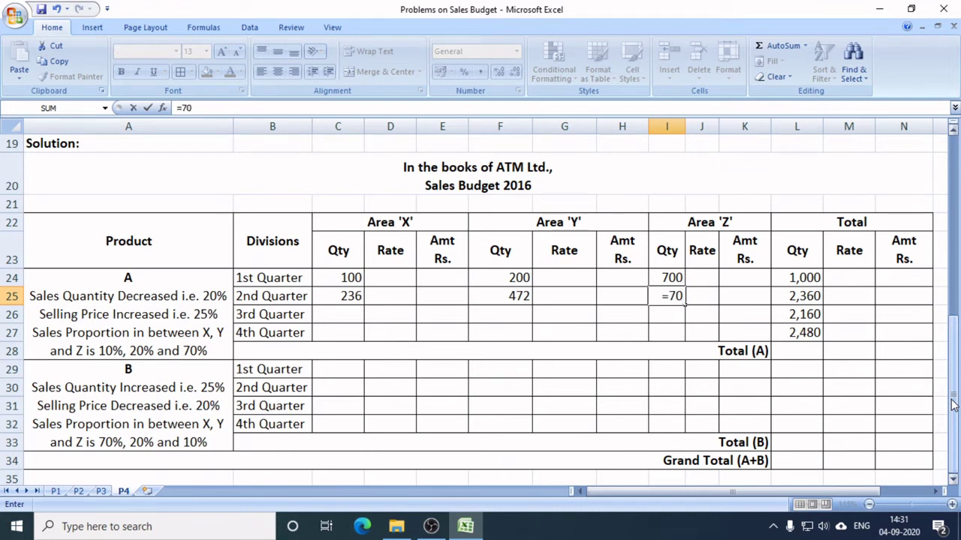
pyautogui.write('*')
pyautogui.press('Right')
pyautogui.press('Right')
pyautogui.press('Right')
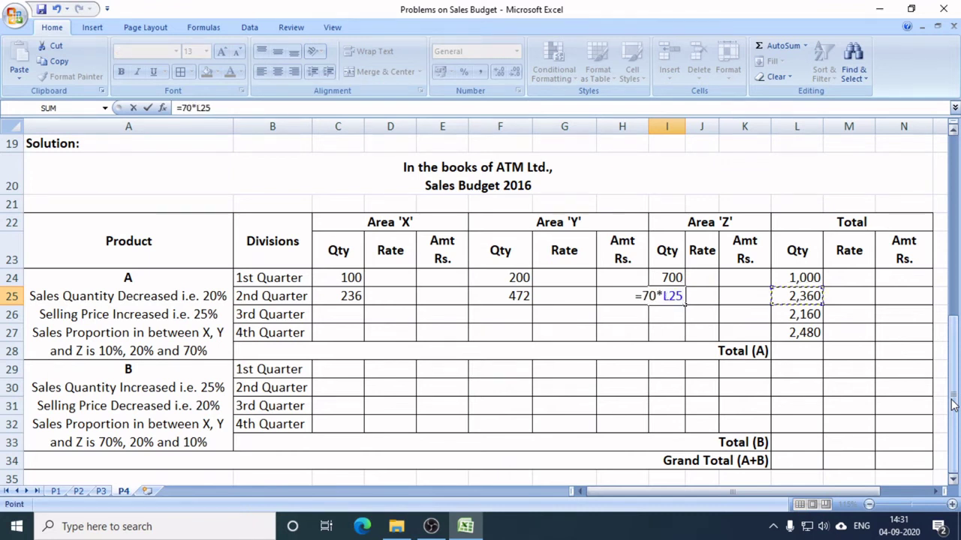
pyautogui.write('/100')
pyautogui.press('Return')
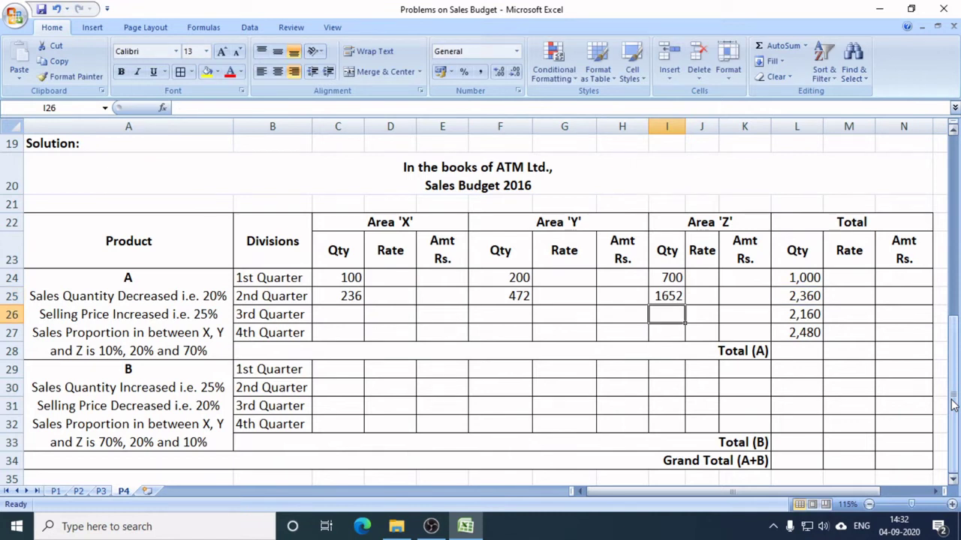
# - Enter Product A's third-quarter quantities: 216 for Area X in C26 and 432 for Area Y in F26
pyautogui.press('Right')
pyautogui.press('Right')
pyautogui.press('Right')
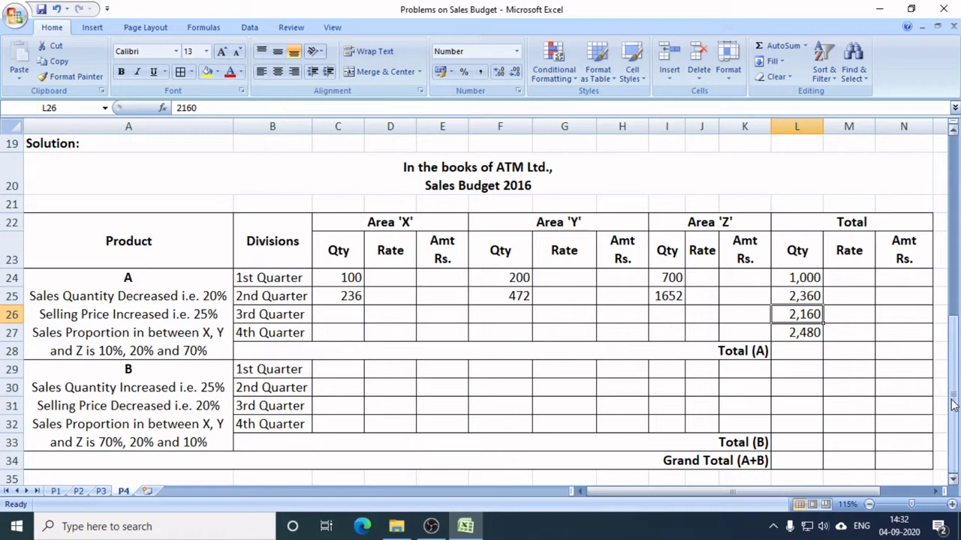
pyautogui.press('Left')
pyautogui.press('Left')
pyautogui.press('Left')
pyautogui.press('Left')
pyautogui.press('Left')
pyautogui.press('Left')
pyautogui.press('Left')
pyautogui.press('Left')
pyautogui.press('Left')
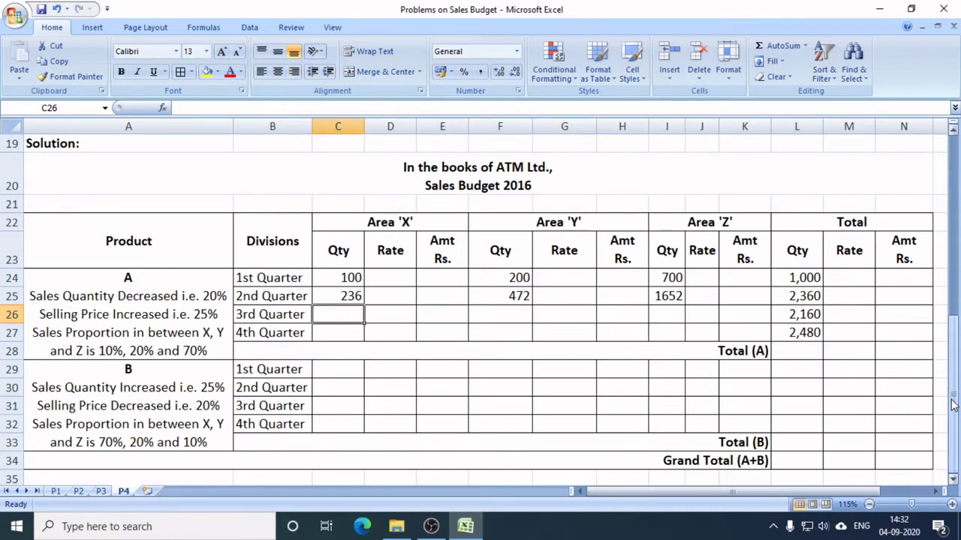
pyautogui.write('216')
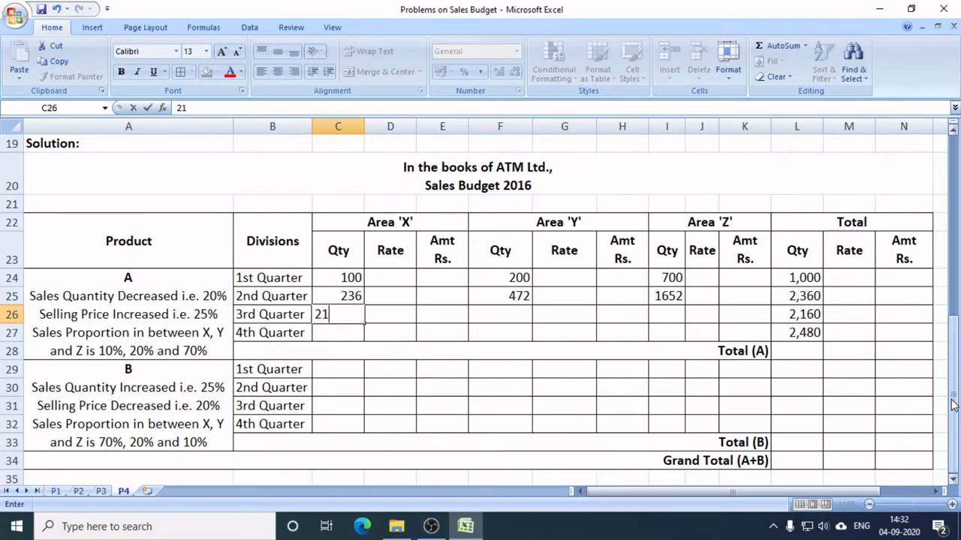
pyautogui.press('Right')
pyautogui.press('Right')
pyautogui.press('Right')
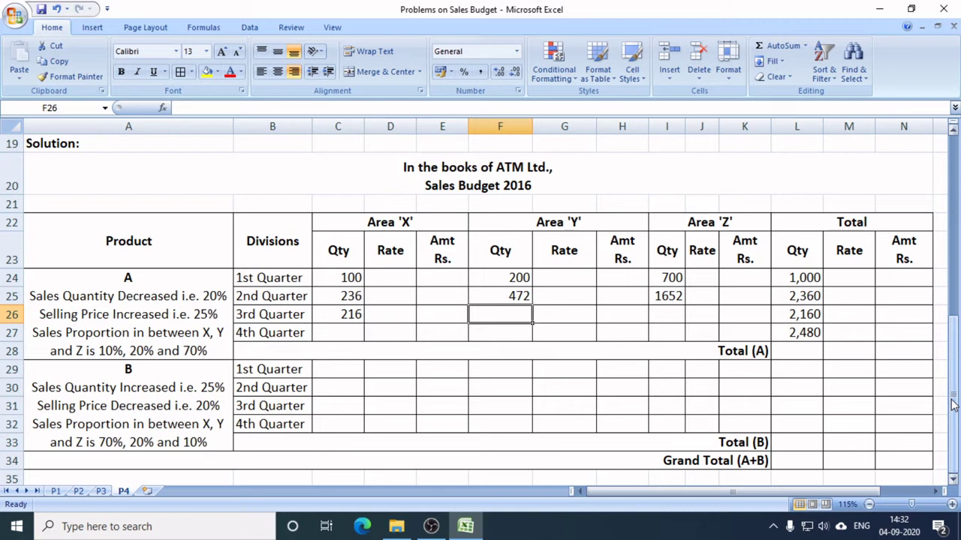
pyautogui.write('432')
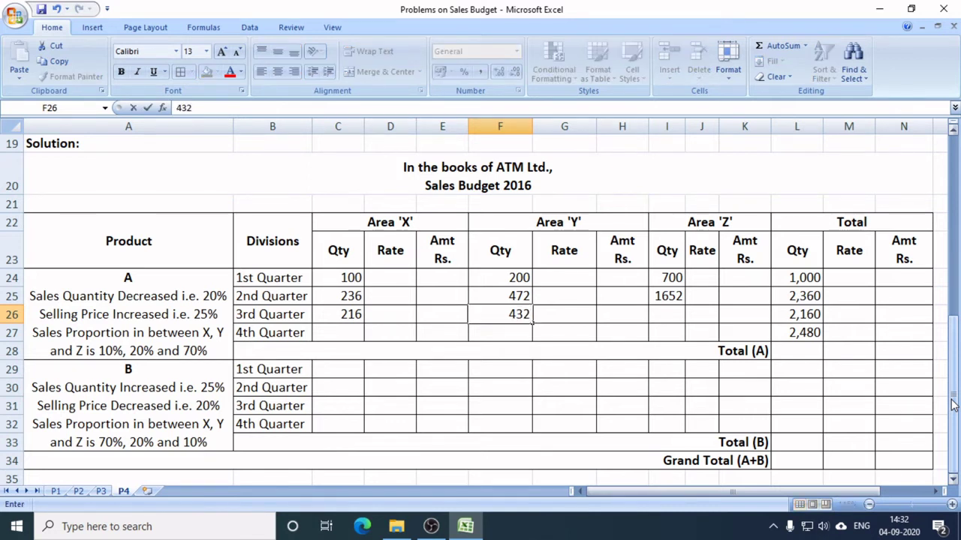
pyautogui.press('Right')
pyautogui.press('Right')
pyautogui.press('Right')
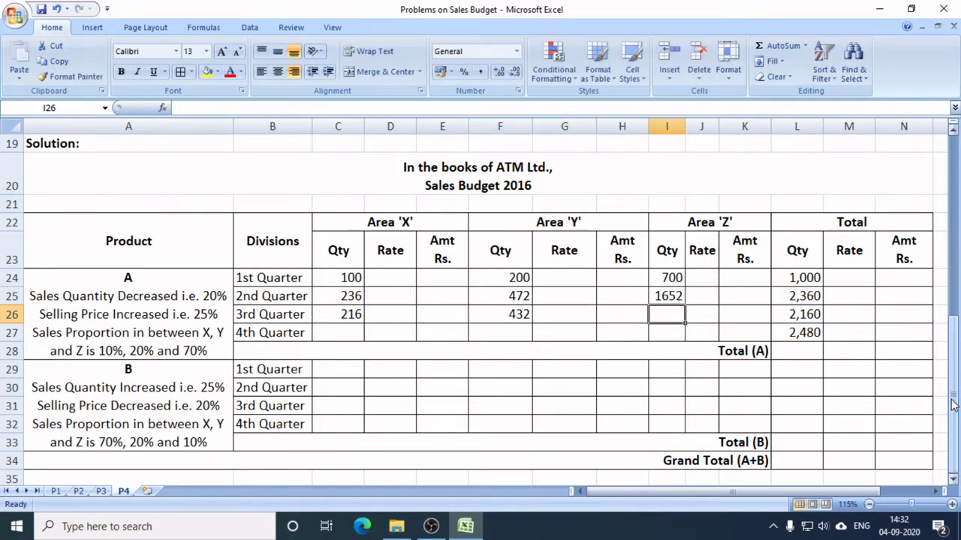
pyautogui.write('=7')
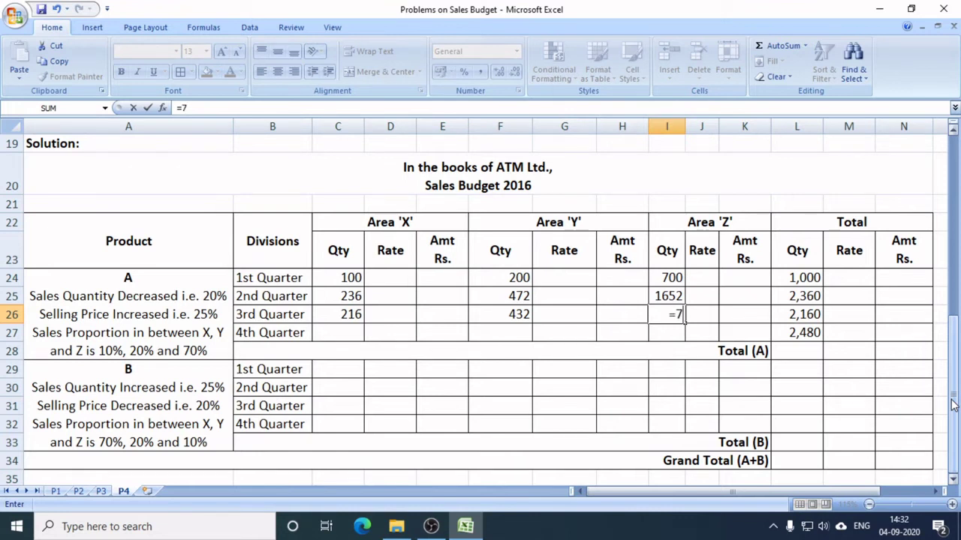
pyautogui.write('0')
pyautogui.press('Right')
pyautogui.press('Right')
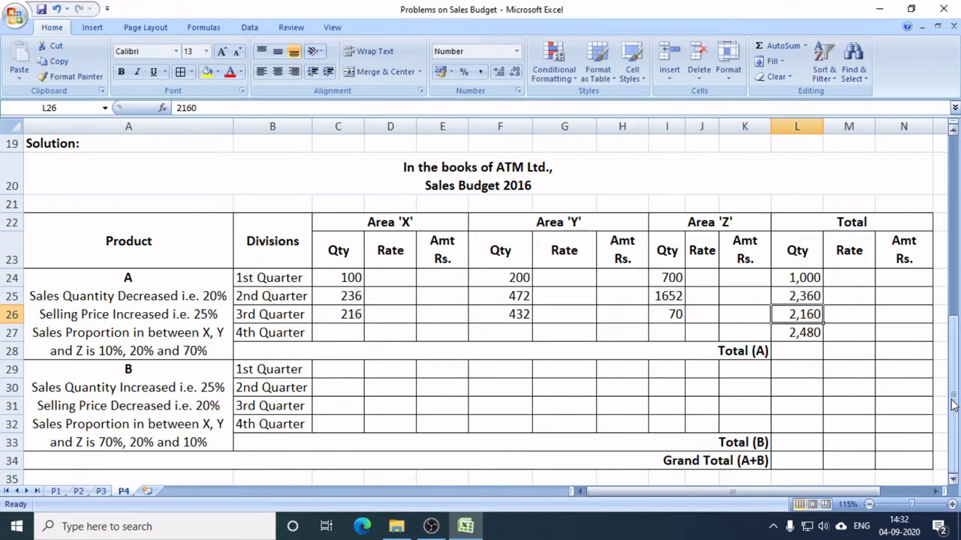
pyautogui.press('Left')
pyautogui.press('Left')
pyautogui.press('Left')
pyautogui.write('=7')
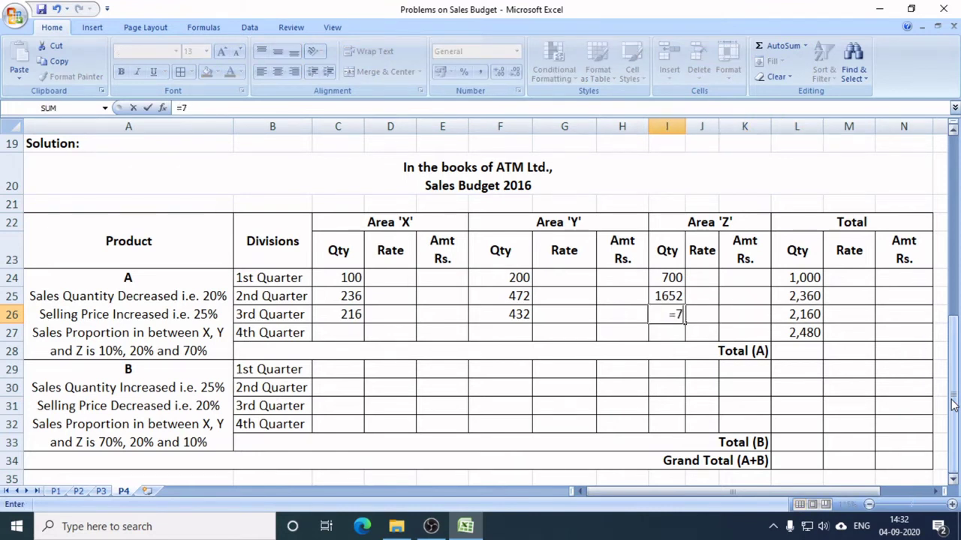
pyautogui.write('0')
pyautogui.press('Right')
pyautogui.press('Right')
pyautogui.press('Left')
pyautogui.press('Left')
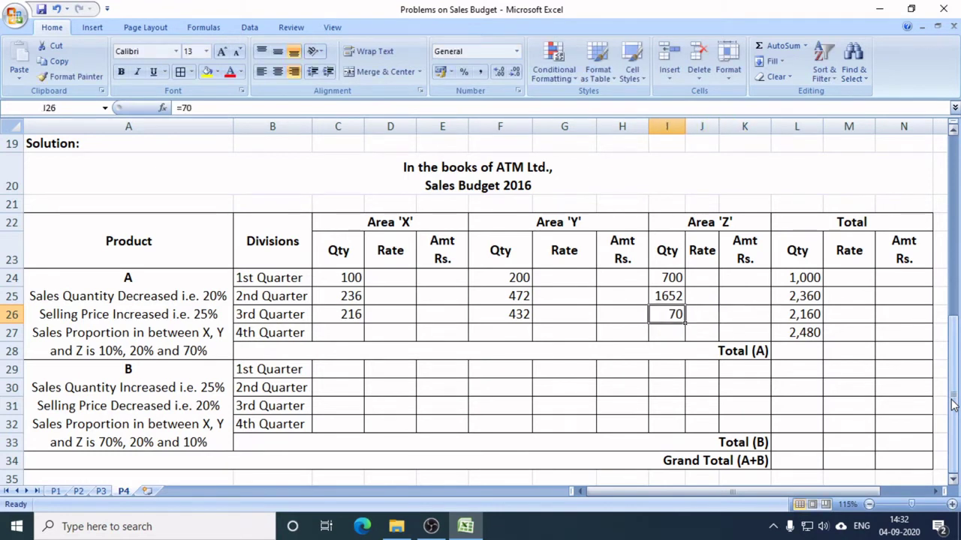
# - Calculate Product A's third-quarter quantity for Area Z in I26 with =70*L26/100
pyautogui.write('=')
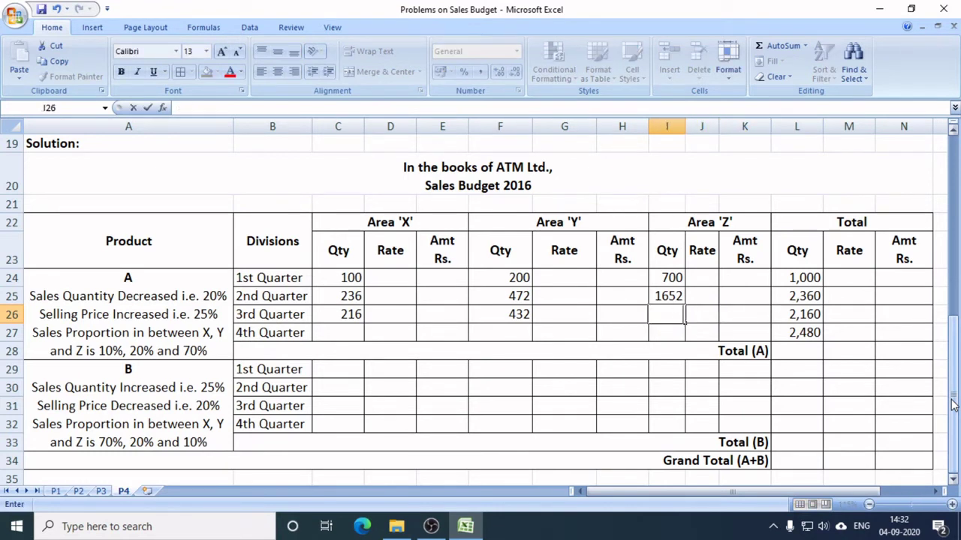
pyautogui.write('70*')
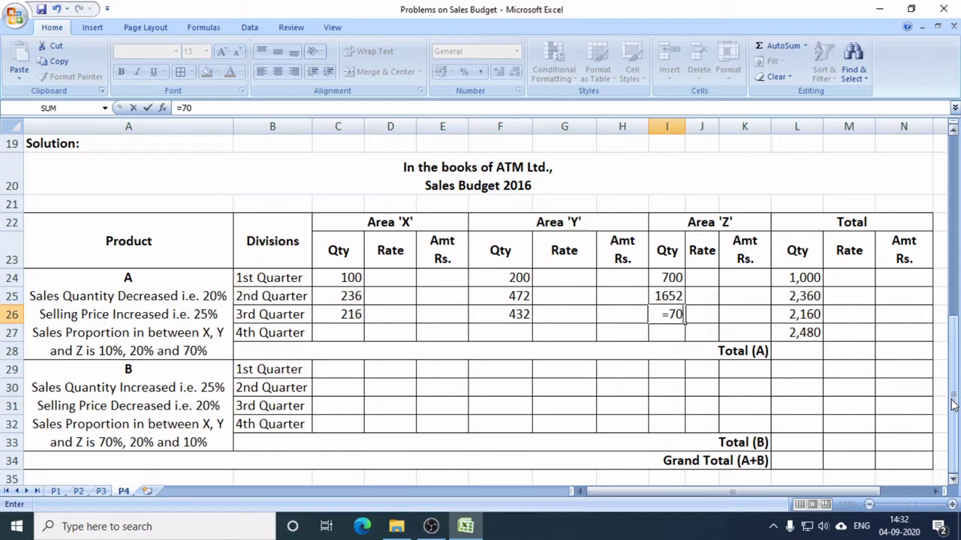
pyautogui.press('Right')
pyautogui.press('Right')
pyautogui.press('Right')
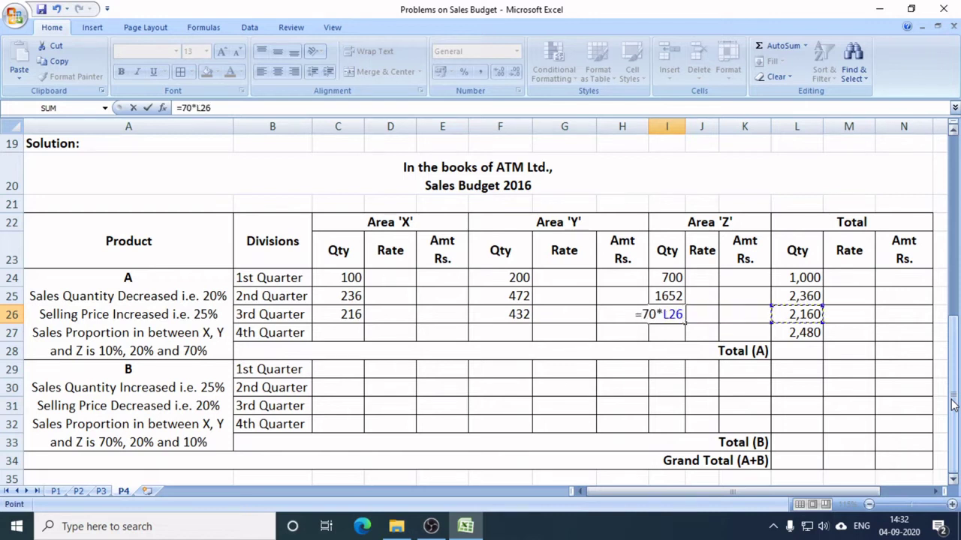
pyautogui.write('/100')
pyautogui.press('Return')
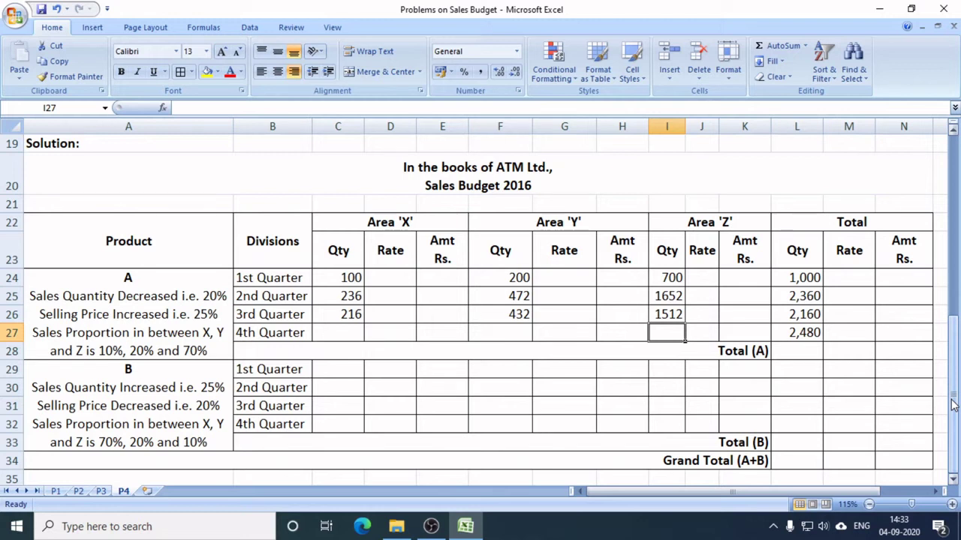
# - Check Product A's fourth-quarter total quantity in L27 of the Sales Budget table
pyautogui.press('Left')
pyautogui.press('Left')
pyautogui.press('Left')
pyautogui.press('Left')
pyautogui.press('Left')
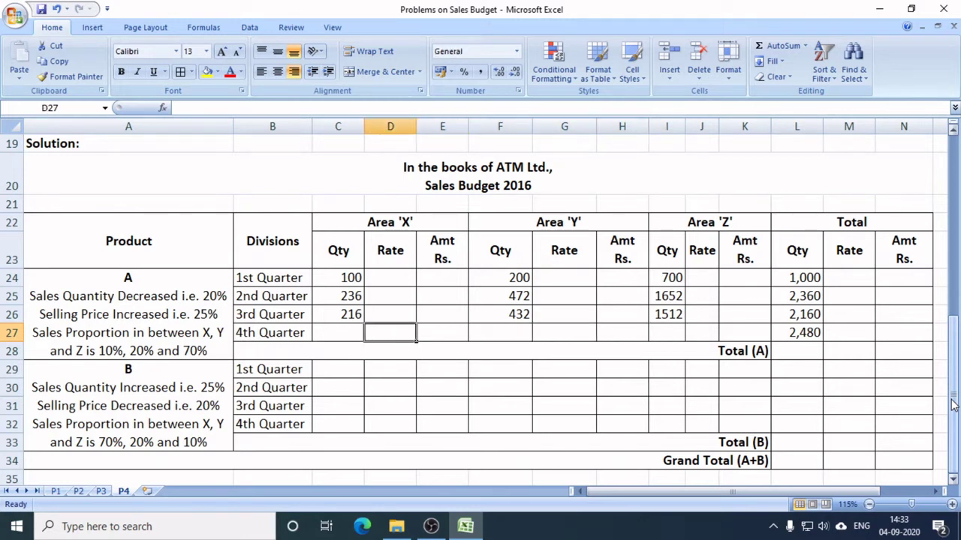
pyautogui.press('Left')
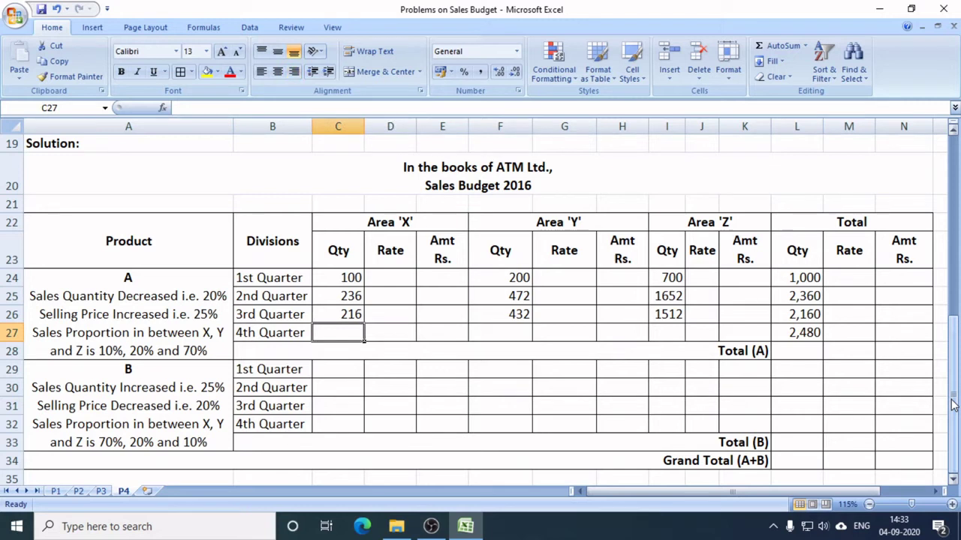
pyautogui.press('Right')
pyautogui.press('Right')
pyautogui.press('Right')
pyautogui.press('Right')
pyautogui.press('Right')
pyautogui.press('Right')
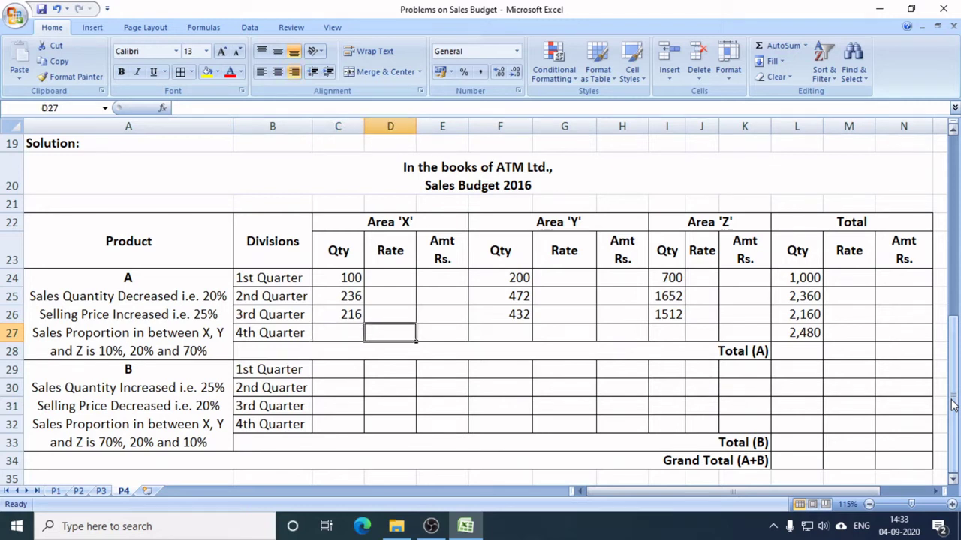
pyautogui.press('Right')
pyautogui.press('Right')
pyautogui.press('Right')
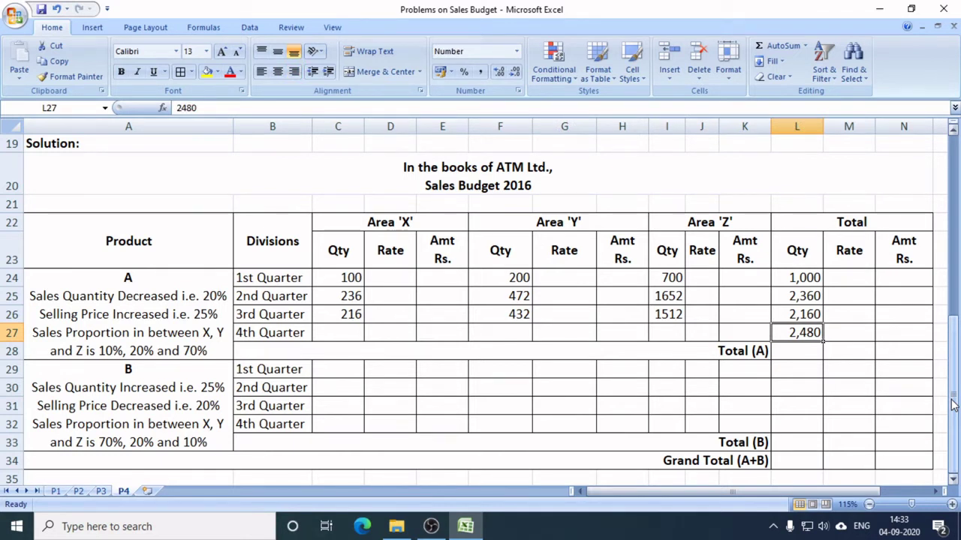
# - Enter Product A's fourth-quarter quantities: 248 for Area X in C27 and 496 for Area Y in F27
pyautogui.press('Left')
pyautogui.press('Left')
pyautogui.press('Left')
pyautogui.press('Left')
pyautogui.press('Left')
pyautogui.press('Left')
pyautogui.press('Left')
pyautogui.press('Left')
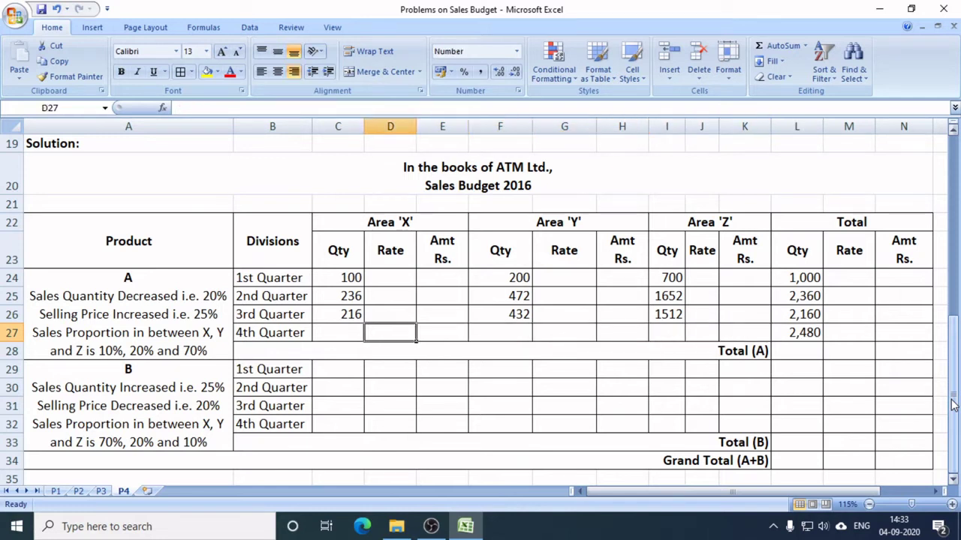
pyautogui.press('Left')
pyautogui.write('248')
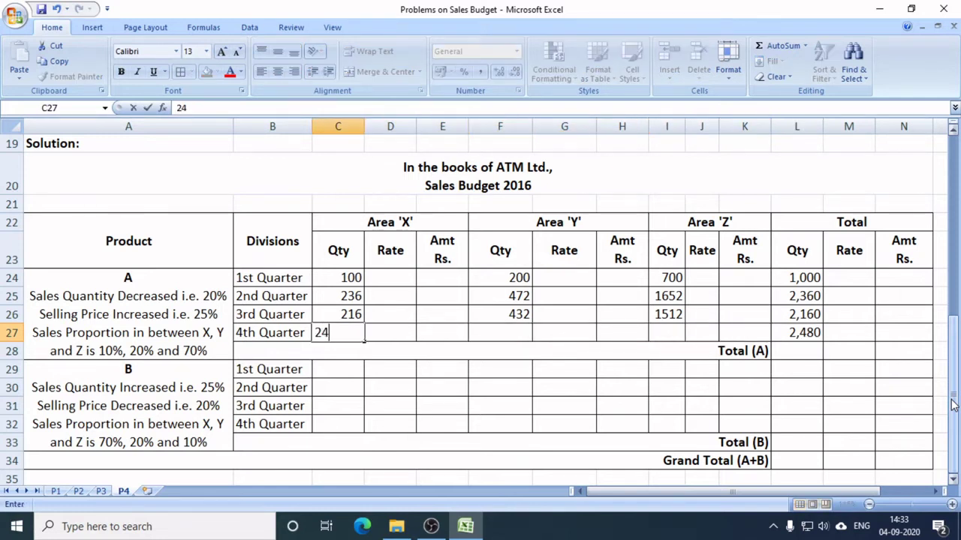
pyautogui.press('Right')
pyautogui.press('Right')
pyautogui.press('Right')
pyautogui.press('Right')
pyautogui.press('Left')
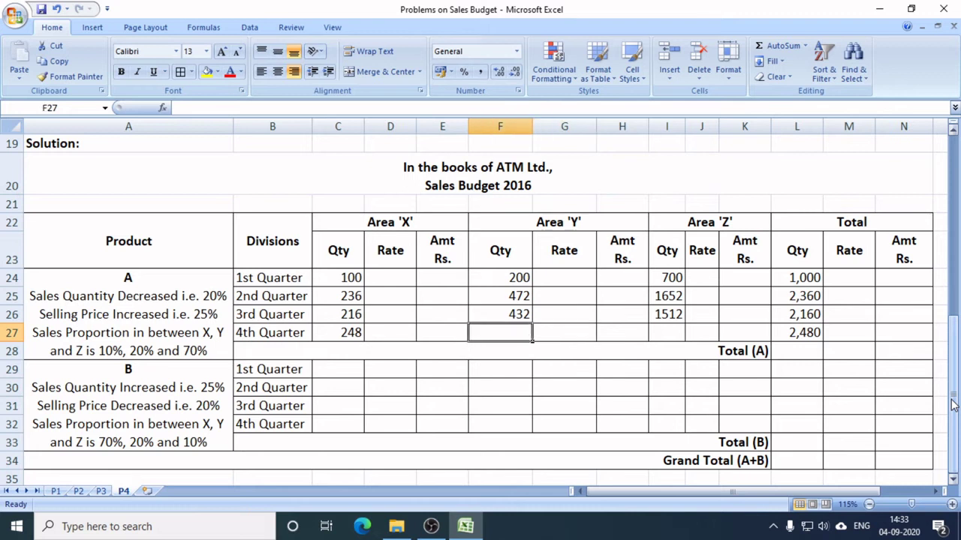
pyautogui.write('496')
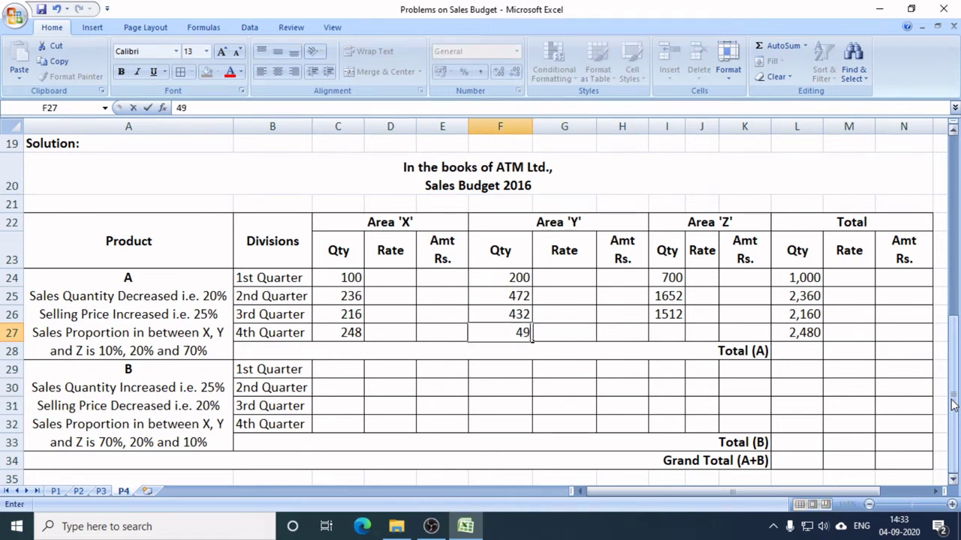
# - Calculate Product A's fourth-quarter quantity for Area Z in I27 with =70*L27/100
pyautogui.press('Right')
pyautogui.press('Right')
pyautogui.press('Right')
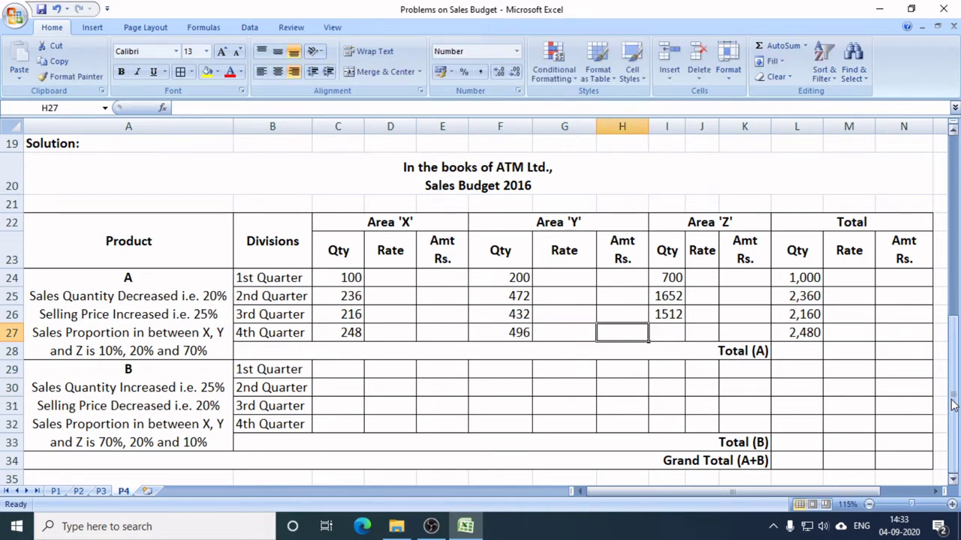
pyautogui.write('=70*')
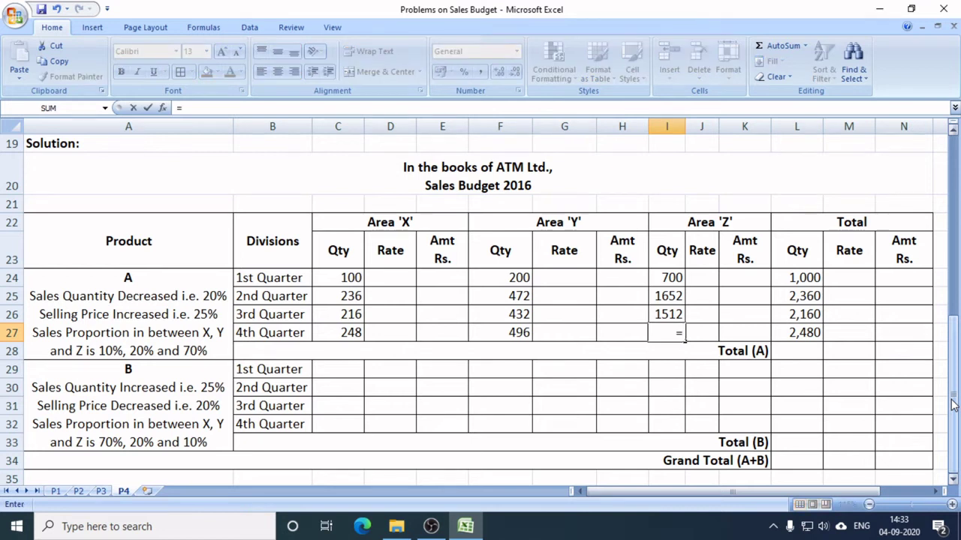
pyautogui.press('Right')
pyautogui.press('Right')
pyautogui.press('Right')
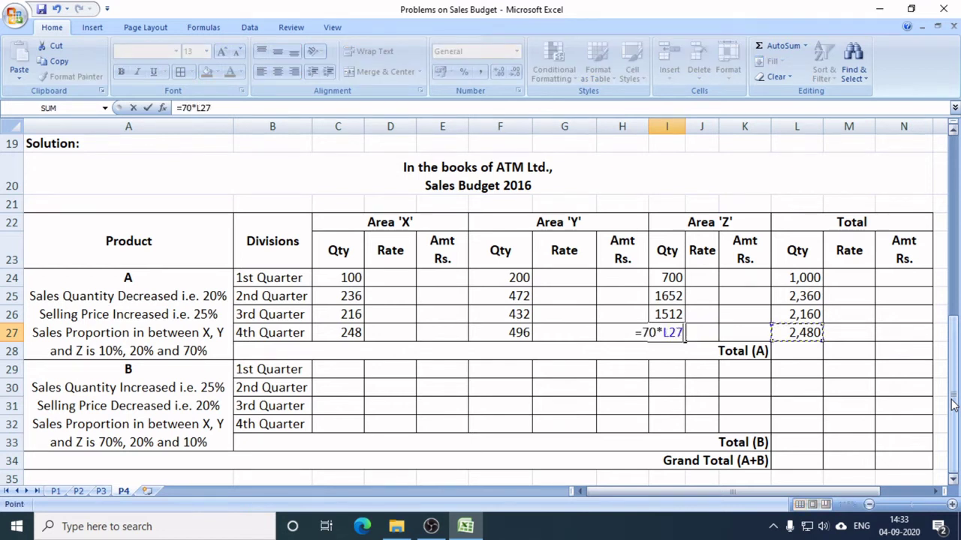
pyautogui.write('/100')
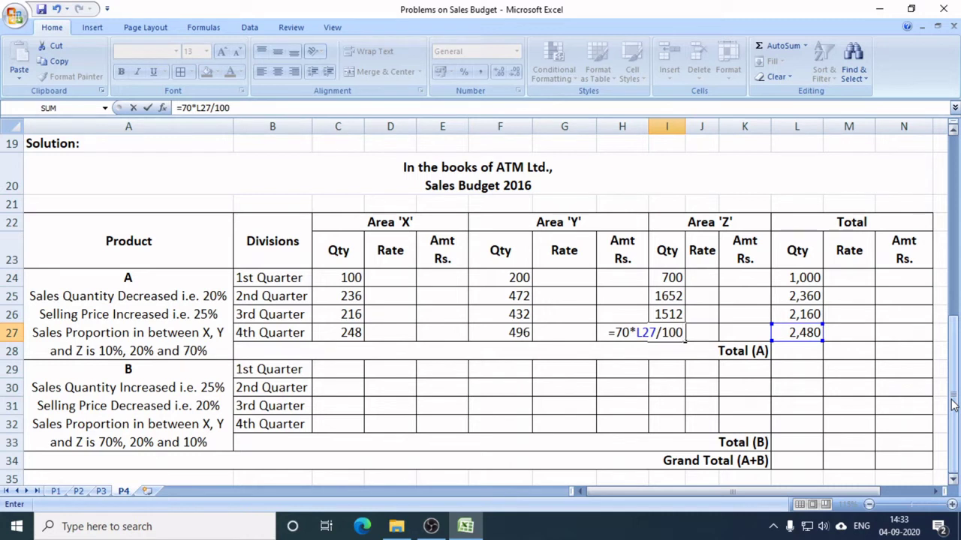
pyautogui.press('Return')
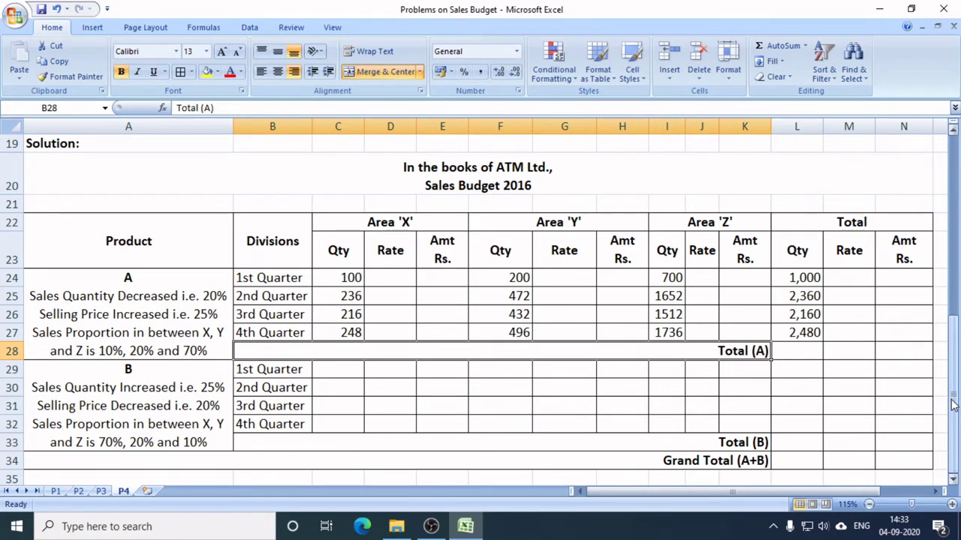
# - Copy Product A's selling price increase of 25% from F10 into L10 of the side working
pyautogui.scroll(6, 747, 405)
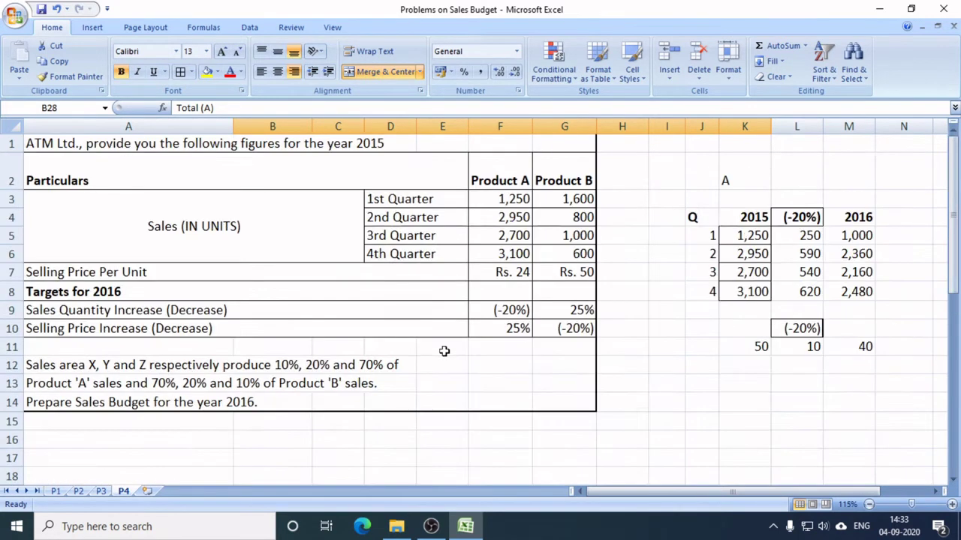
pyautogui.click(84, 335)
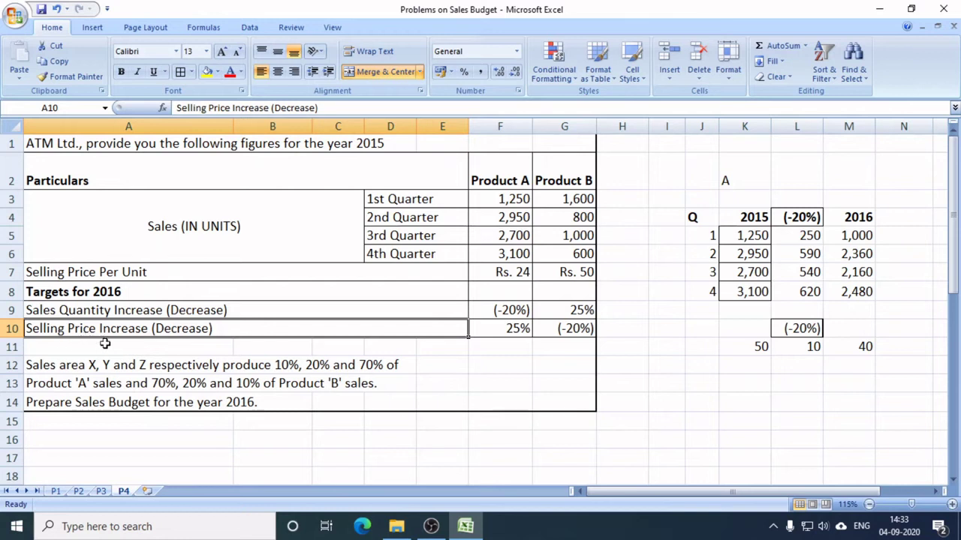
pyautogui.click(501, 330)
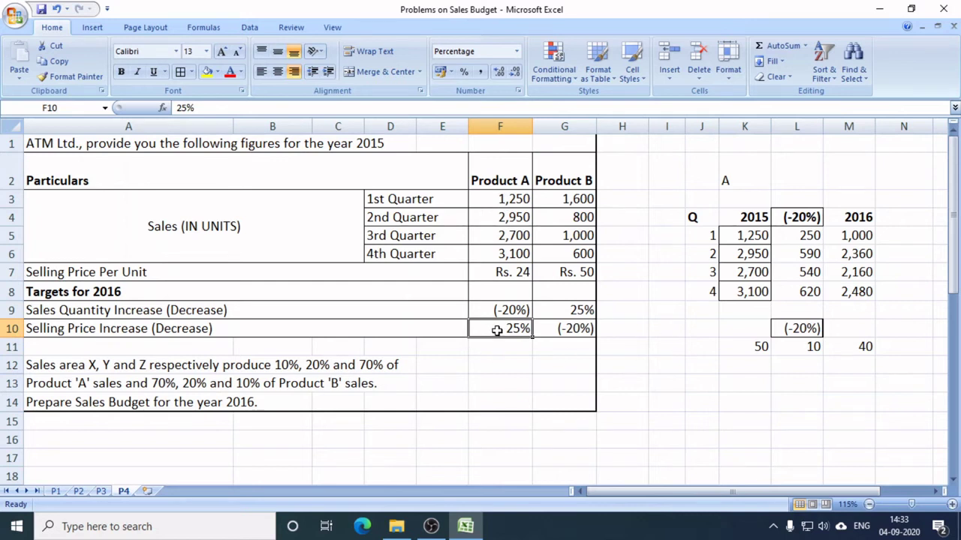
pyautogui.hotkey('ctrl', 'c')
pyautogui.click(807, 327)
pyautogui.hotkey('ctrl', 'v')
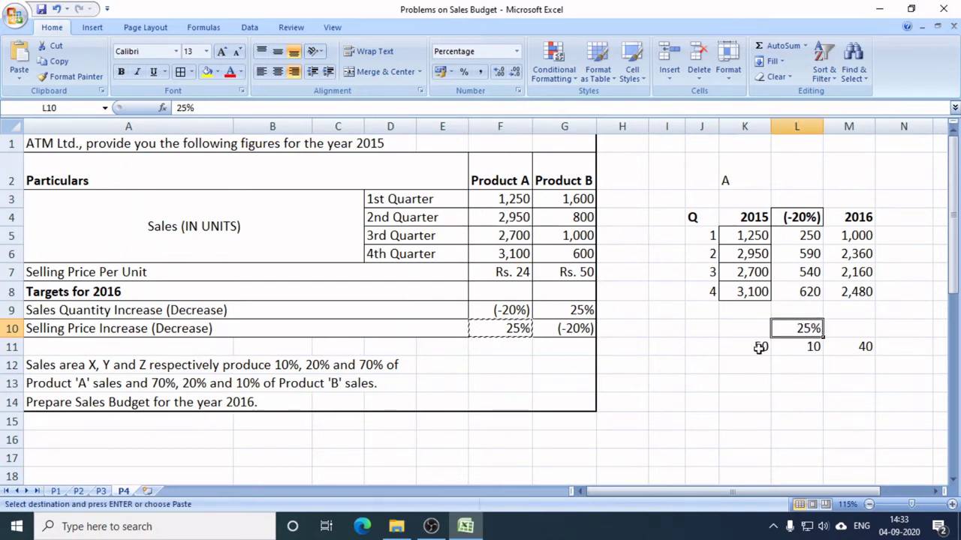
# - Work out Product A's new selling price in row 11: 24 in K11, 6 in L11 and 30 in M11
pyautogui.click(747, 348)
pyautogui.click(516, 271)
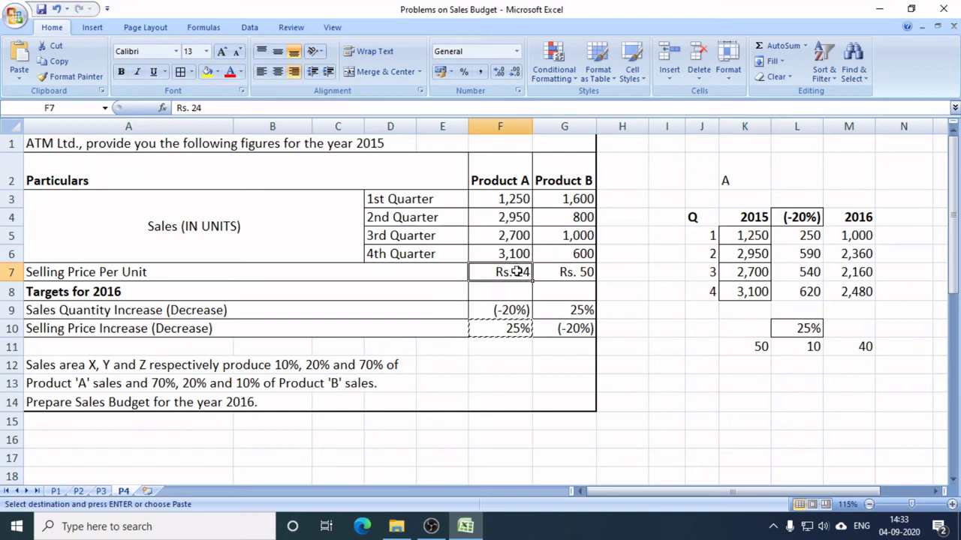
pyautogui.click(748, 348)
pyautogui.write('2')
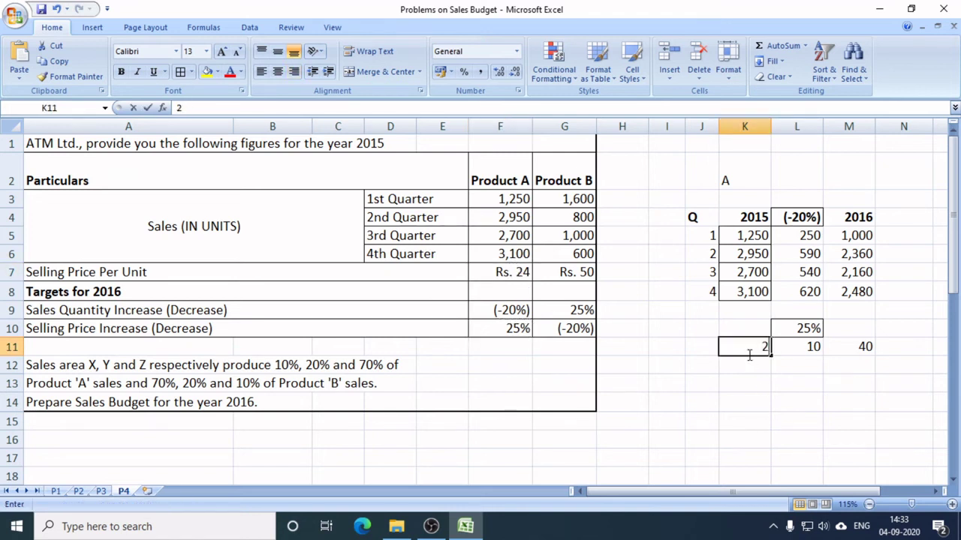
pyautogui.write('4')
pyautogui.press('Tab')
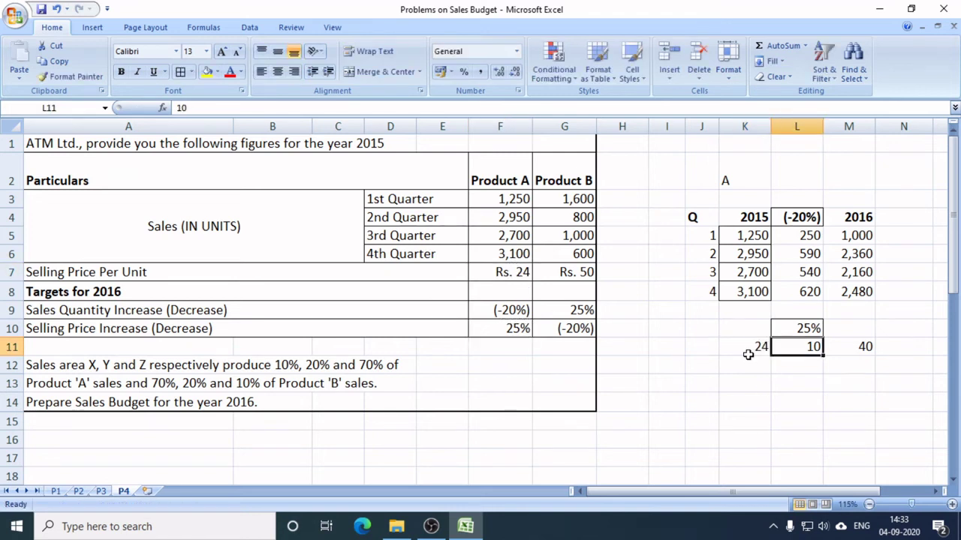
pyautogui.write('6')
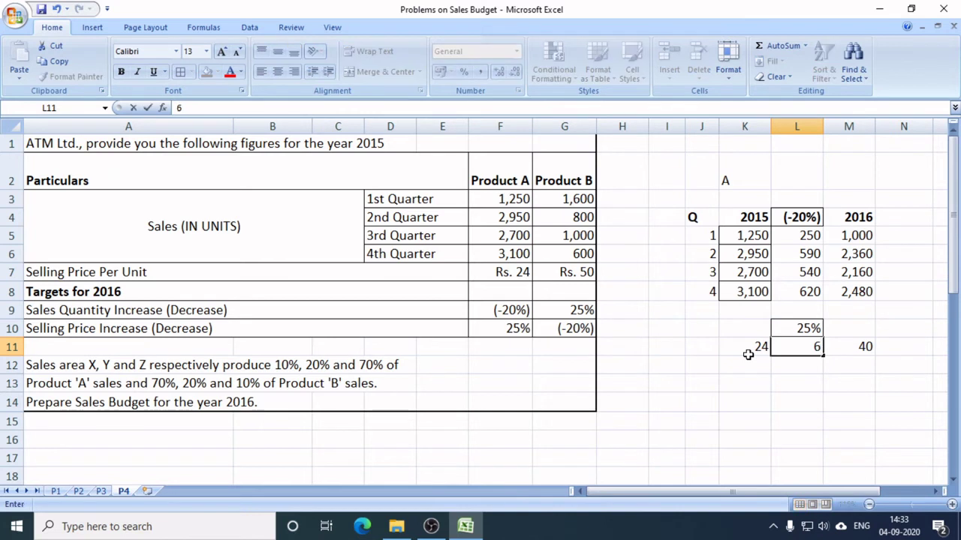
pyautogui.press('Tab')
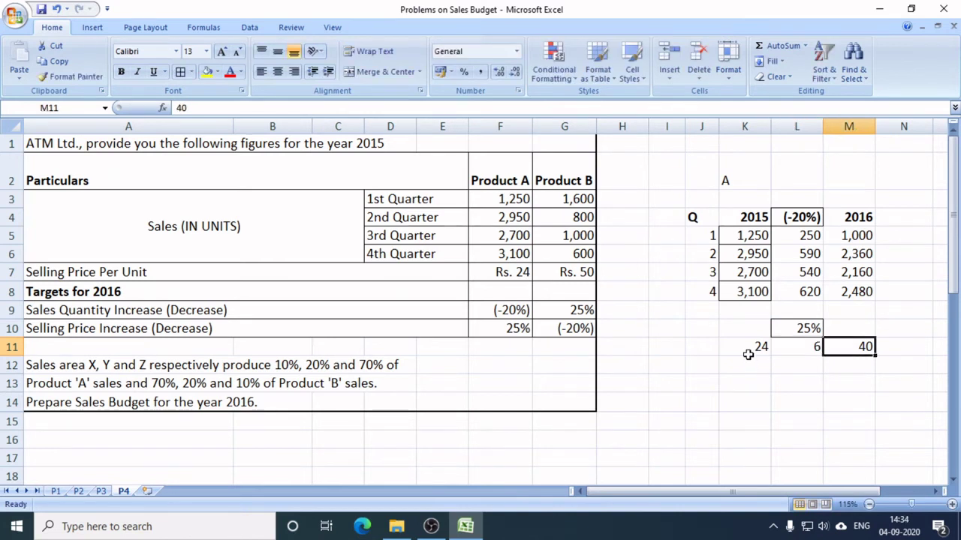
pyautogui.write('30')
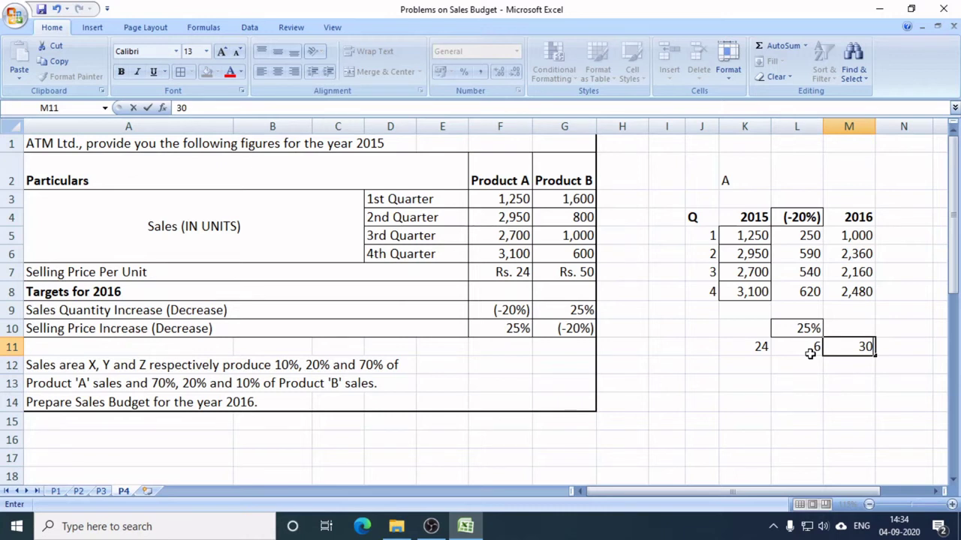
# - Enter the rate 30 for all four of Product A's quarters in the Total section, M24 to M27
pyautogui.scroll(-6, 847, 376)
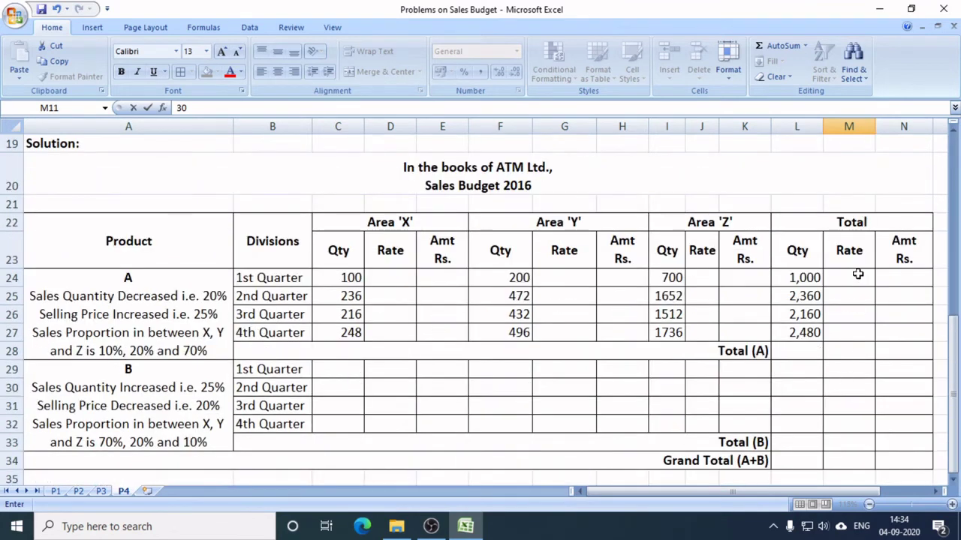
pyautogui.click(857, 274)
pyautogui.write('30')
pyautogui.click(864, 293)
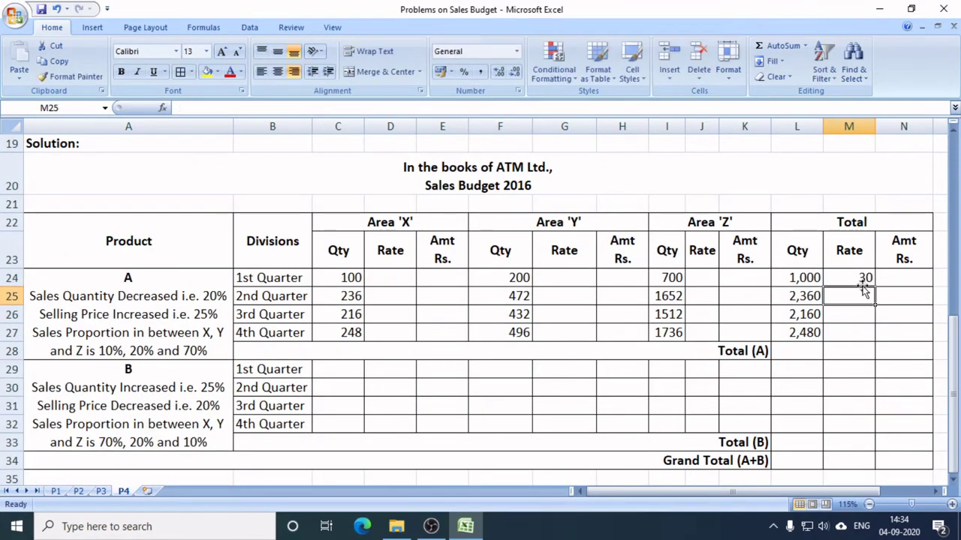
pyautogui.write('30')
pyautogui.press('Return')
pyautogui.write('30')
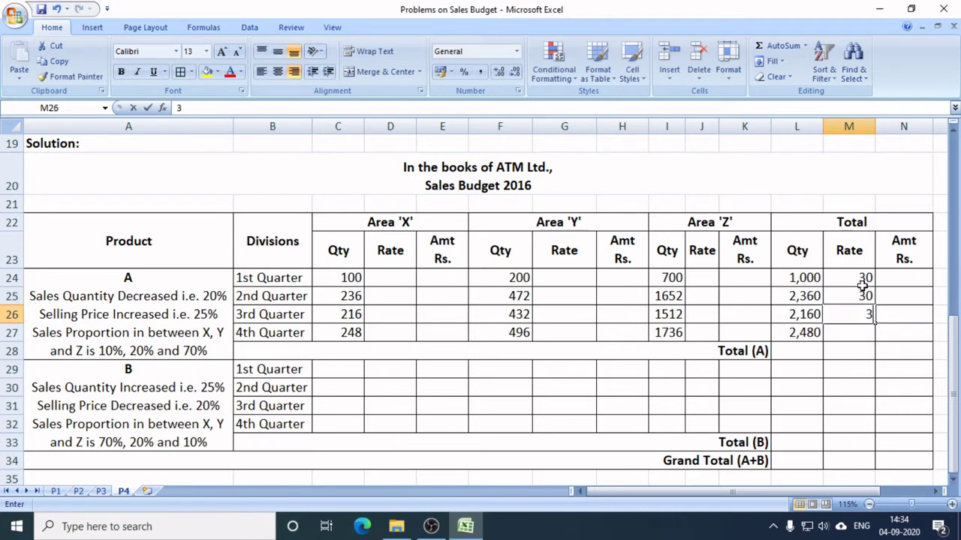
pyautogui.press('Return')
pyautogui.write('30')
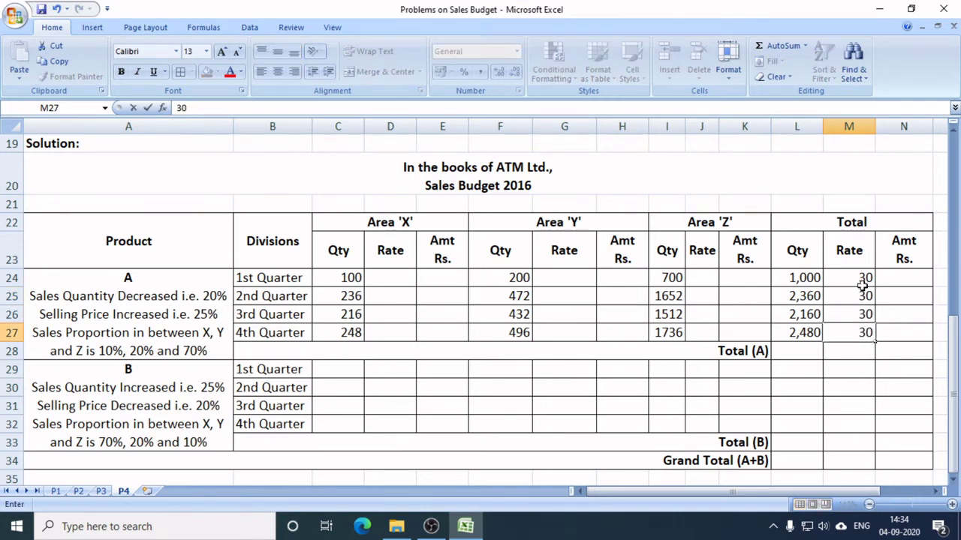
pyautogui.click(894, 308)
# - Copy Product A's rates from M24:M27 into the Rate columns of Areas X, Y and Z, starting at D24, G24 and J24
pyautogui.moveTo(860, 278); pyautogui.dragTo(851, 328)
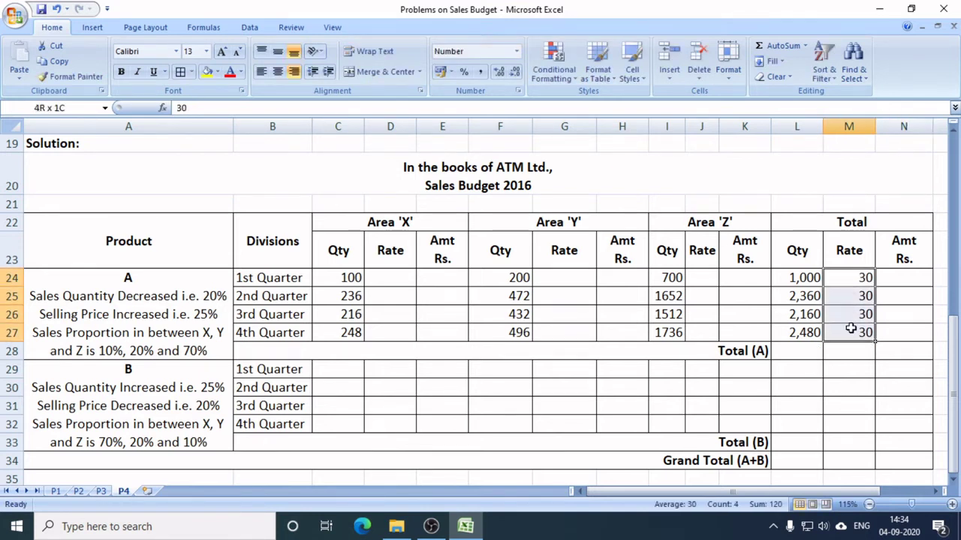
pyautogui.hotkey('ctrl', 'c')
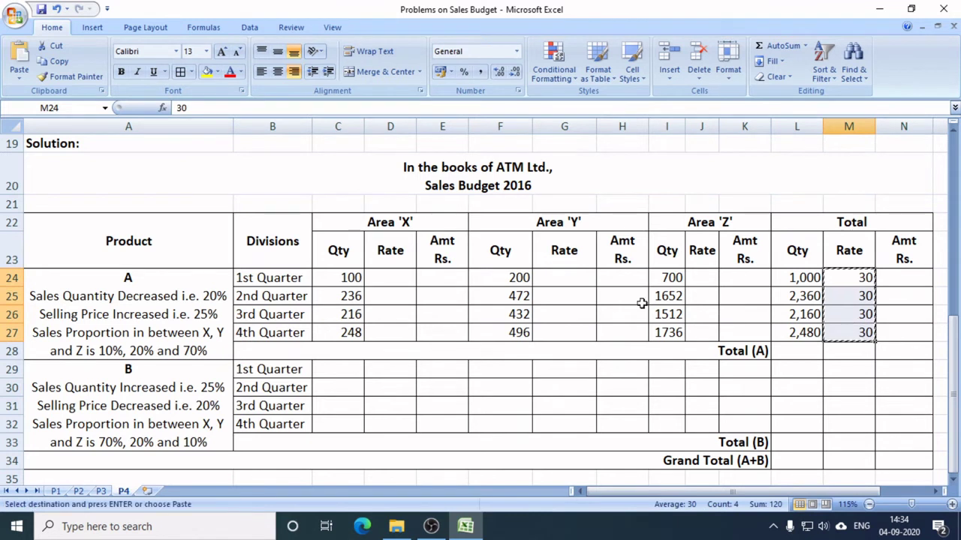
pyautogui.click(392, 275)
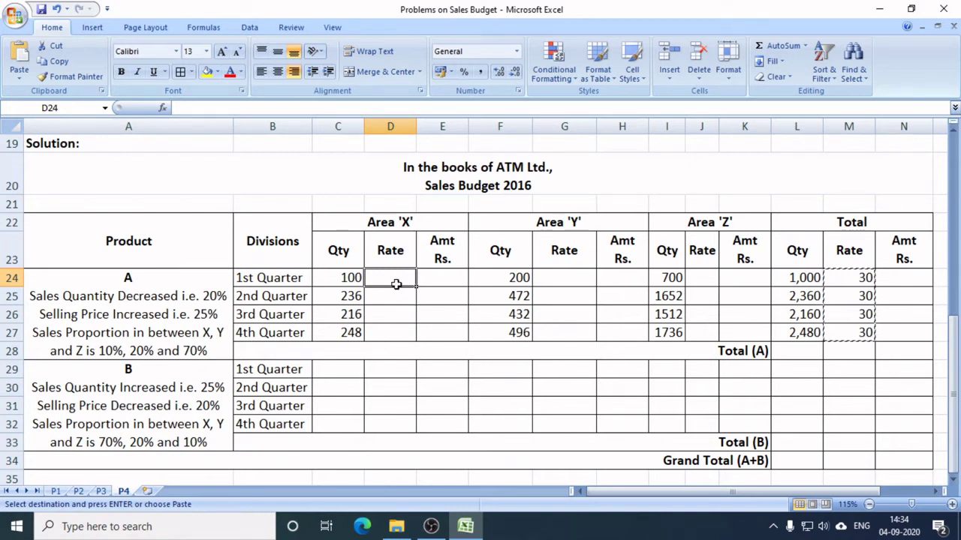
pyautogui.hotkey('ctrl', 'v')
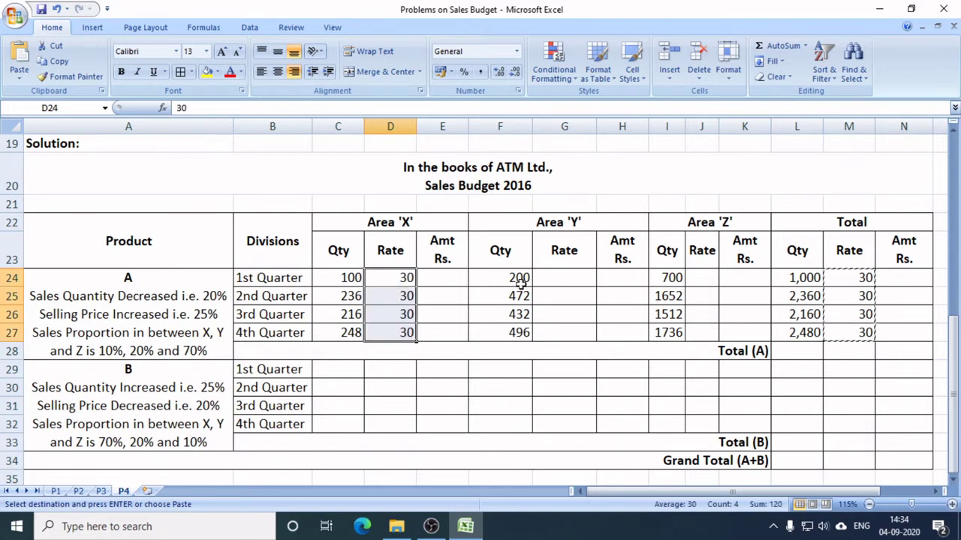
pyautogui.click(578, 278)
pyautogui.hotkey('ctrl', 'v')
pyautogui.click(705, 281)
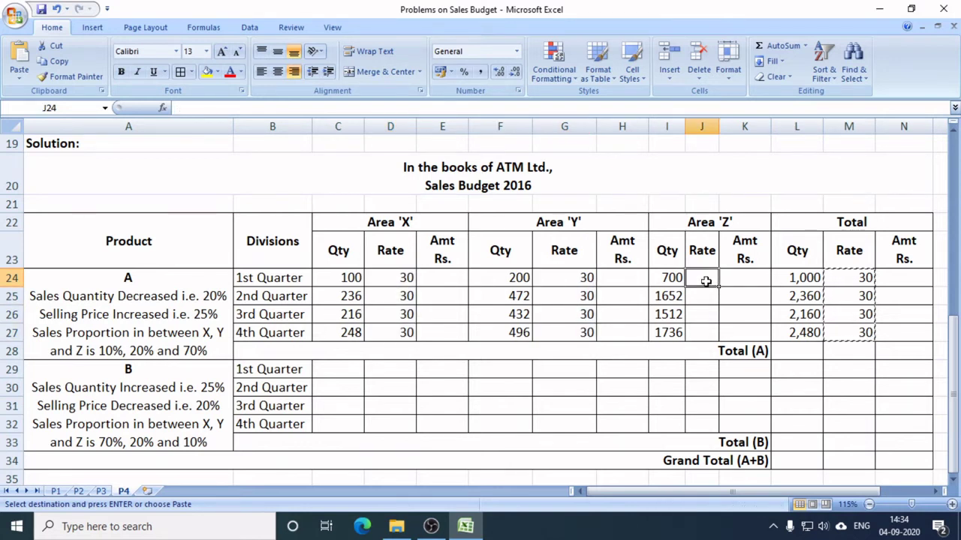
pyautogui.hotkey('ctrl', 'v')
pyautogui.click(860, 378)
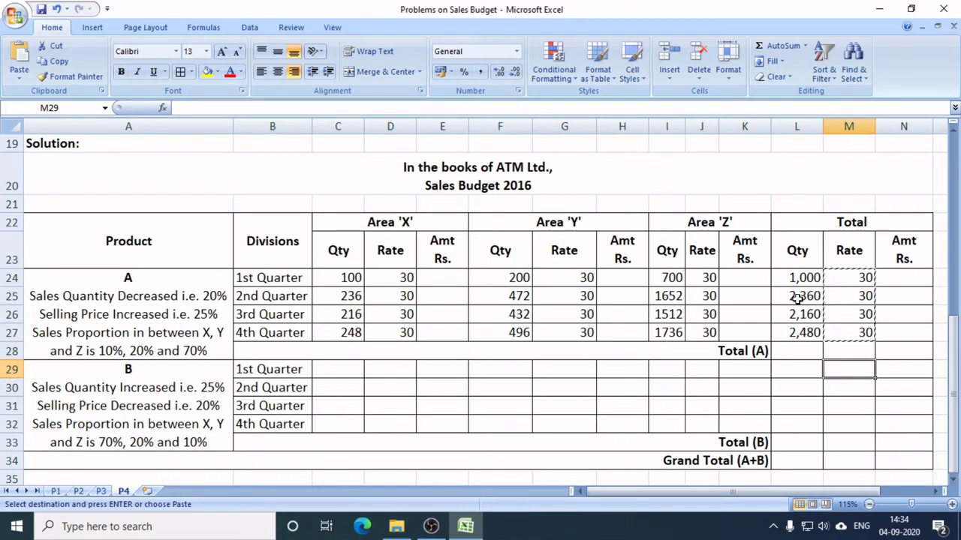
# - Calculate Product A's first-quarter total amount in N24 with =L24*M24
pyautogui.moveTo(802, 279); pyautogui.dragTo(815, 333)
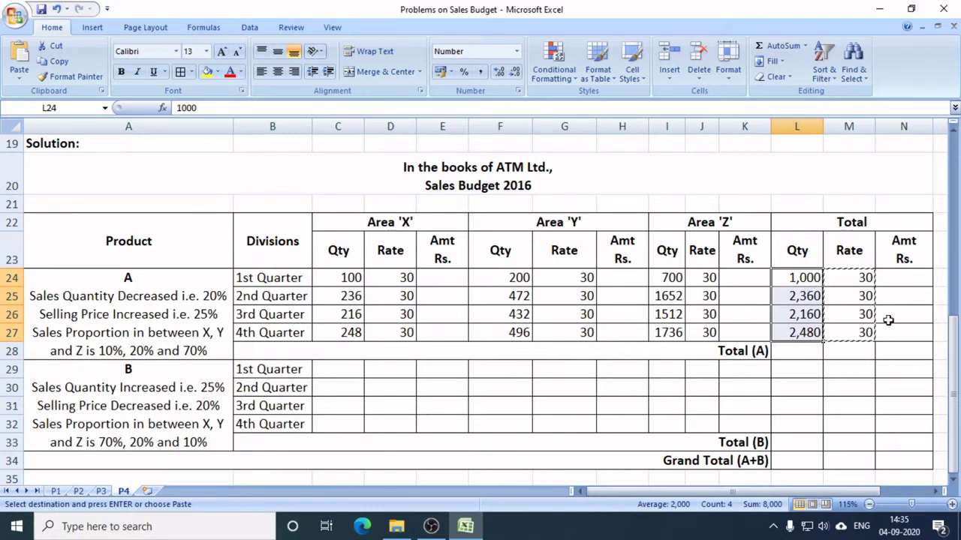
pyautogui.moveTo(908, 273); pyautogui.dragTo(896, 338)
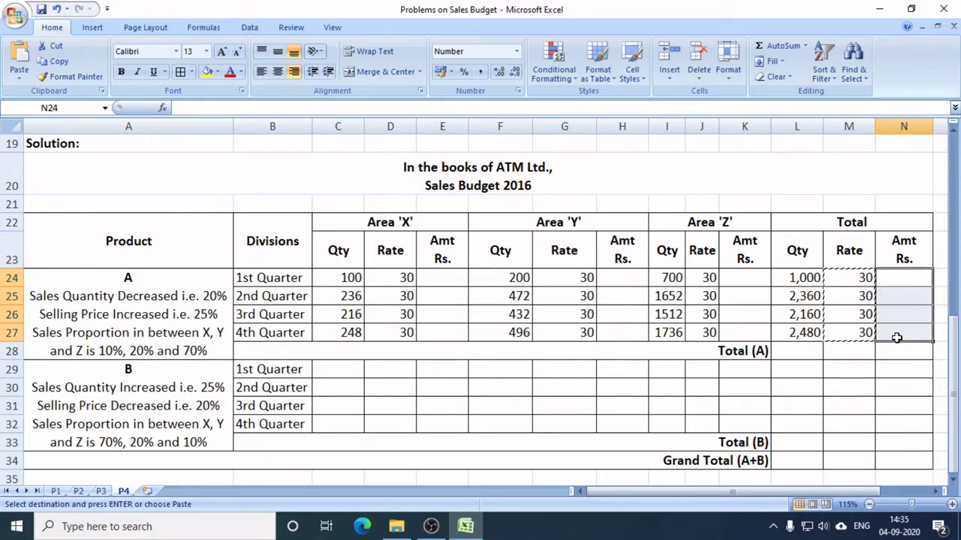
pyautogui.click(903, 275)
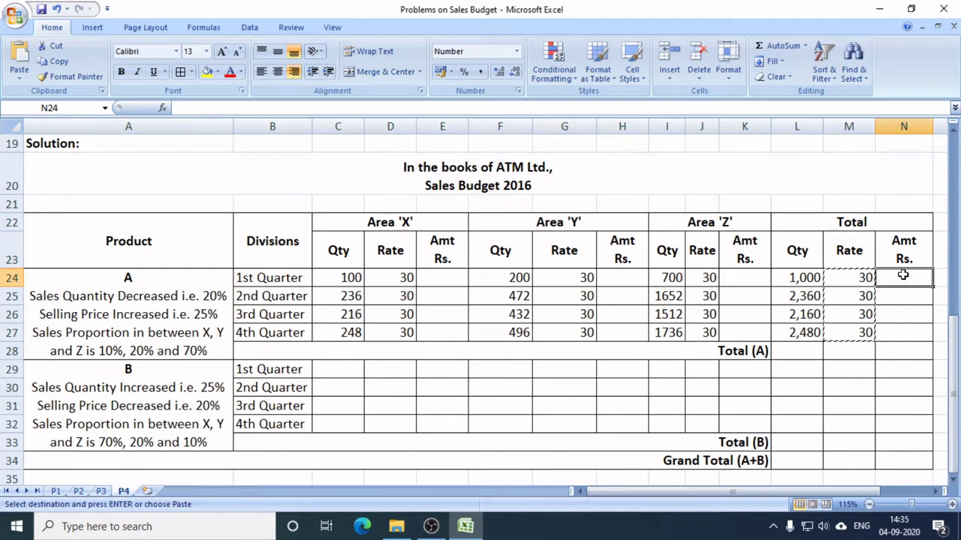
pyautogui.write('=')
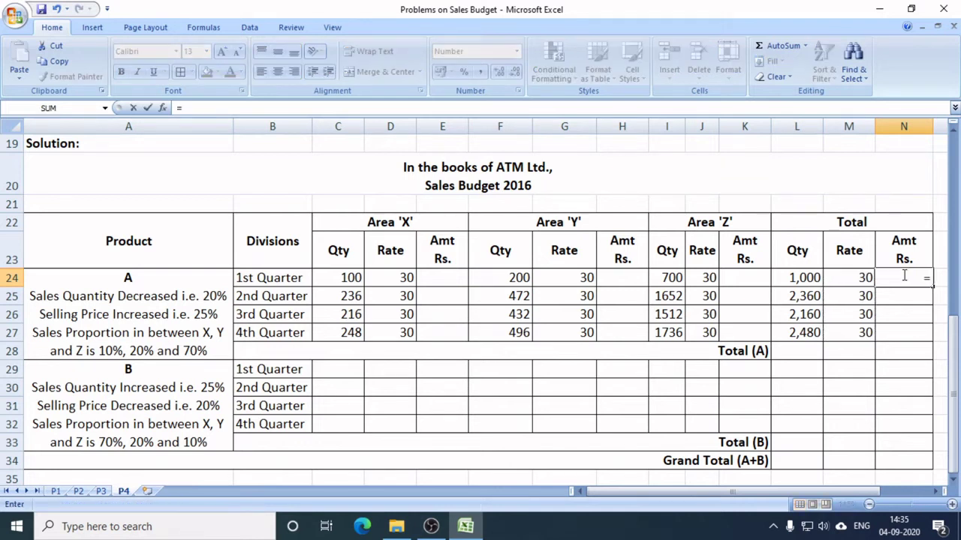
pyautogui.press('Left')
pyautogui.press('Left')
pyautogui.write('*')
pyautogui.press('Left')
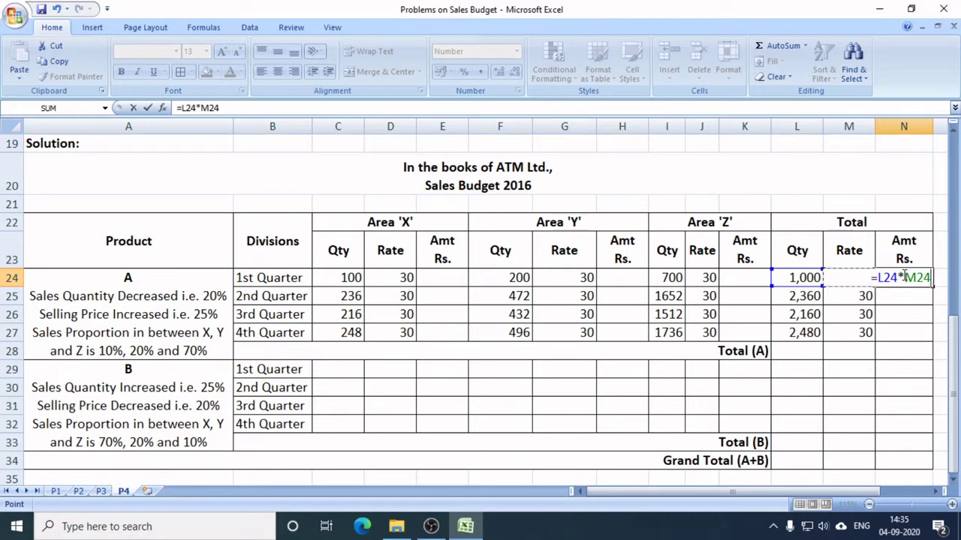
pyautogui.press('Return')
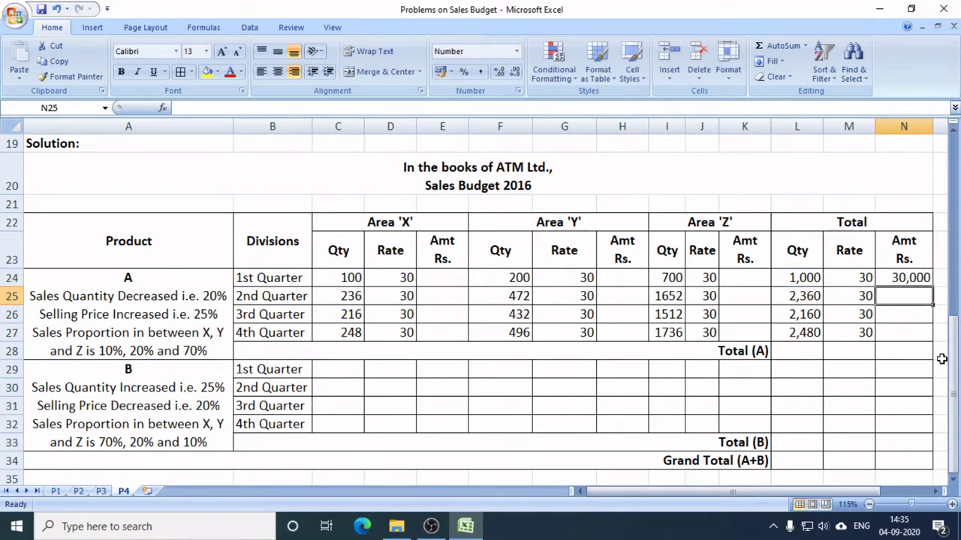
# - Fill the total amount formula in N24 down to N27 for Product A's remaining quarters
pyautogui.click(905, 276)
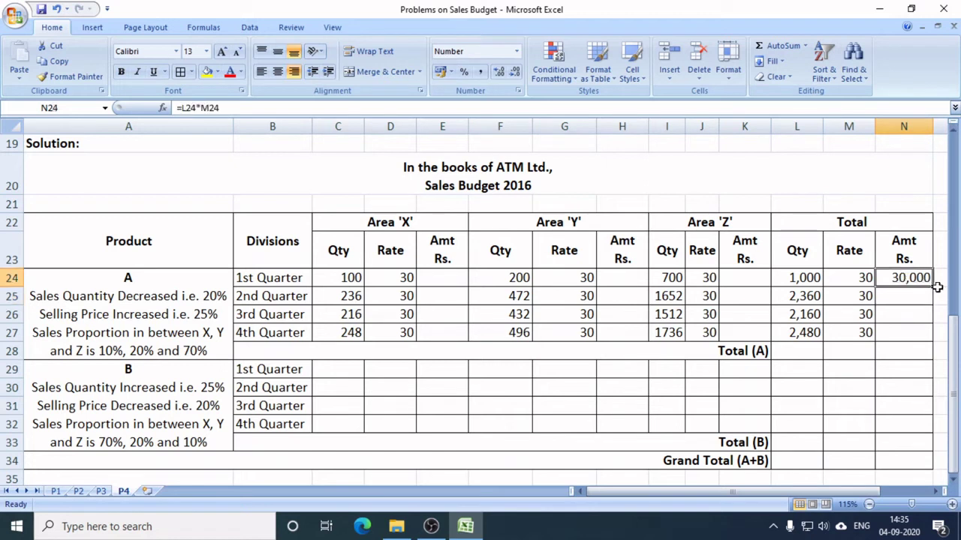
pyautogui.moveTo(934, 286); pyautogui.dragTo(930, 336)
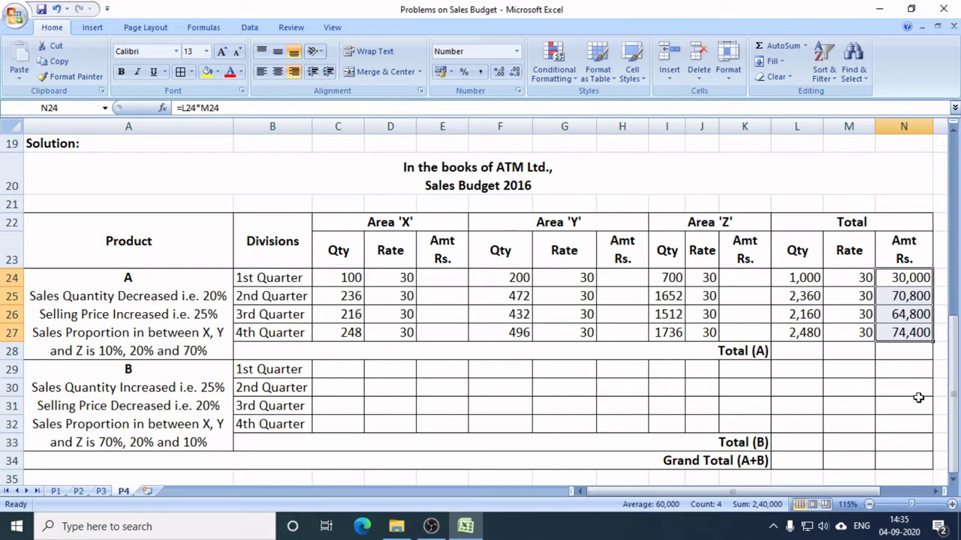
# - Examine Product A's quarterly total amounts in column N against Area X's quantity, rate and amount columns
pyautogui.click(881, 316)
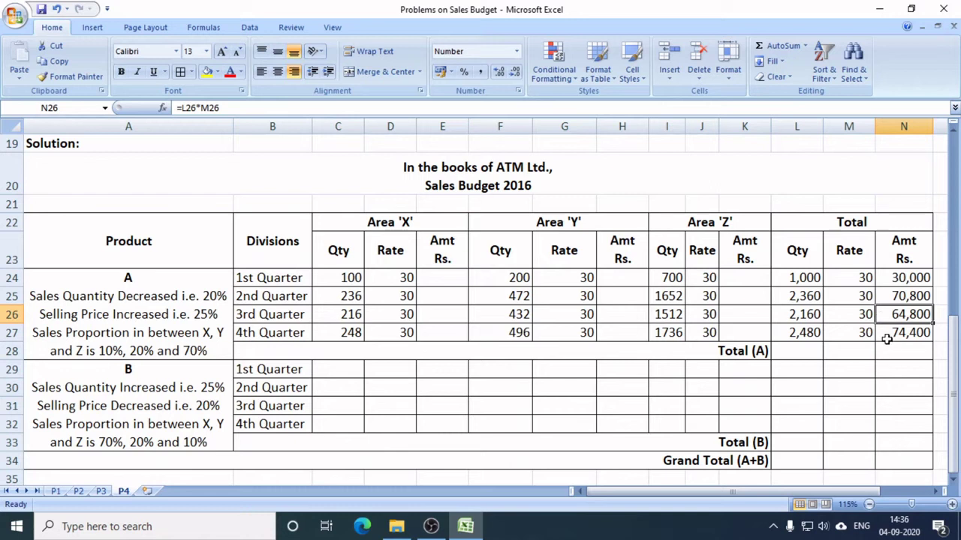
pyautogui.click(886, 339)
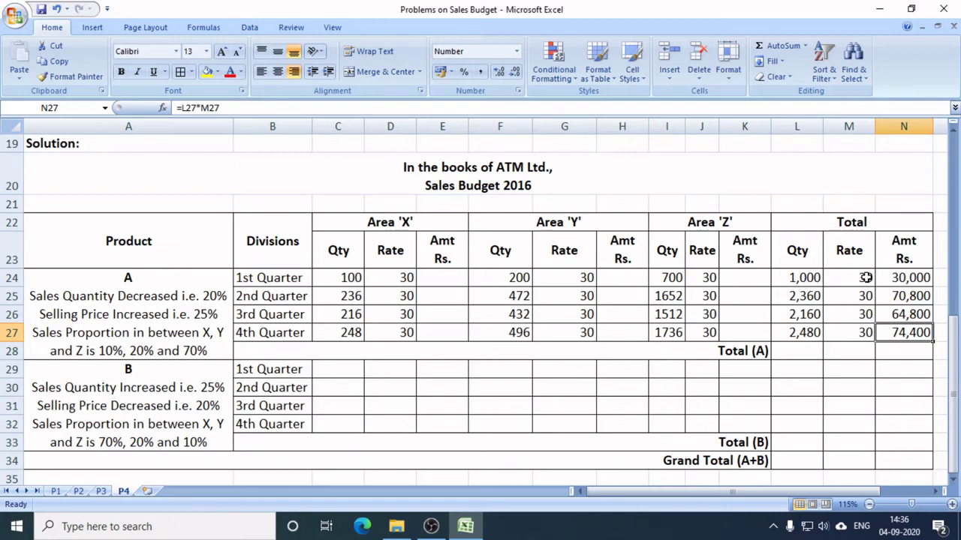
pyautogui.click(920, 278)
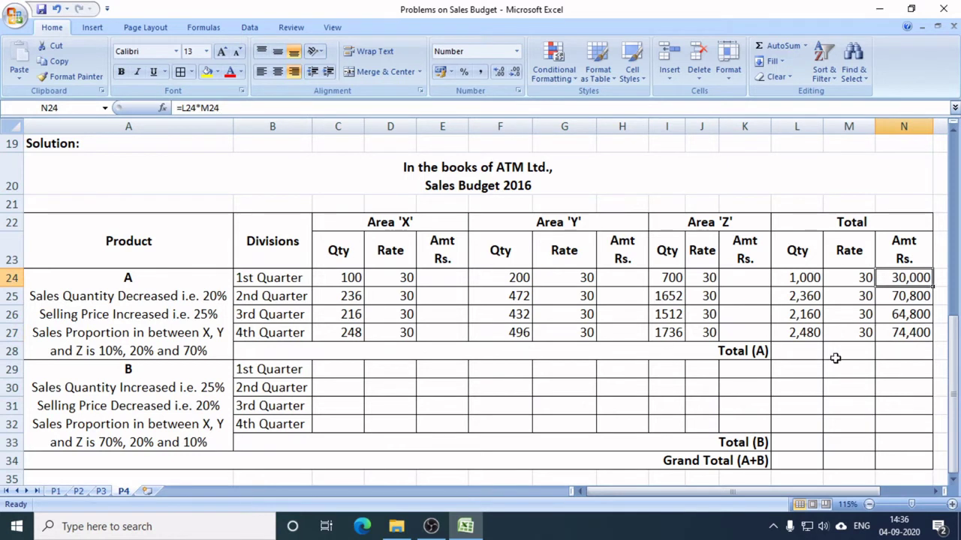
pyautogui.click(905, 337)
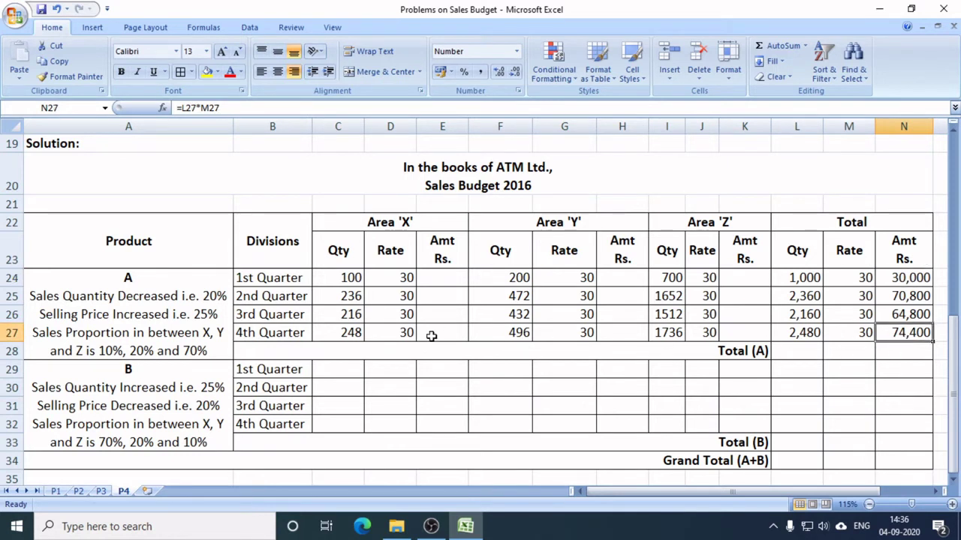
pyautogui.click(290, 338)
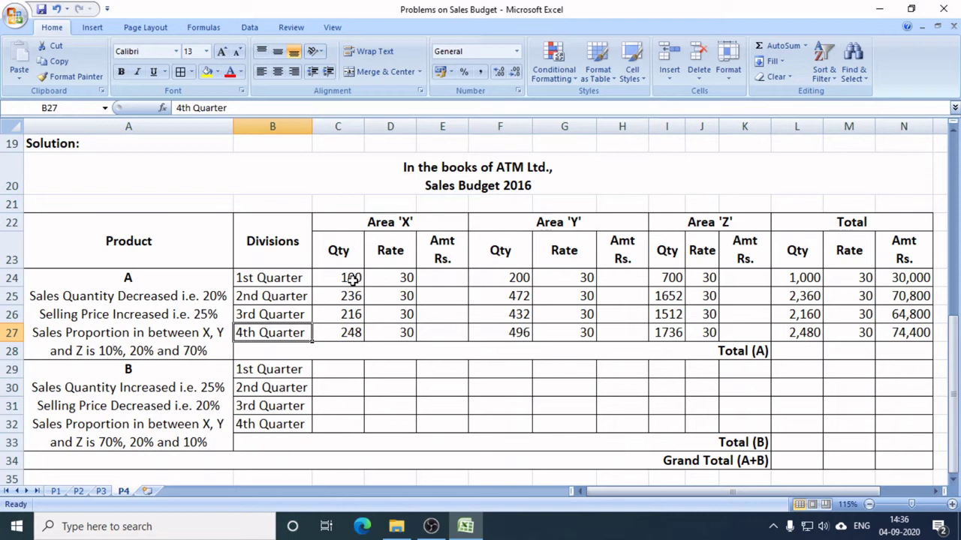
pyautogui.click(907, 279)
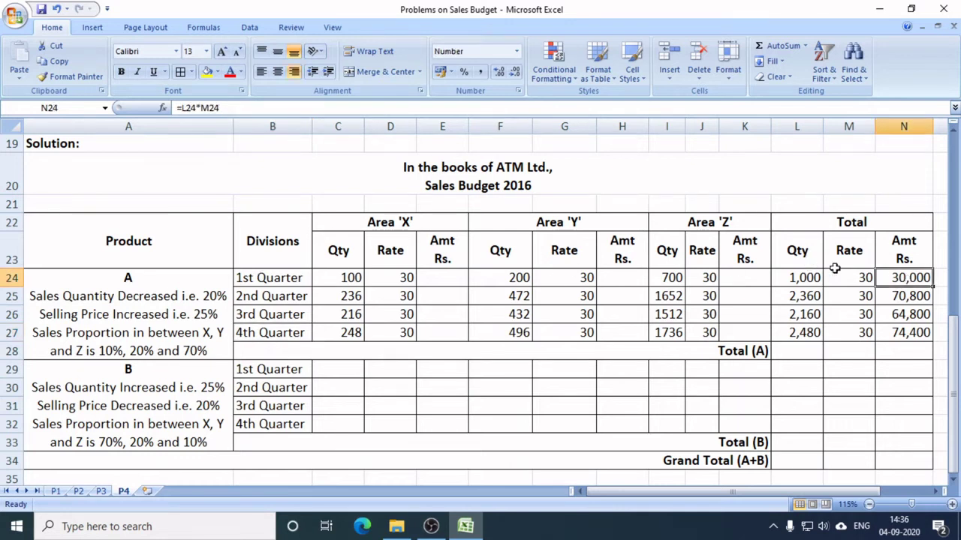
pyautogui.click(448, 281)
pyautogui.click(922, 280)
pyautogui.moveTo(347, 278); pyautogui.dragTo(448, 279)
# - Calculate Product A's first-quarter amount for Area X in E24 with =C24*D24
pyautogui.click(448, 279)
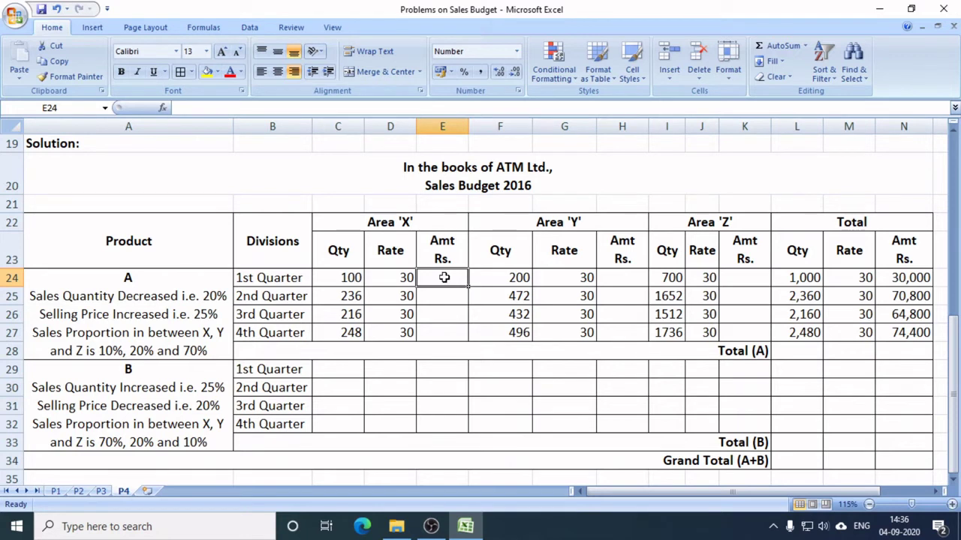
pyautogui.write('=')
pyautogui.press('Left')
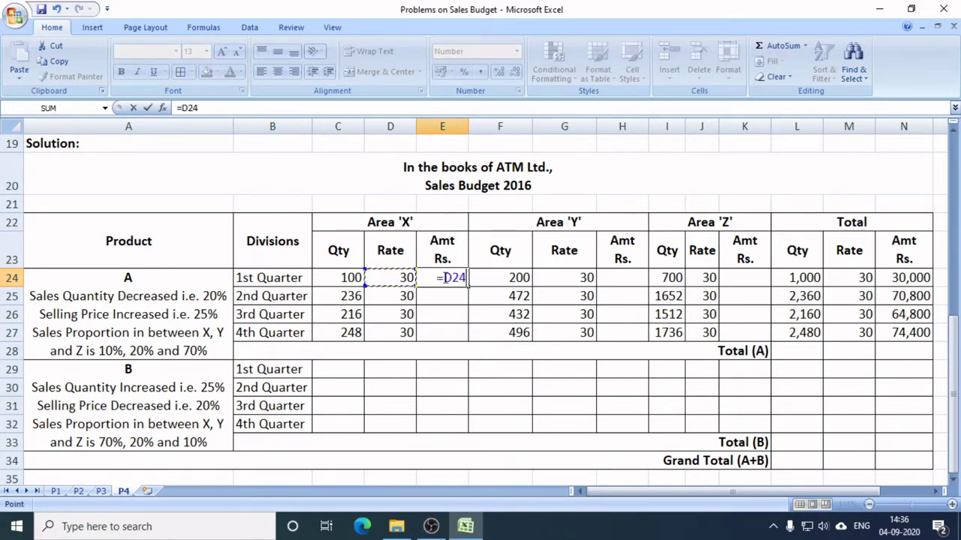
pyautogui.press('Left')
pyautogui.write('*')
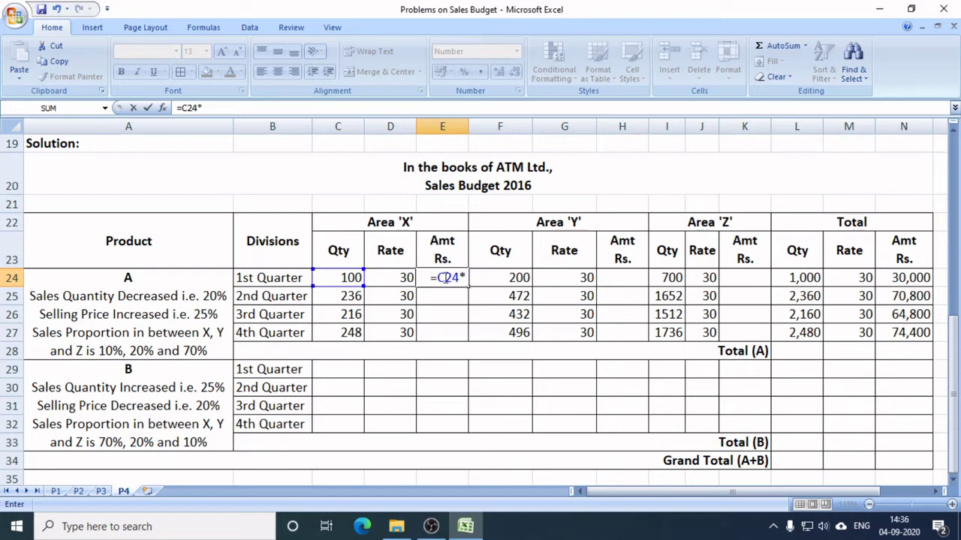
pyautogui.press('Left')
pyautogui.press('Return')
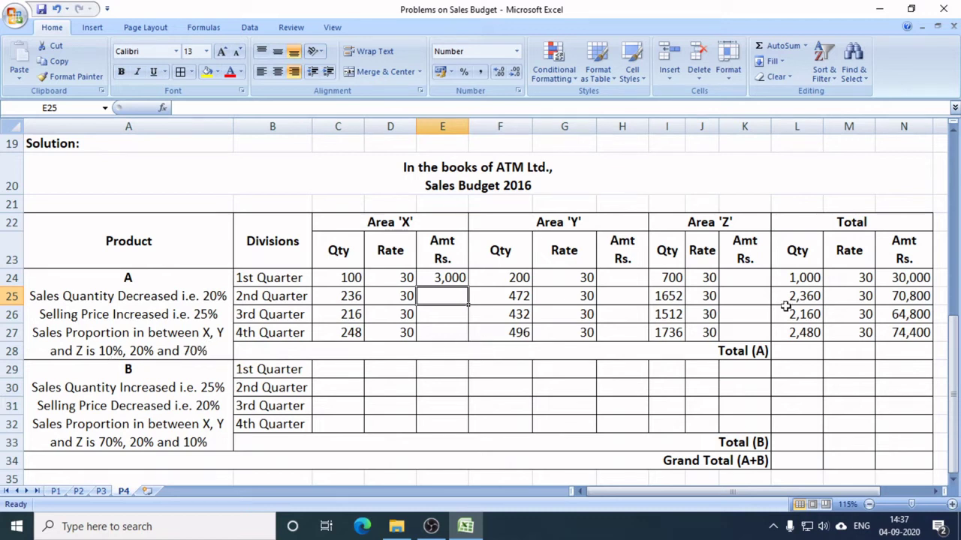
# - Fill Product A's Area X amount formula from E24 down to E27 and compare the amounts with the Total column
pyautogui.click(908, 282)
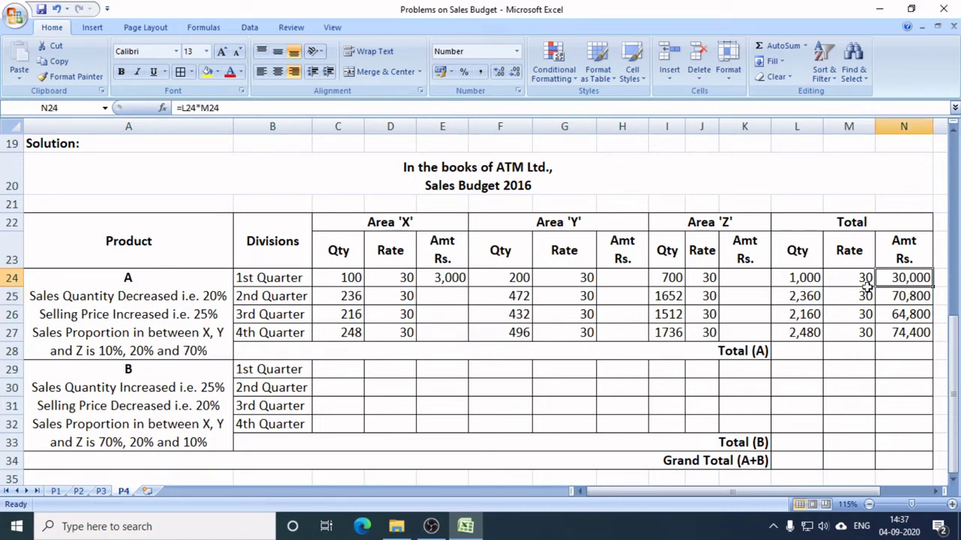
pyautogui.click(444, 276)
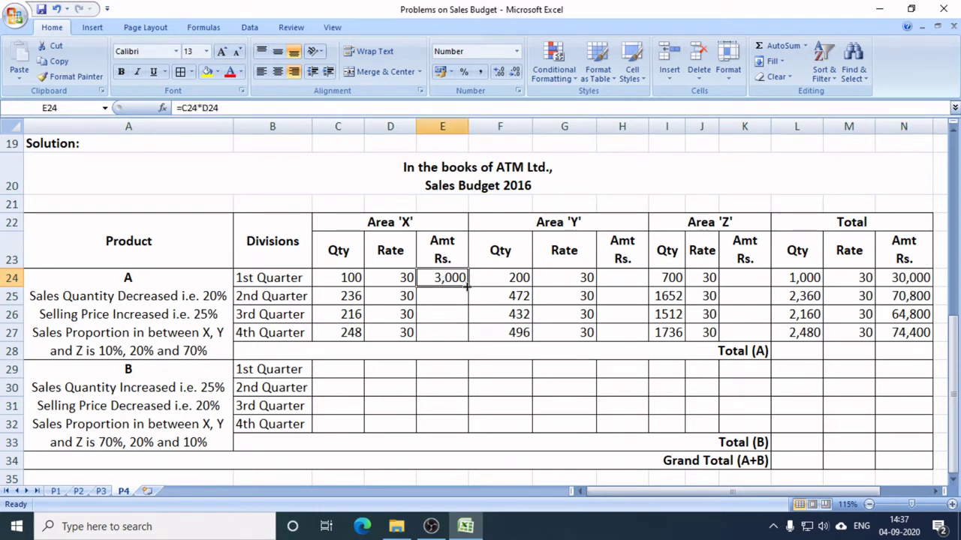
pyautogui.moveTo(466, 285); pyautogui.dragTo(465, 343)
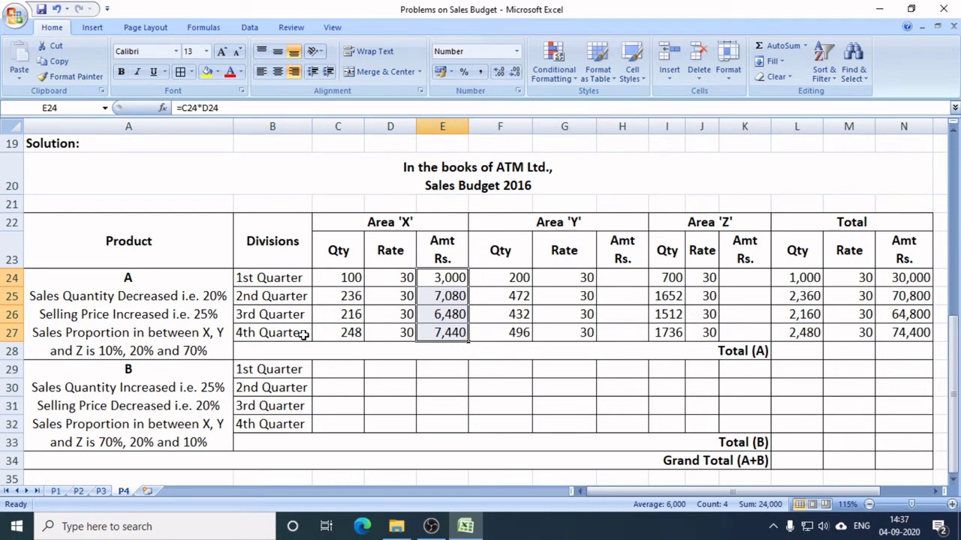
pyautogui.click(449, 277)
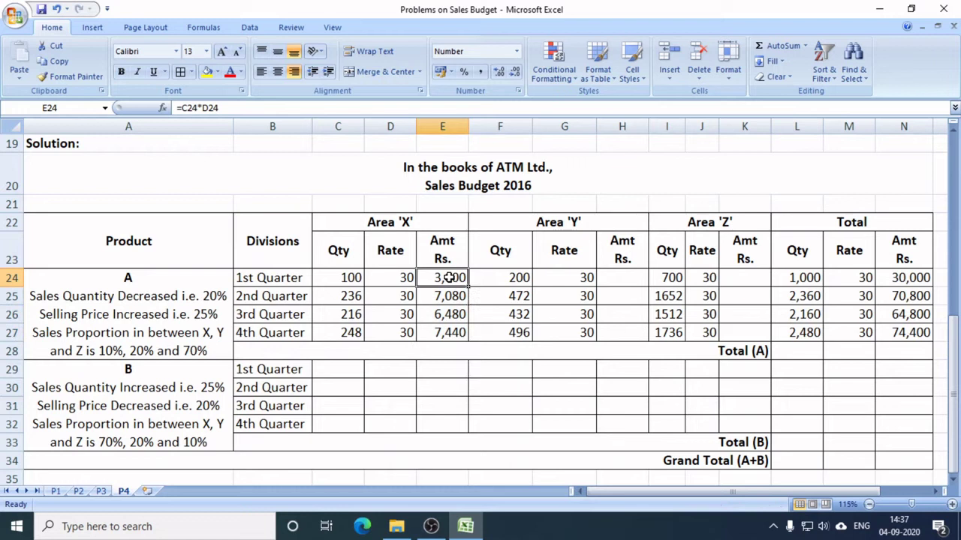
pyautogui.moveTo(449, 277); pyautogui.dragTo(449, 332)
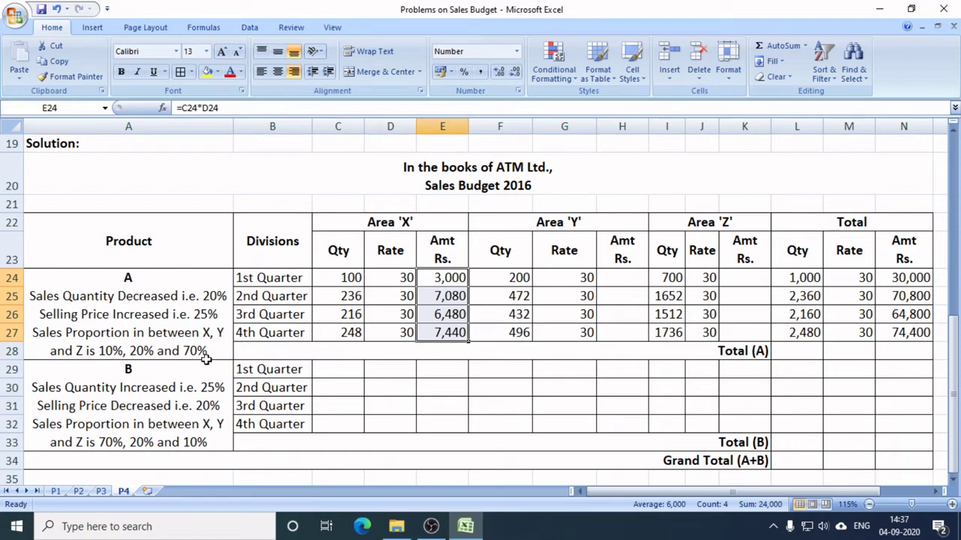
pyautogui.click(455, 337)
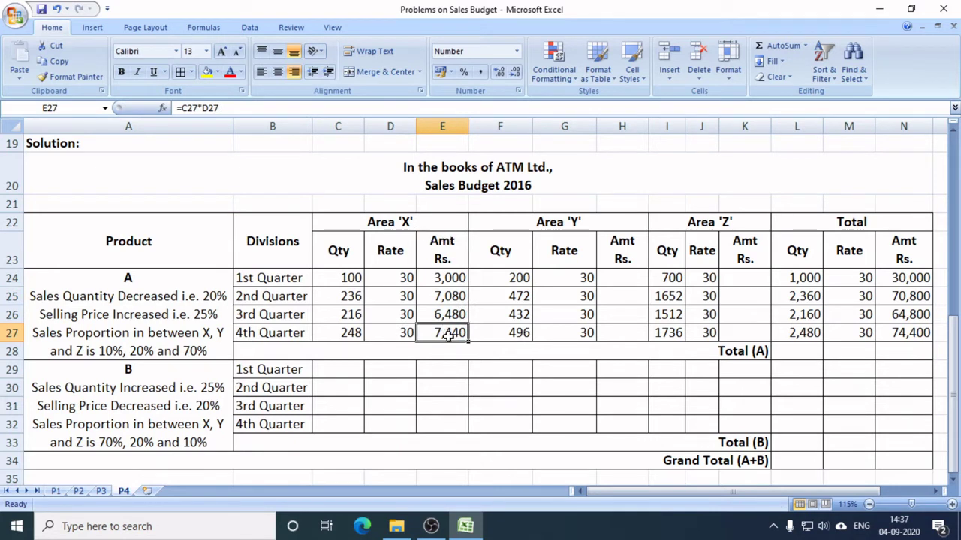
pyautogui.click(915, 334)
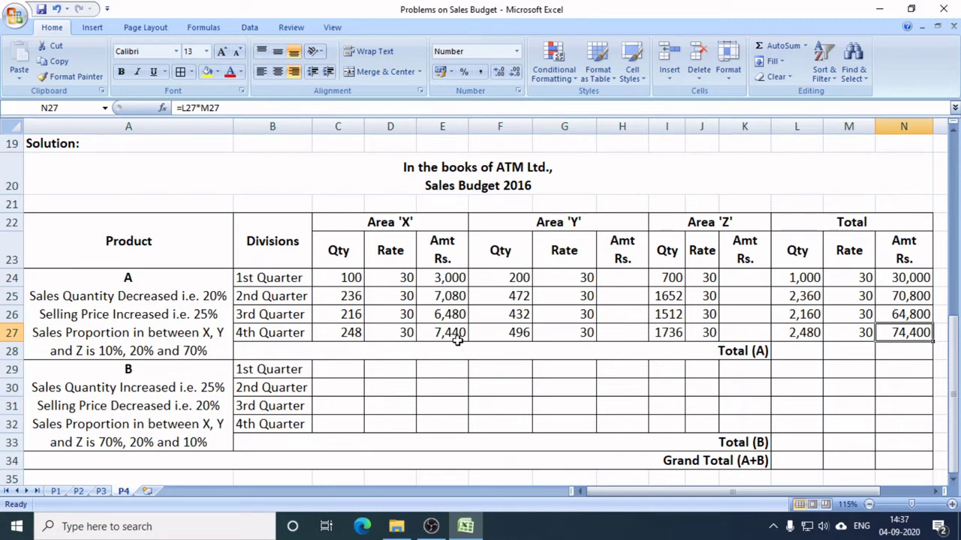
pyautogui.click(408, 225)
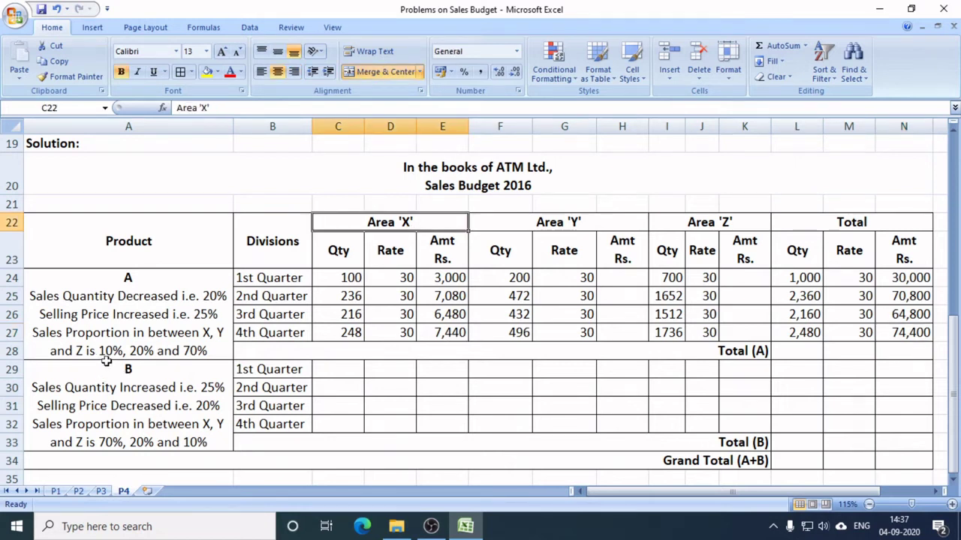
# - Calculate Product A's Area Y amounts with =F24*G24 in H24, filled down to H27
pyautogui.click(621, 278)
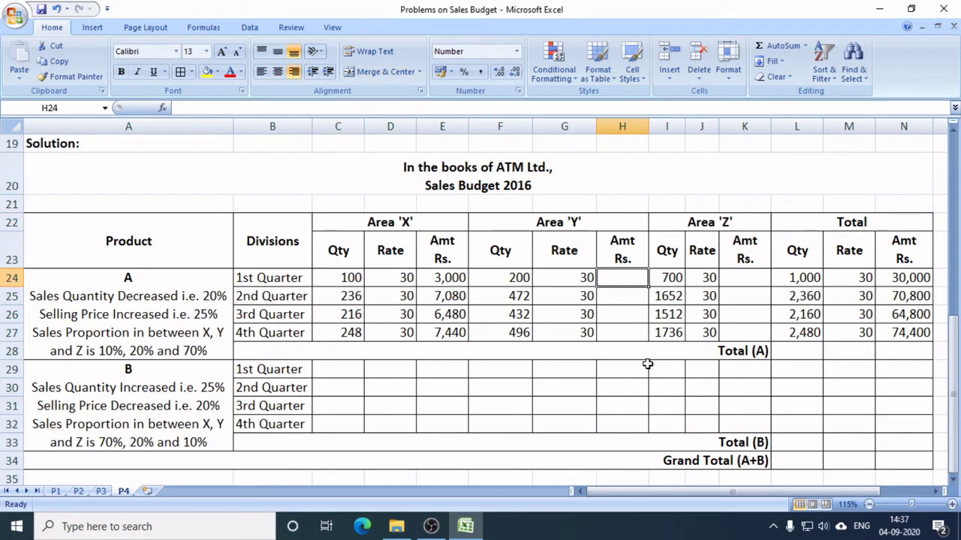
pyautogui.write('=')
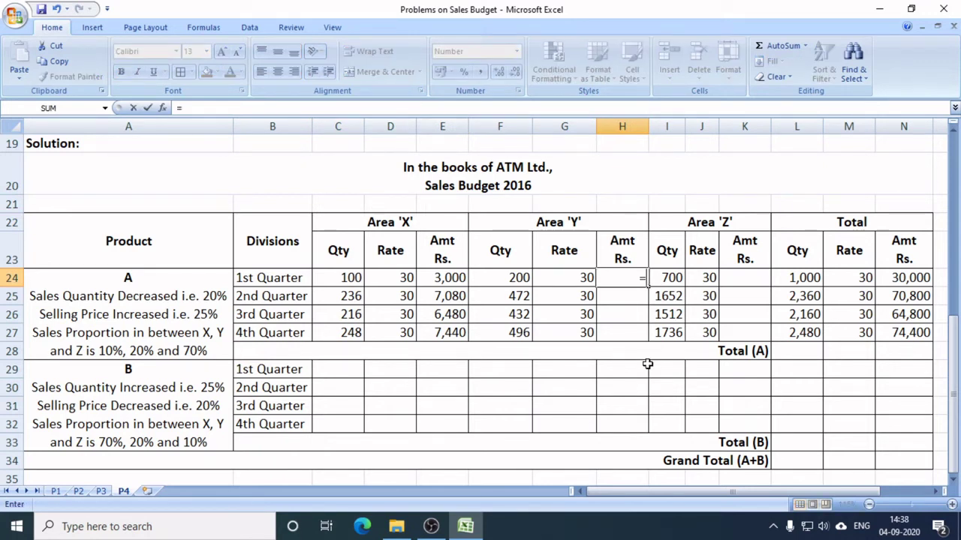
pyautogui.press('Left')
pyautogui.press('Left')
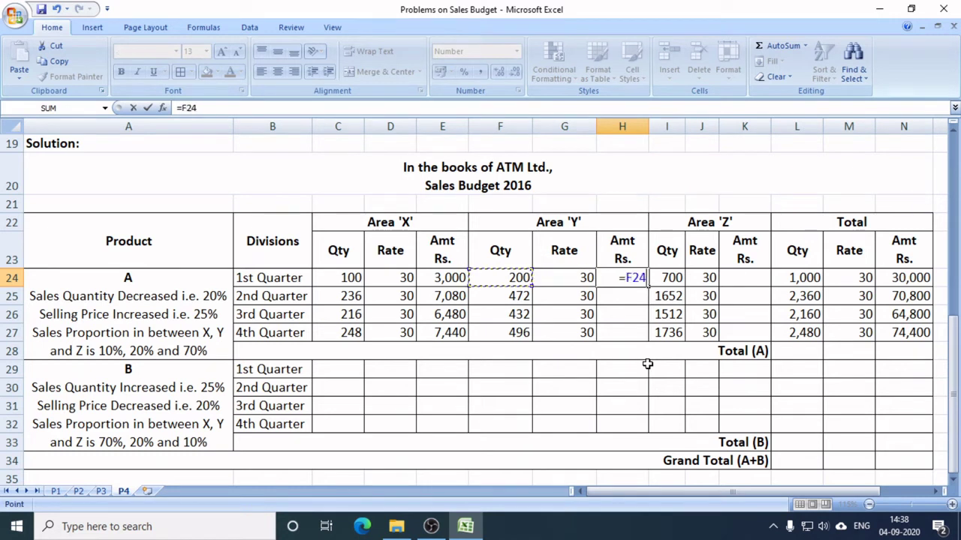
pyautogui.write('*')
pyautogui.press('Left')
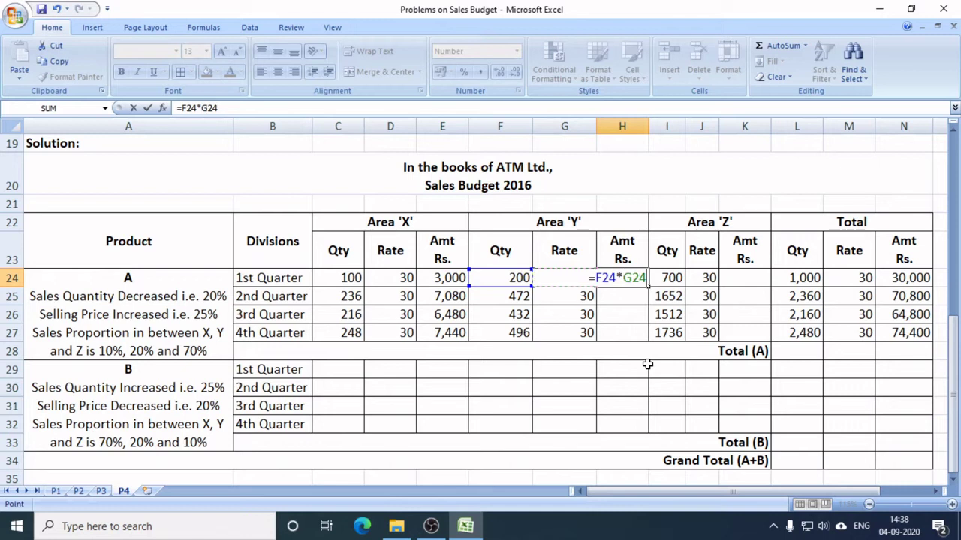
pyautogui.press('Return')
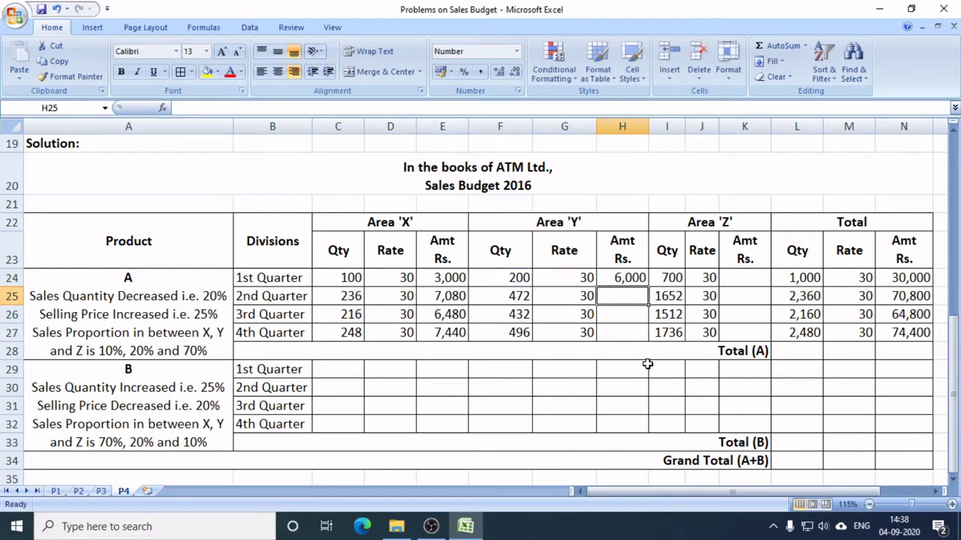
pyautogui.click(629, 282)
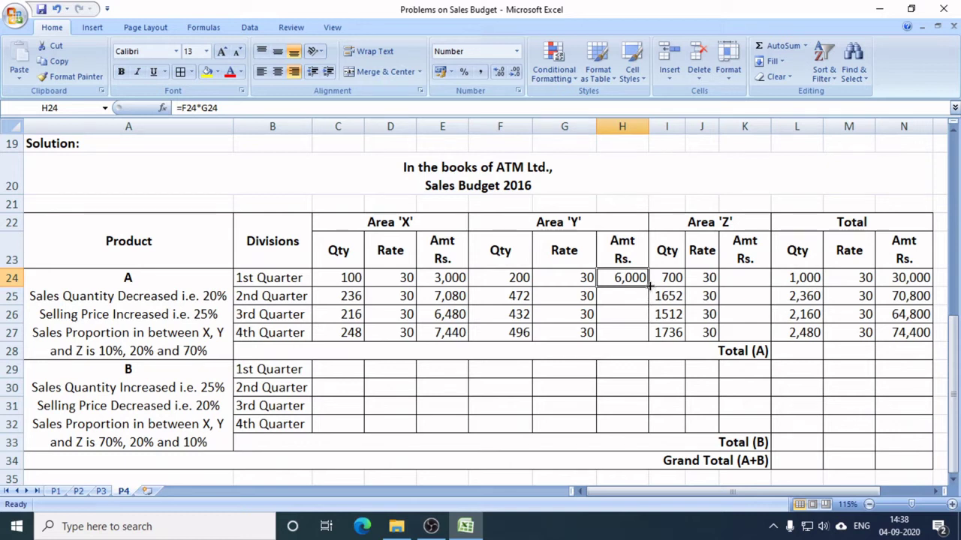
pyautogui.moveTo(649, 284); pyautogui.dragTo(638, 335)
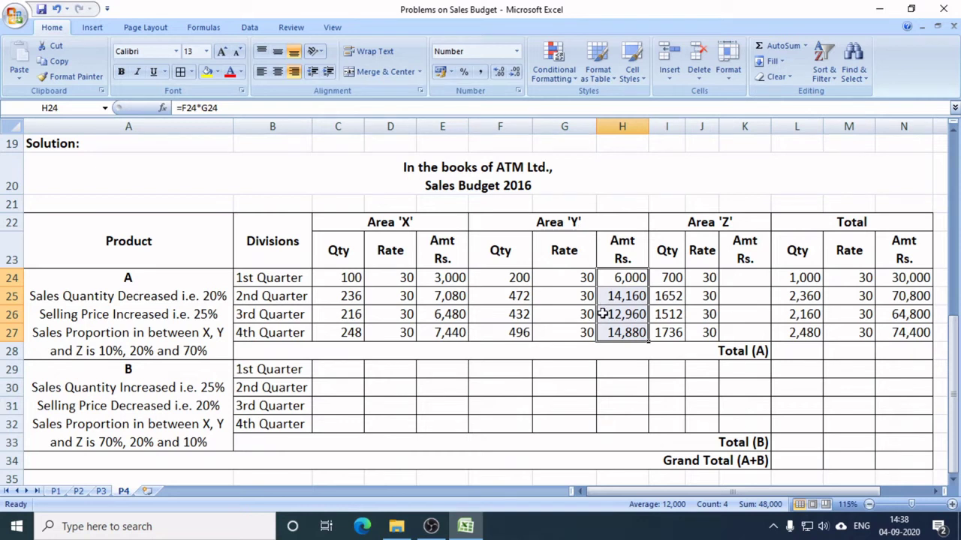
# - Calculate Product A's first-quarter amount for Area Z in K24 with =I24*J24
pyautogui.click(751, 279)
pyautogui.write('=')
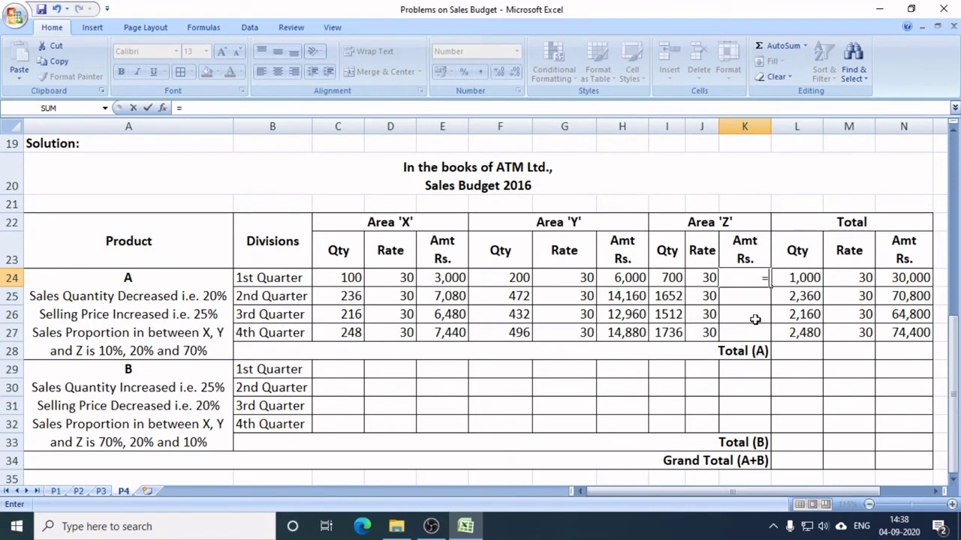
pyautogui.press('Left')
pyautogui.press('Left')
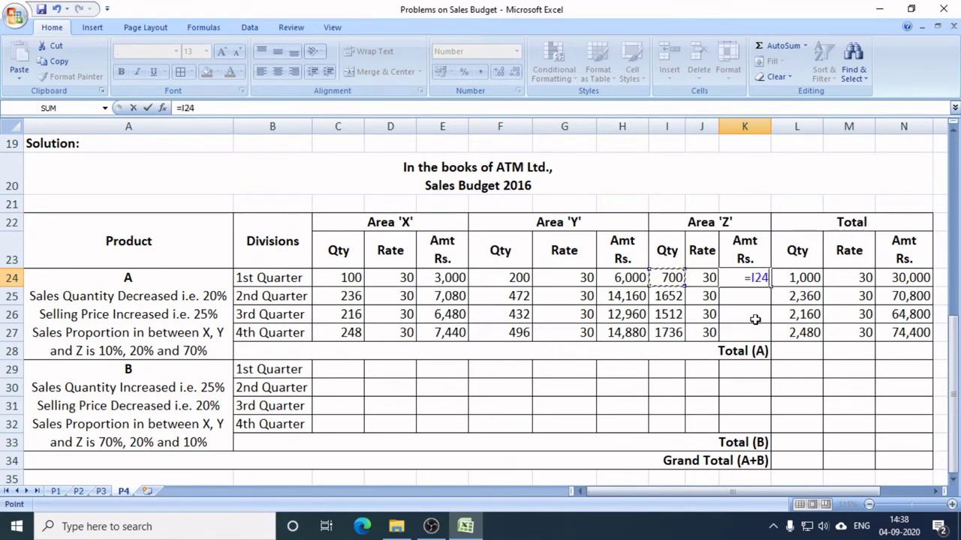
pyautogui.write('*')
pyautogui.press('Left')
pyautogui.press('Return')
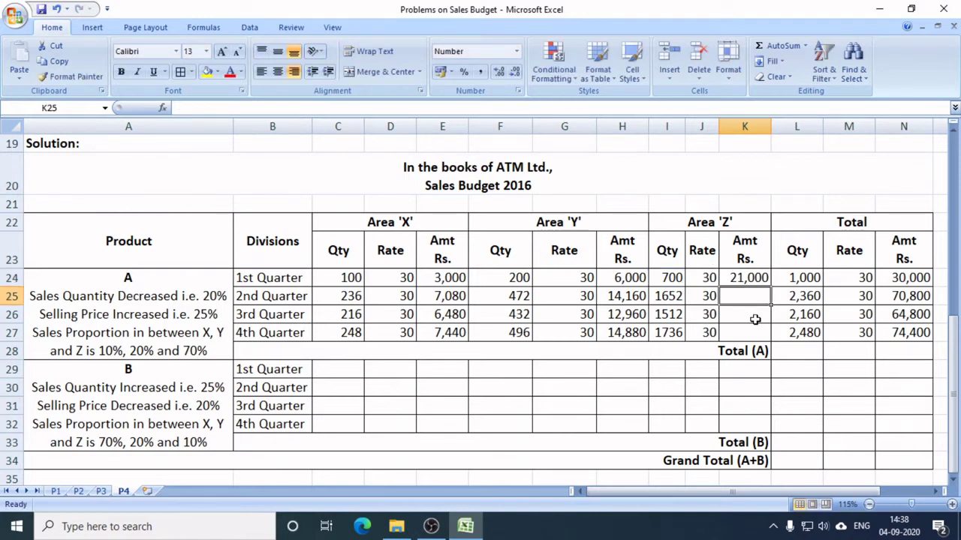
# - Check the first-quarter Area Z amount against the total, and fill its formula from K24 down to K27
pyautogui.click(754, 280)
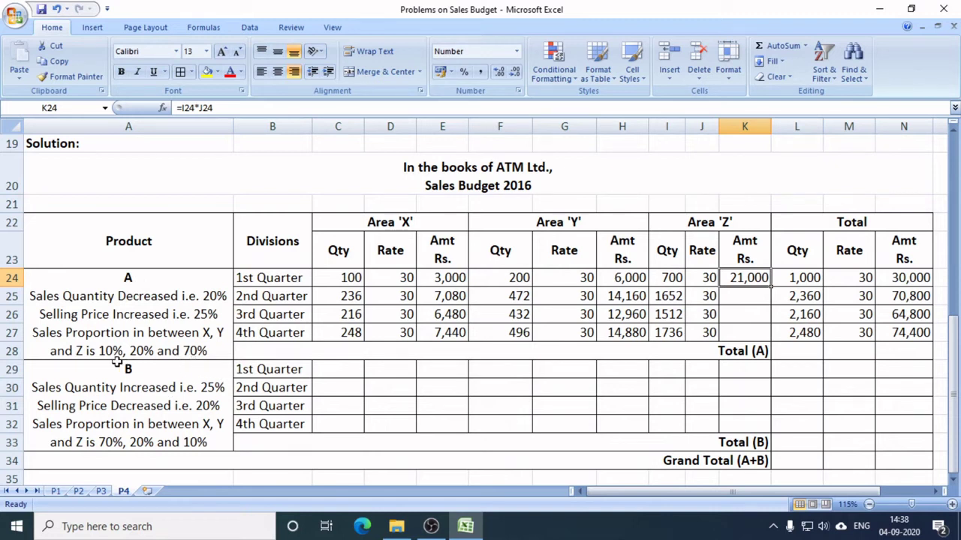
pyautogui.click(905, 279)
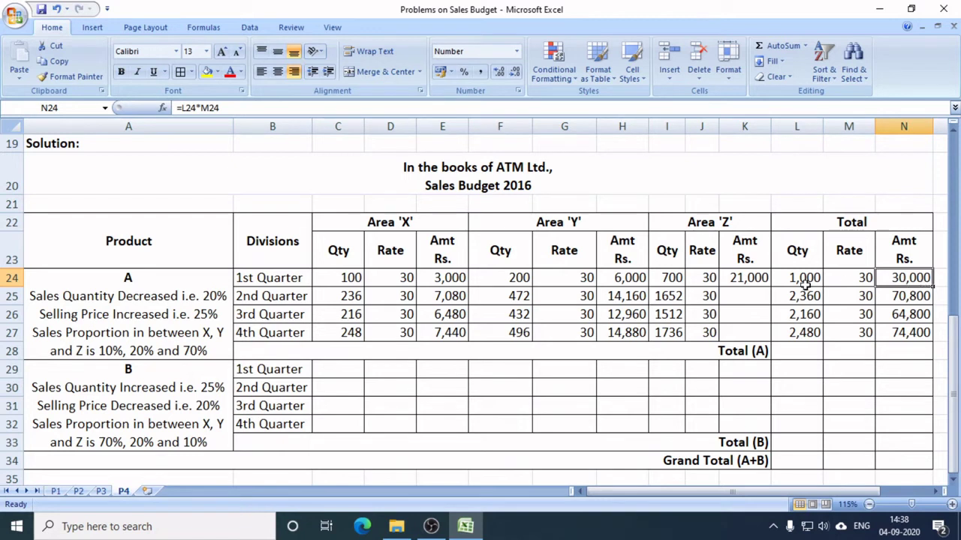
pyautogui.click(750, 279)
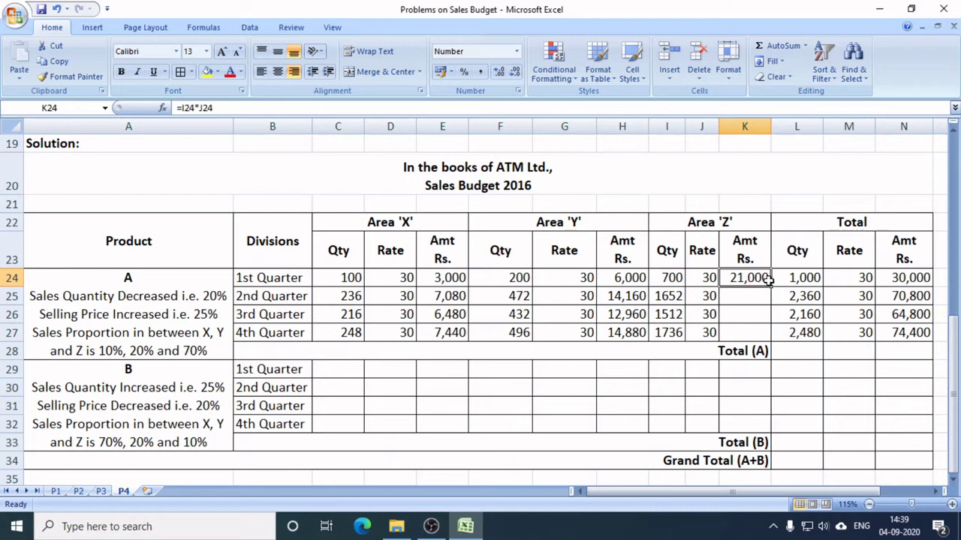
pyautogui.moveTo(773, 287); pyautogui.dragTo(764, 341)
pyautogui.click(739, 299)
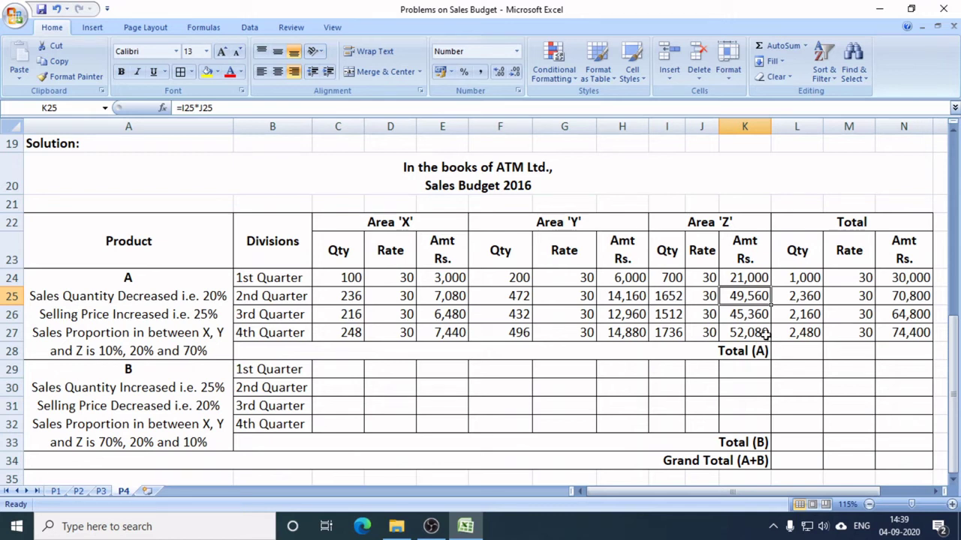
# - Examine Product A's quarterly quantities for Areas X, Y and Z alongside the Total quantity column
pyautogui.click(799, 354)
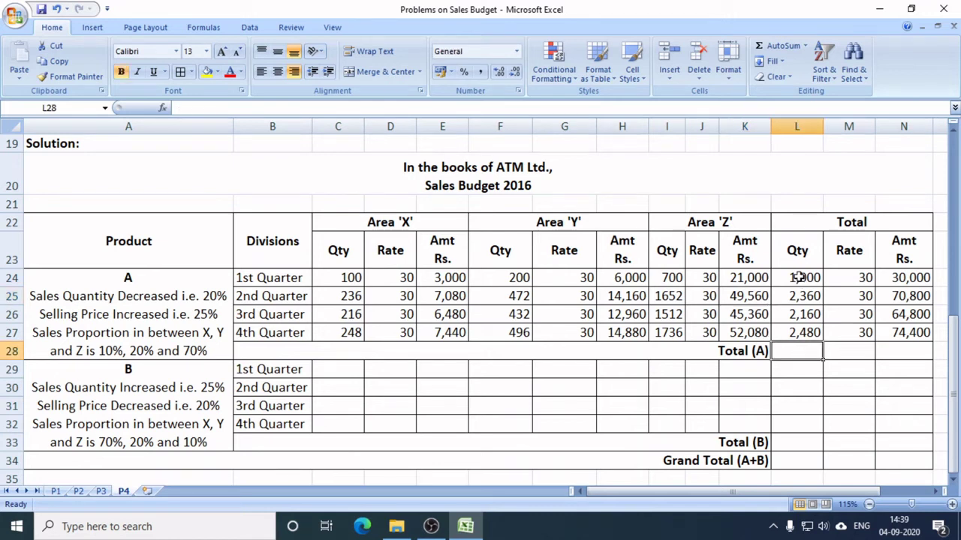
pyautogui.moveTo(797, 278); pyautogui.dragTo(797, 330)
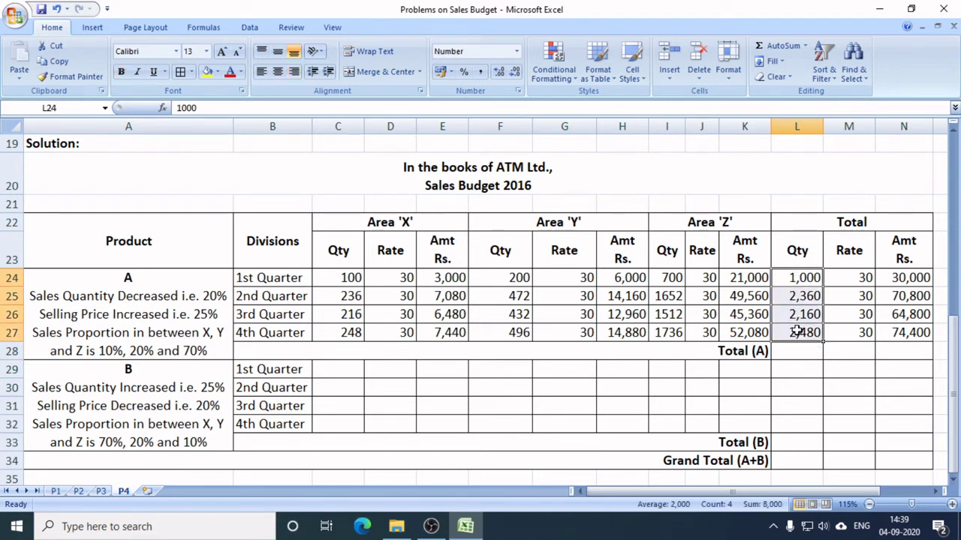
pyautogui.moveTo(802, 279); pyautogui.dragTo(807, 330)
pyautogui.click(348, 278)
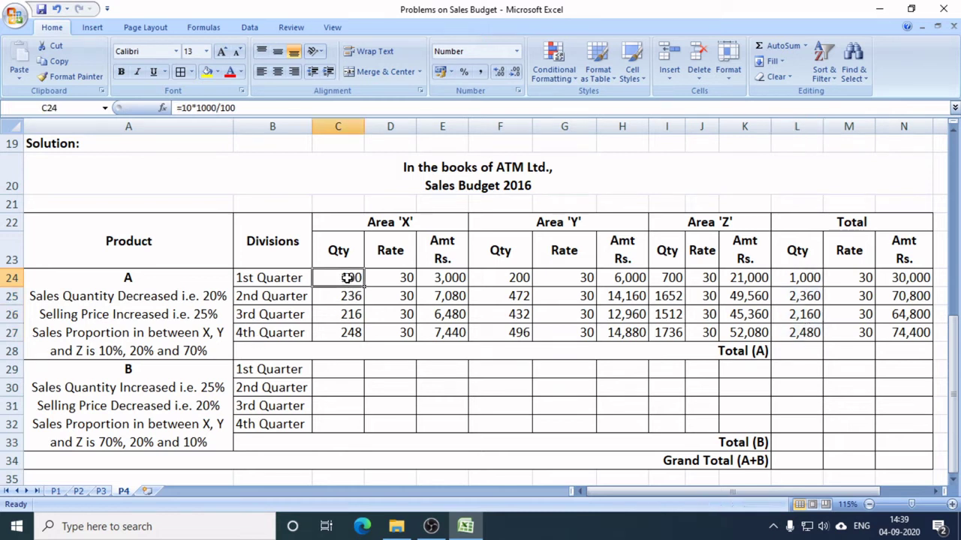
pyautogui.moveTo(349, 278); pyautogui.dragTo(343, 325)
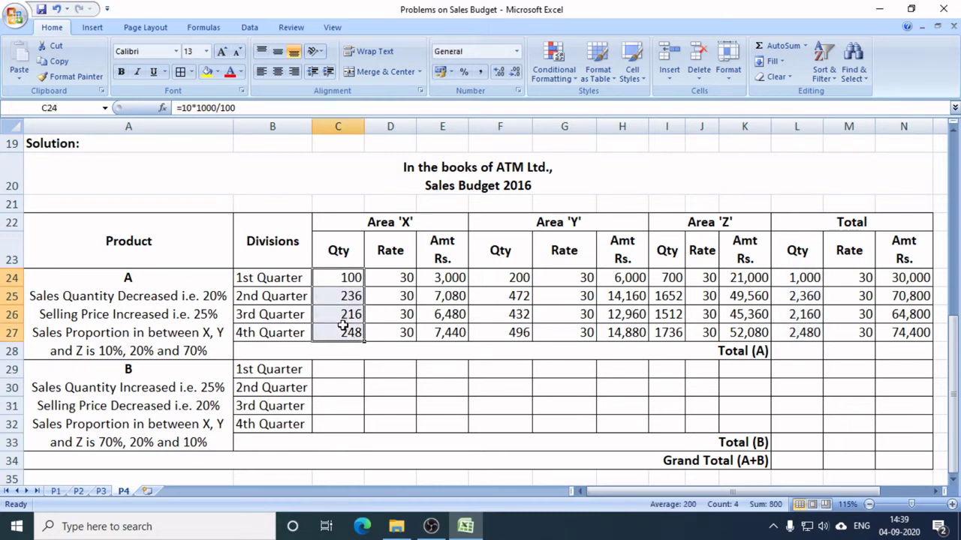
pyautogui.moveTo(515, 278); pyautogui.dragTo(510, 330)
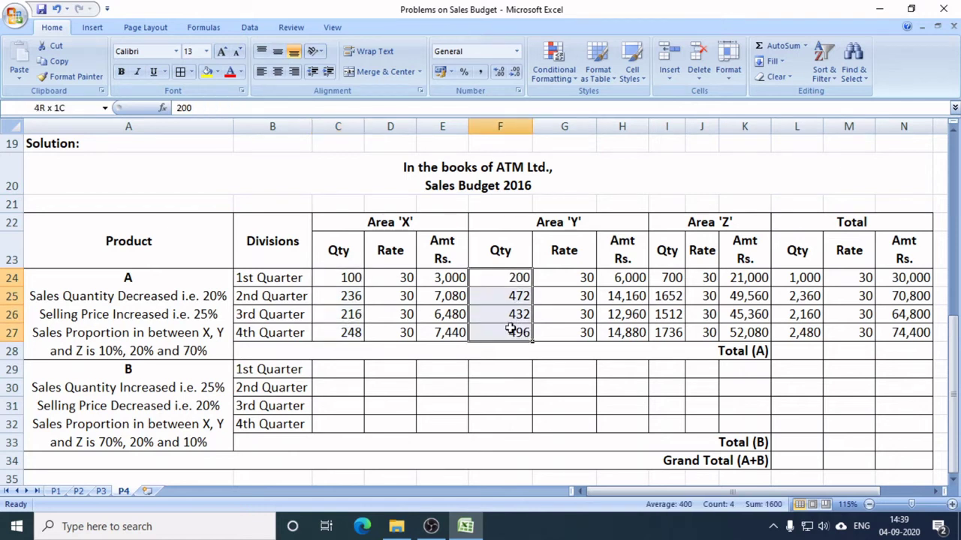
pyautogui.moveTo(668, 278); pyautogui.dragTo(671, 330)
pyautogui.click(799, 279)
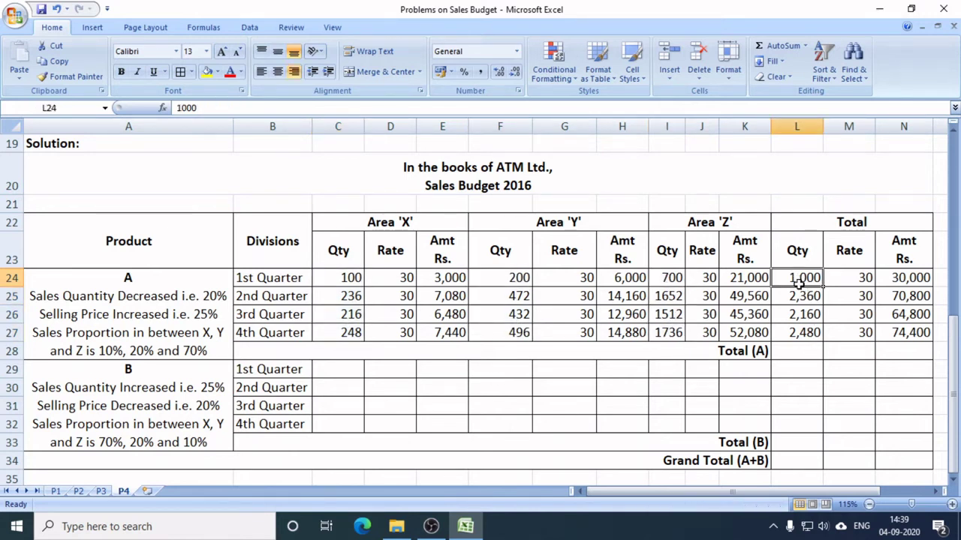
pyautogui.moveTo(800, 280); pyautogui.dragTo(798, 330)
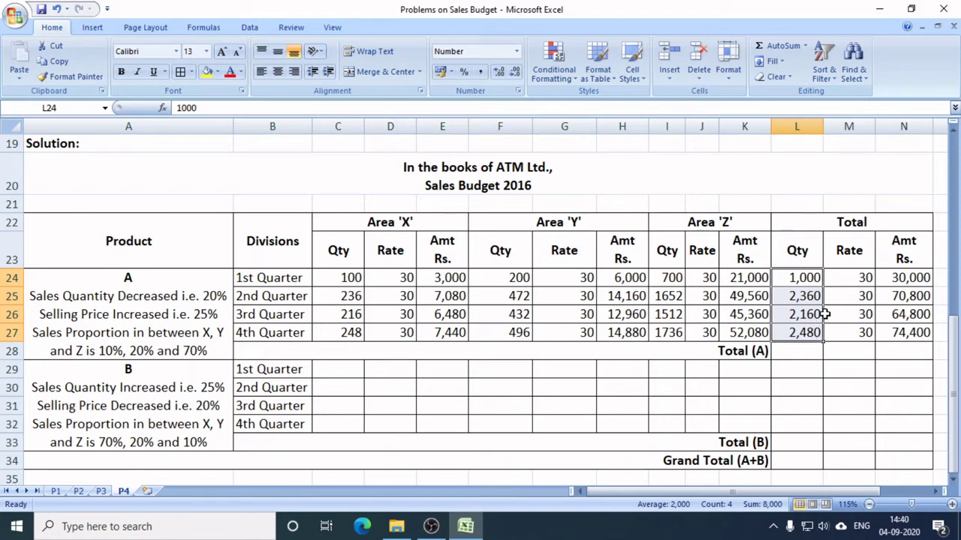
# - Sum Product A's total quantities in L24:L27 into L28 and fill the rate from M27 down to M28
pyautogui.click(805, 278)
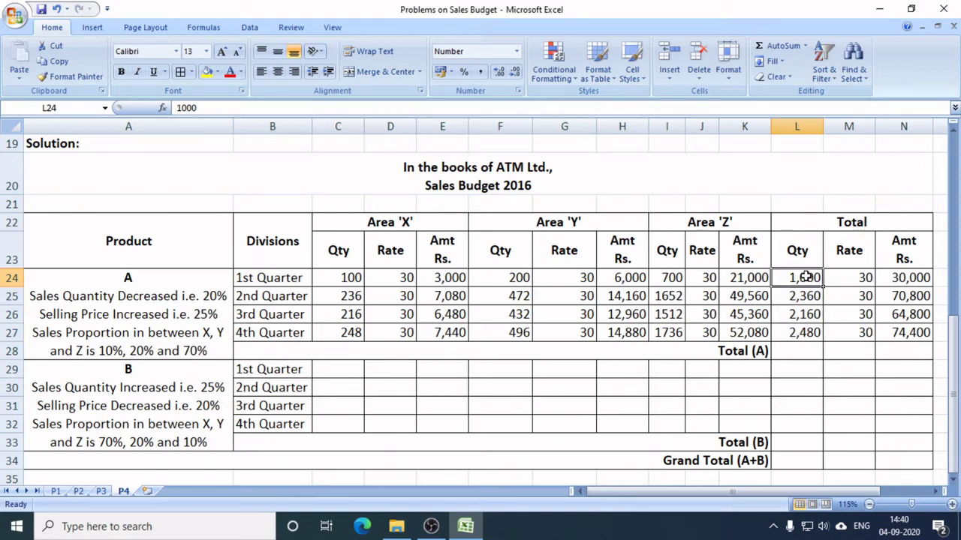
pyautogui.moveTo(805, 278); pyautogui.dragTo(804, 333)
pyautogui.click(784, 47)
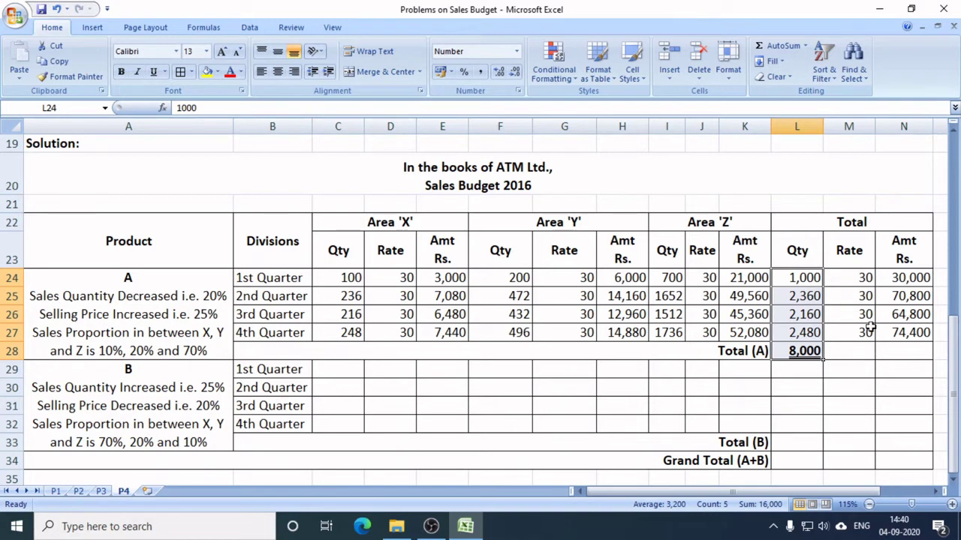
pyautogui.click(867, 334)
pyautogui.moveTo(875, 344); pyautogui.dragTo(875, 360)
# - Calculate the Total (A) amount in N28 with =L28*M28 and check it against the sum of N24:N27
pyautogui.click(924, 351)
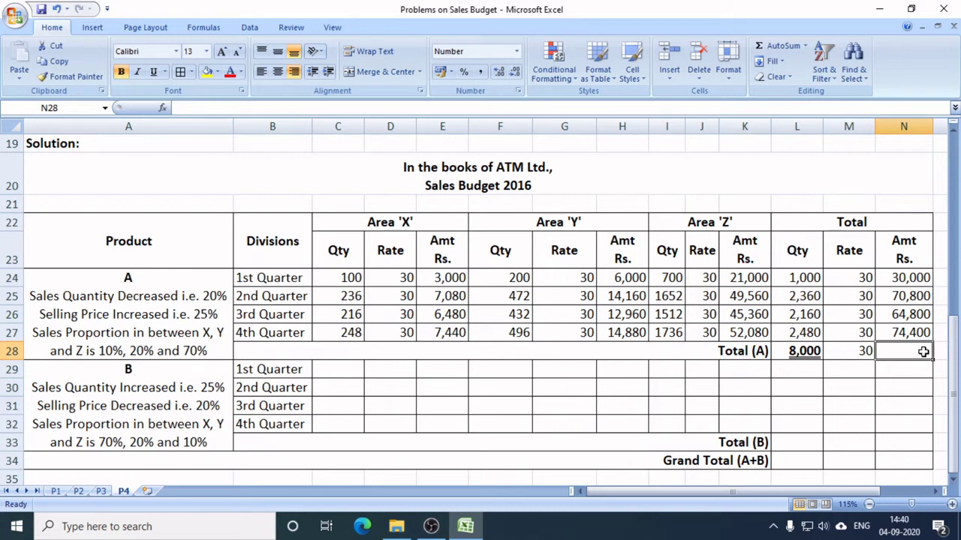
pyautogui.press('Left')
pyautogui.press('Left')
pyautogui.press('Right')
pyautogui.press('Right')
pyautogui.write('=')
pyautogui.press('Left')
pyautogui.press('Left')
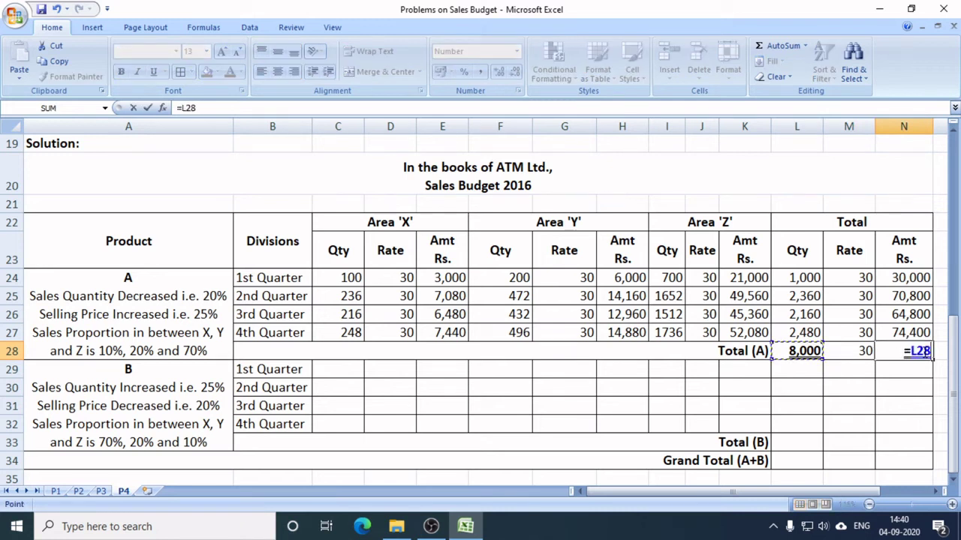
pyautogui.write('*')
pyautogui.press('Left')
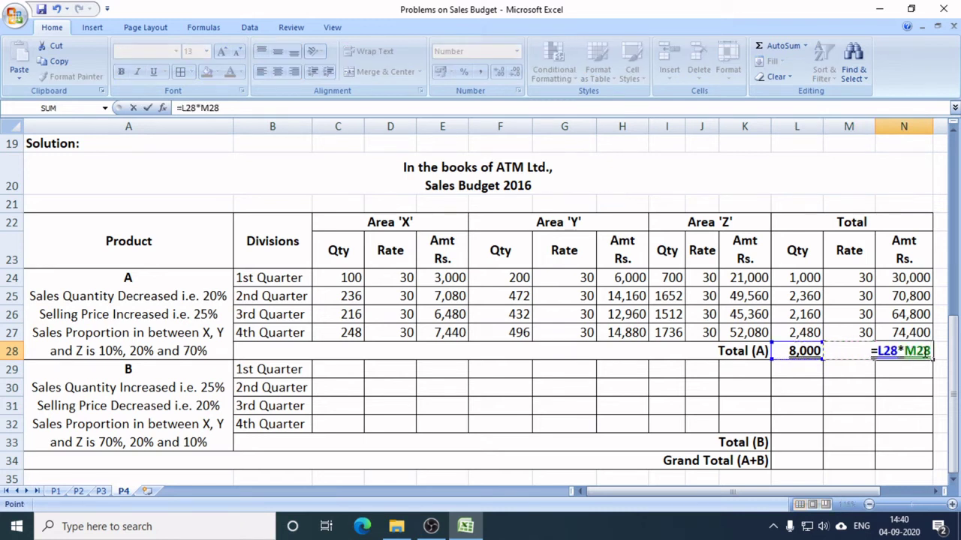
pyautogui.press('Return')
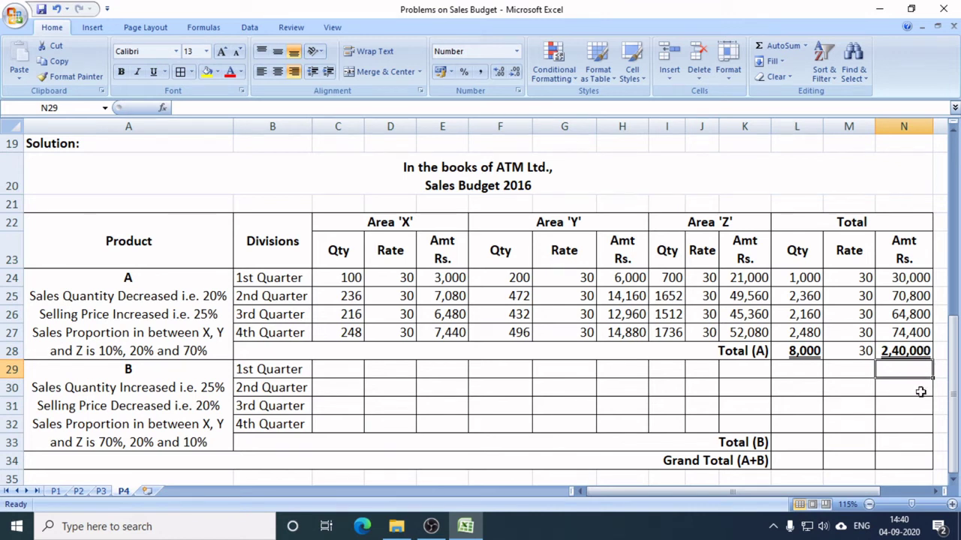
pyautogui.click(909, 278)
pyautogui.moveTo(910, 277); pyautogui.dragTo(911, 333)
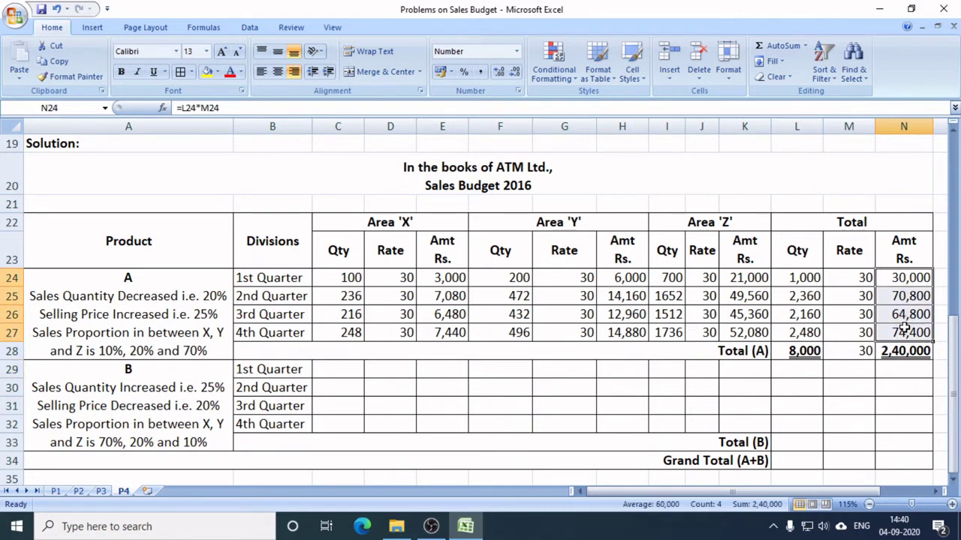
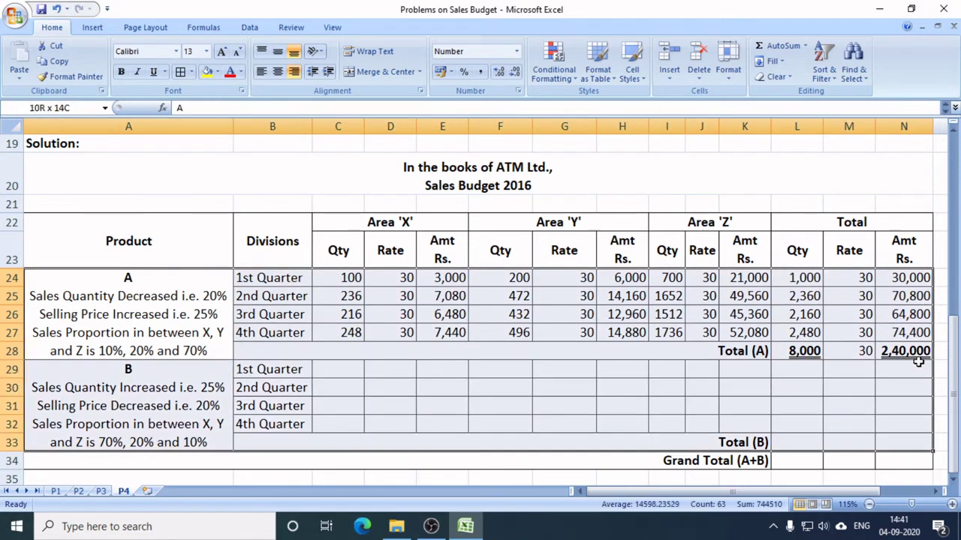
# - Copy Product B's 2015 quarterly sales units from G3:G6 over the 2015 figures in the working table at K5:K8
pyautogui.scroll(6, 759, 369)
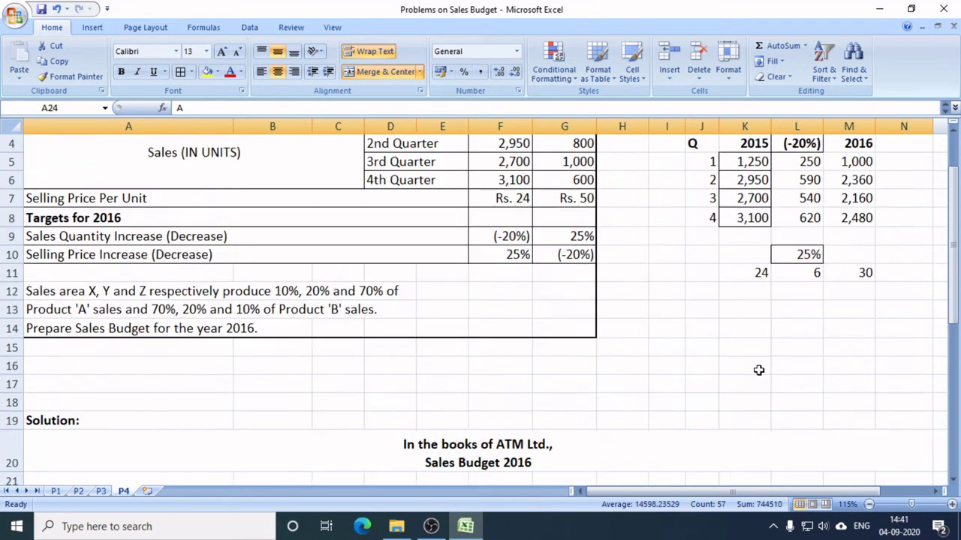
pyautogui.moveTo(581, 199); pyautogui.dragTo(584, 248)
pyautogui.hotkey('ctrl', 'c')
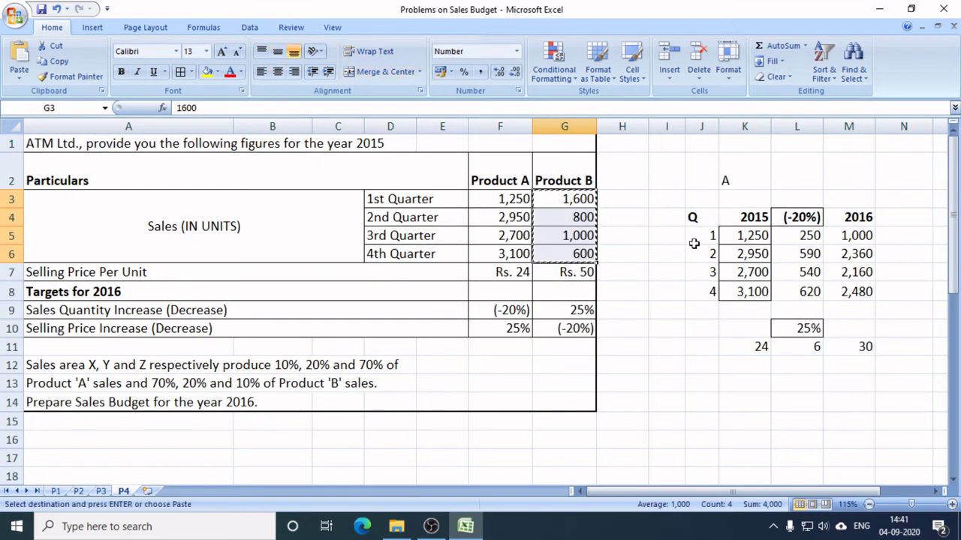
pyautogui.click(744, 236)
pyautogui.hotkey('ctrl', 'v')
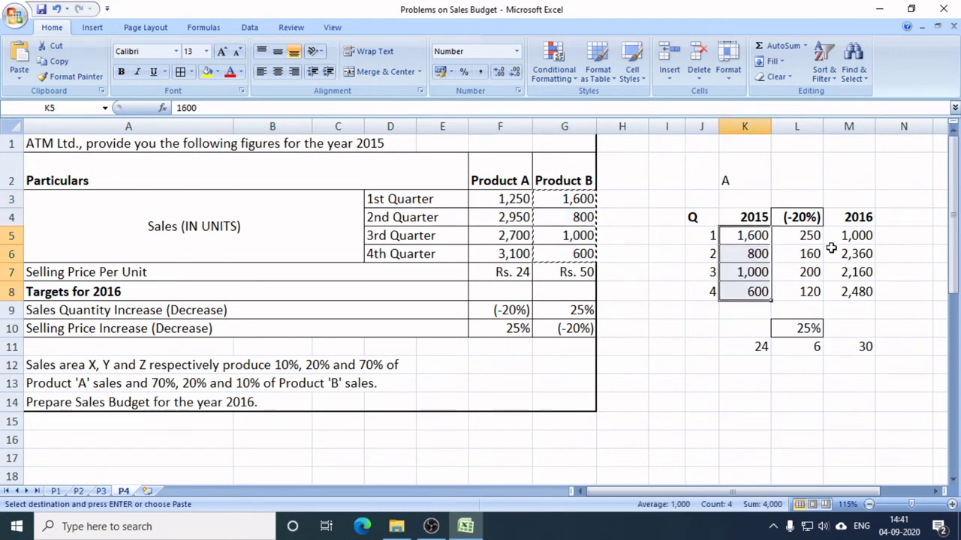
# - Copy Product B's 25% quantity increase from G9 into L4 and clear the old Product A figures in L5:M8
pyautogui.click(582, 307)
pyautogui.hotkey('ctrl', 'c')
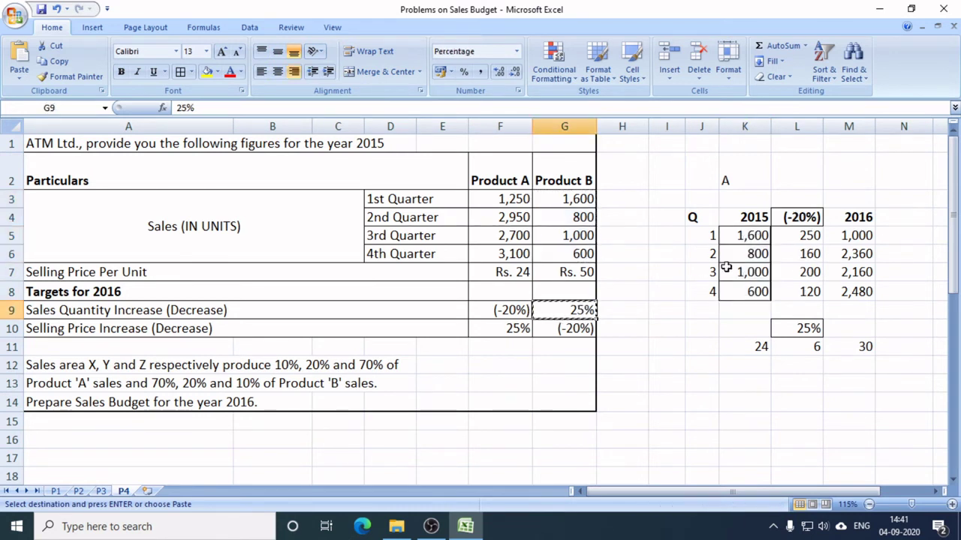
pyautogui.click(798, 218)
pyautogui.hotkey('ctrl', 'v')
pyautogui.moveTo(807, 239); pyautogui.dragTo(867, 289)
pyautogui.press('Delete')
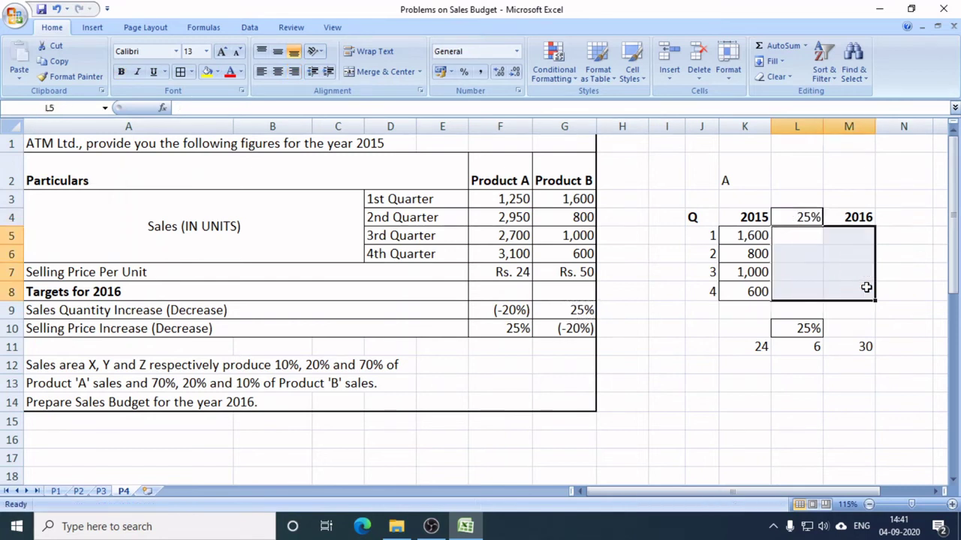
pyautogui.click(911, 296)
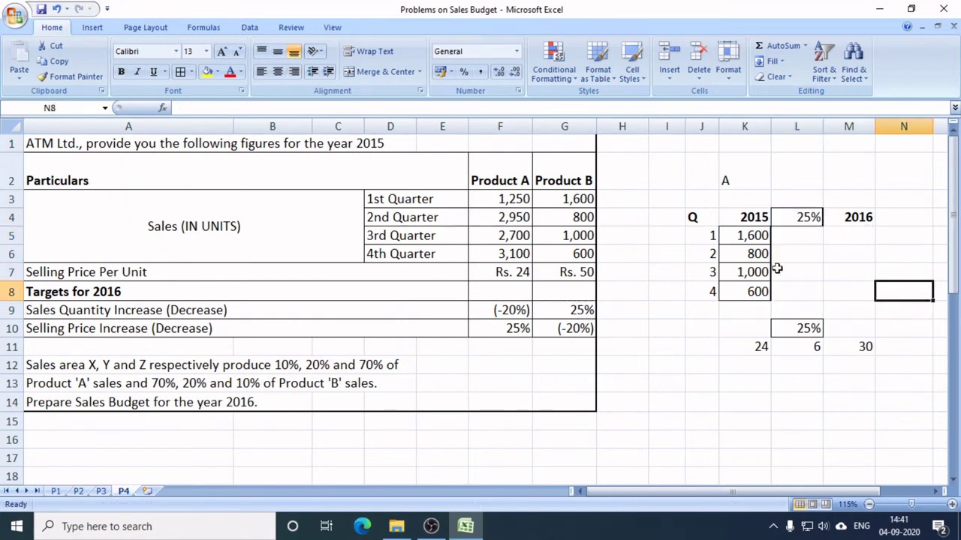
# - Review Product B's first-quarter units and quantity target, and relabel the working table in K2 as B
pyautogui.click(573, 203)
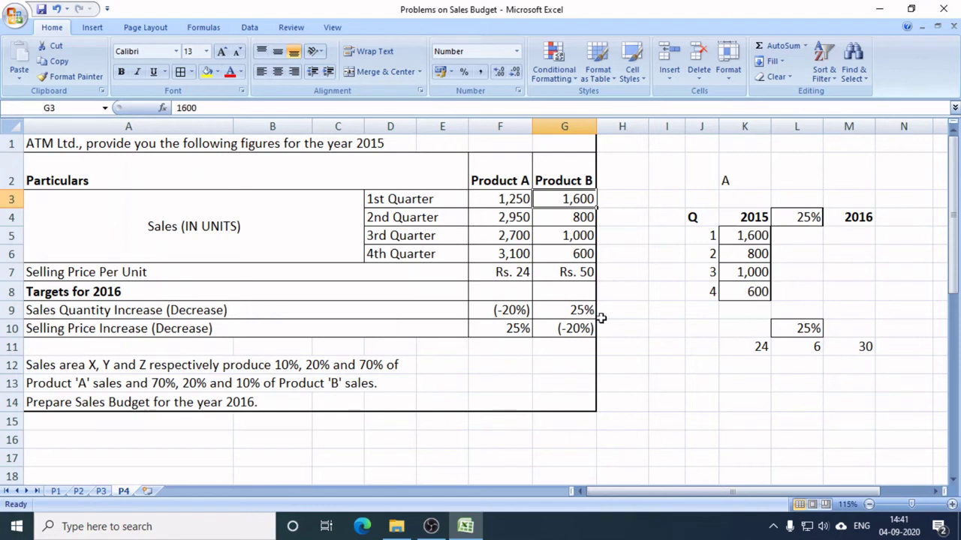
pyautogui.click(555, 310)
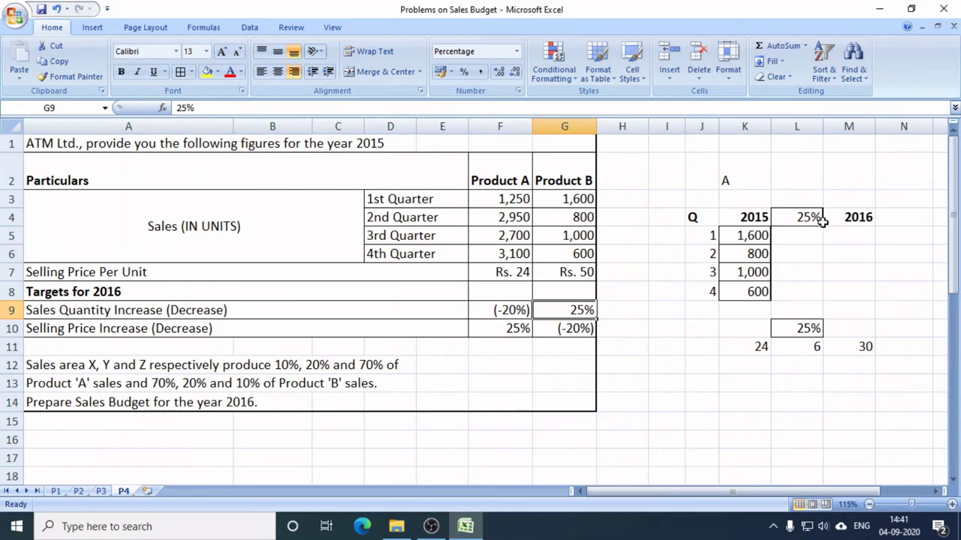
pyautogui.click(803, 237)
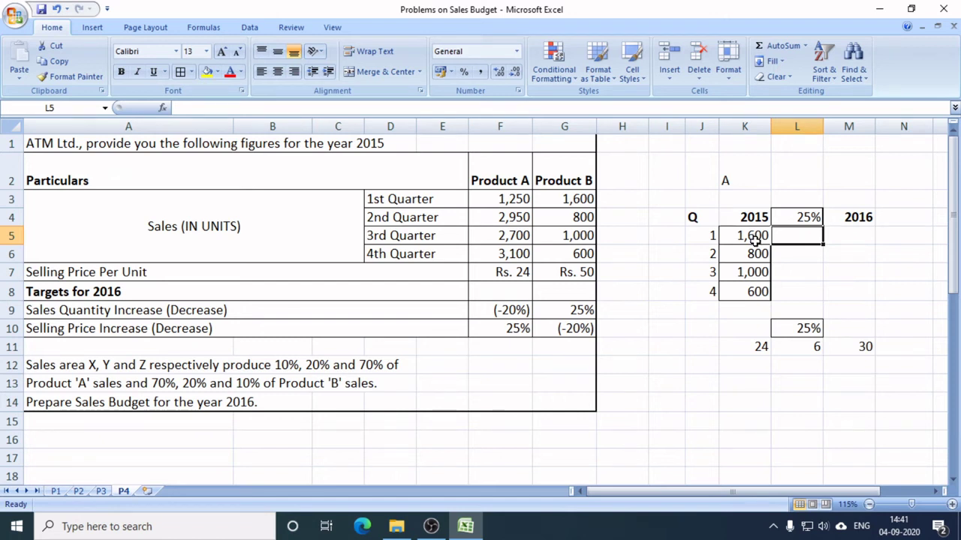
pyautogui.click(868, 235)
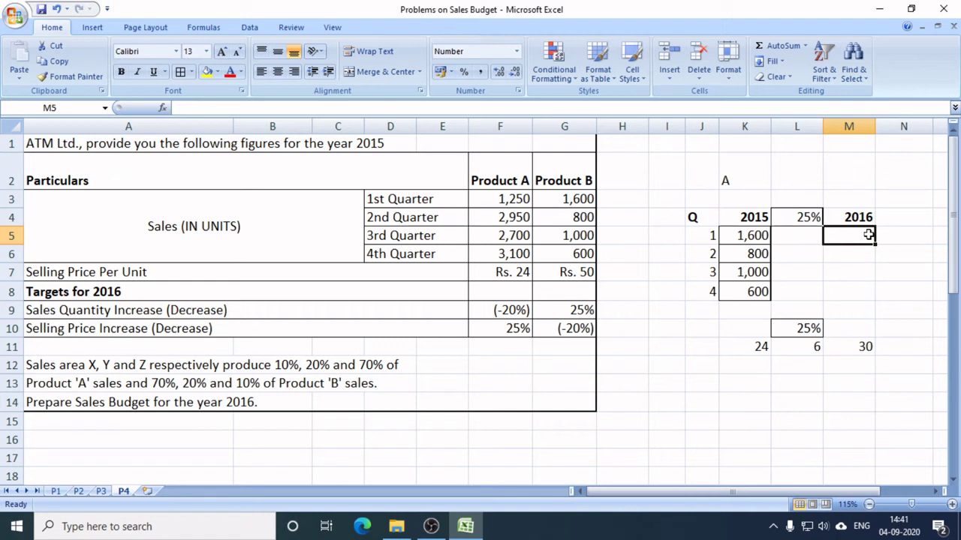
pyautogui.click(744, 175)
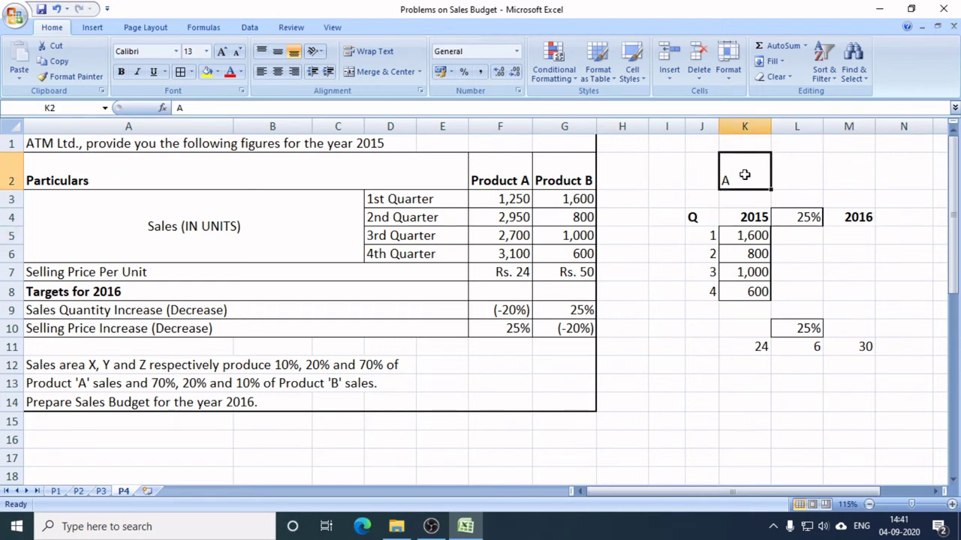
pyautogui.write('B')
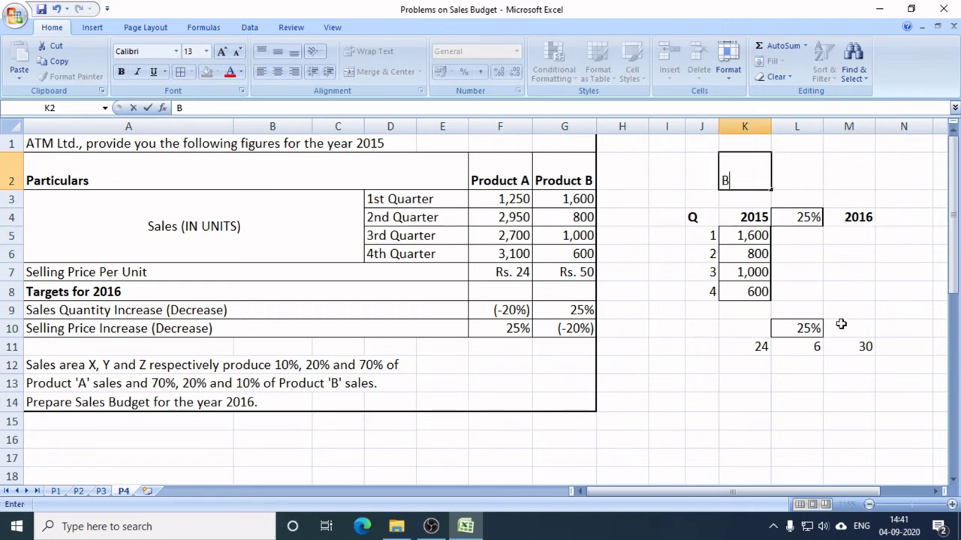
# - Calculate Product B's first-quarter quantity increase in L5 with =25*1600/100
pyautogui.click(812, 234)
pyautogui.write('=')
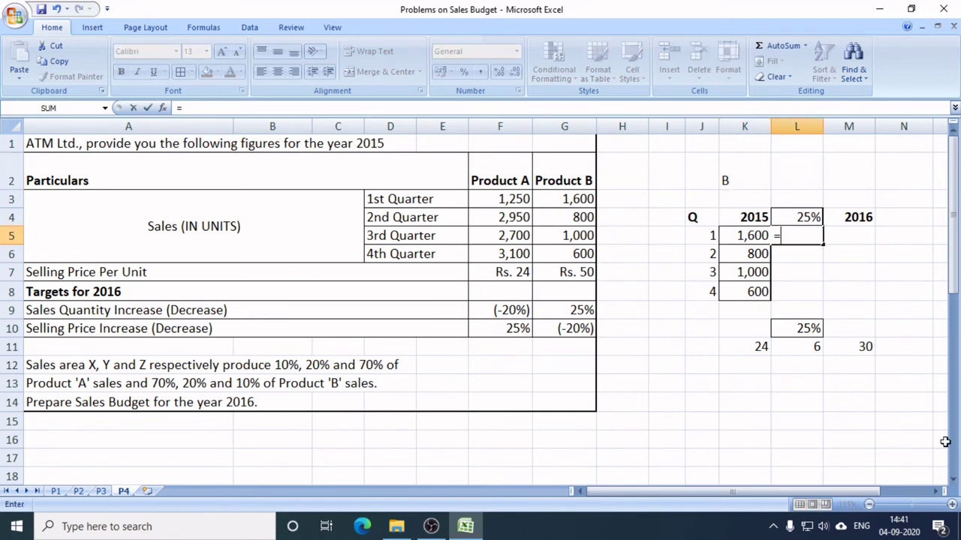
pyautogui.write('25*1600/100')
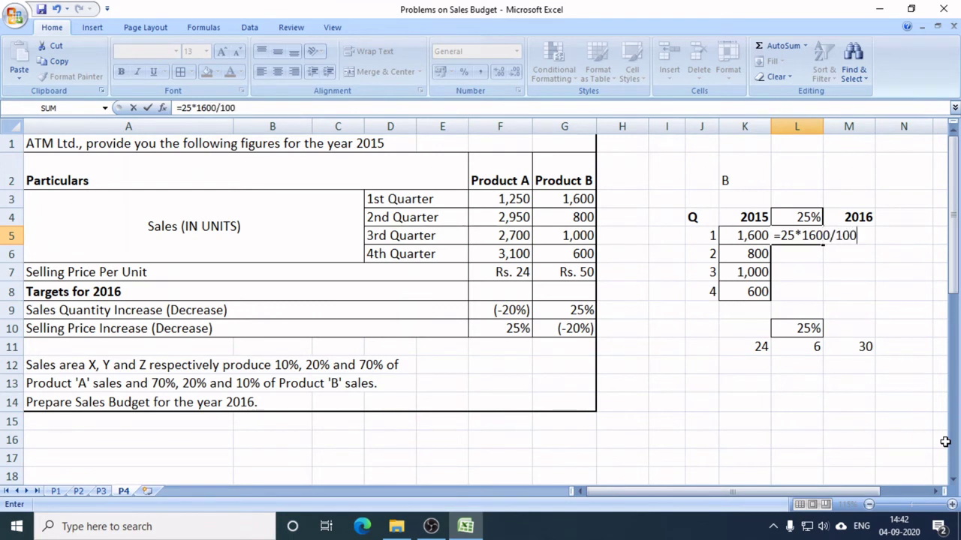
pyautogui.press('Return')
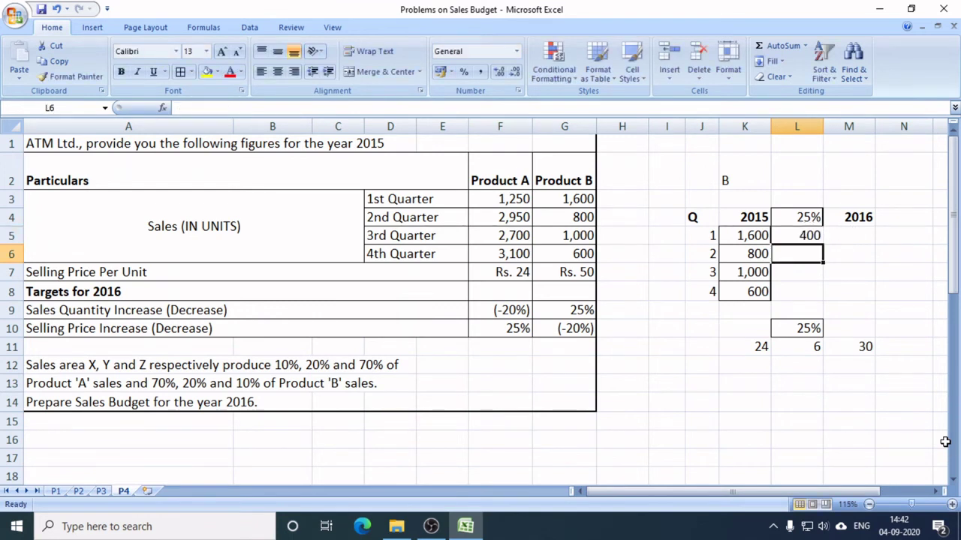
# - Enter Product B's second, third and fourth quarter increases as 200, 250 and 150 in L6:L8
pyautogui.write('200')
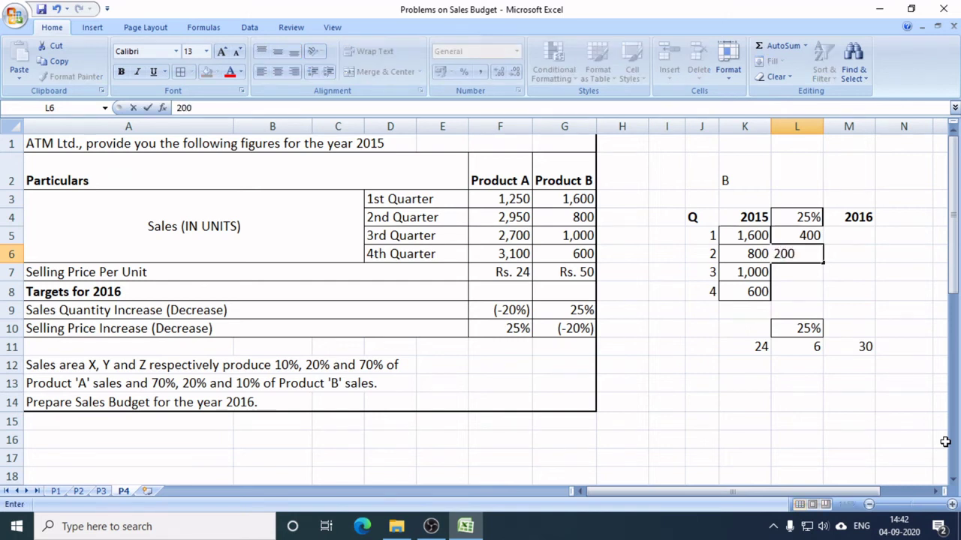
pyautogui.press('Return')
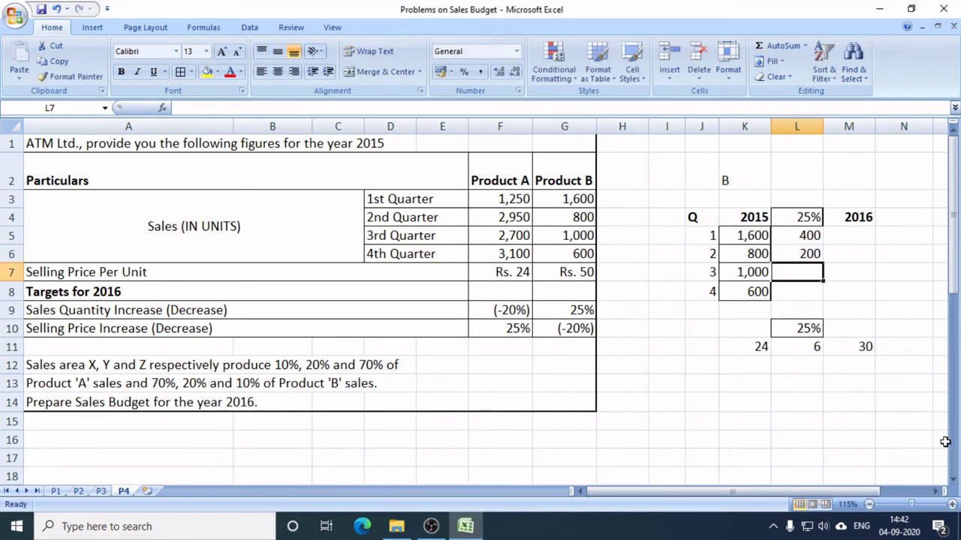
pyautogui.write('250')
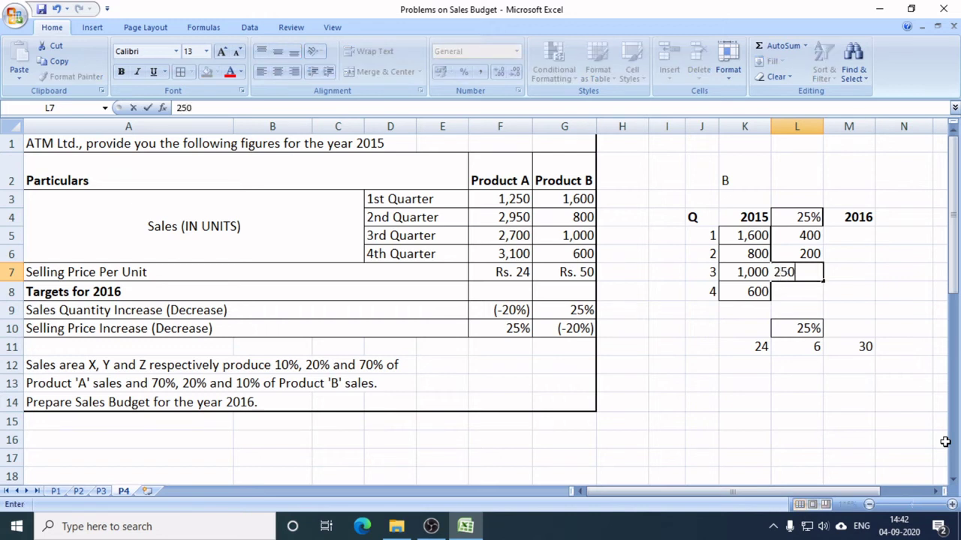
pyautogui.press('Return')
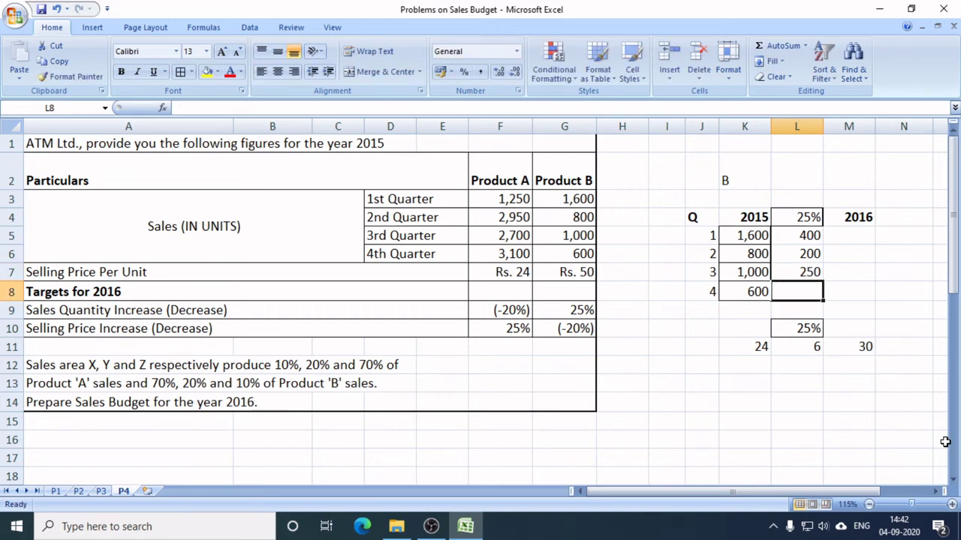
pyautogui.write('150')
pyautogui.press('Right')
pyautogui.press('Right')
pyautogui.press('Up')
pyautogui.press('Up')
pyautogui.press('Left')
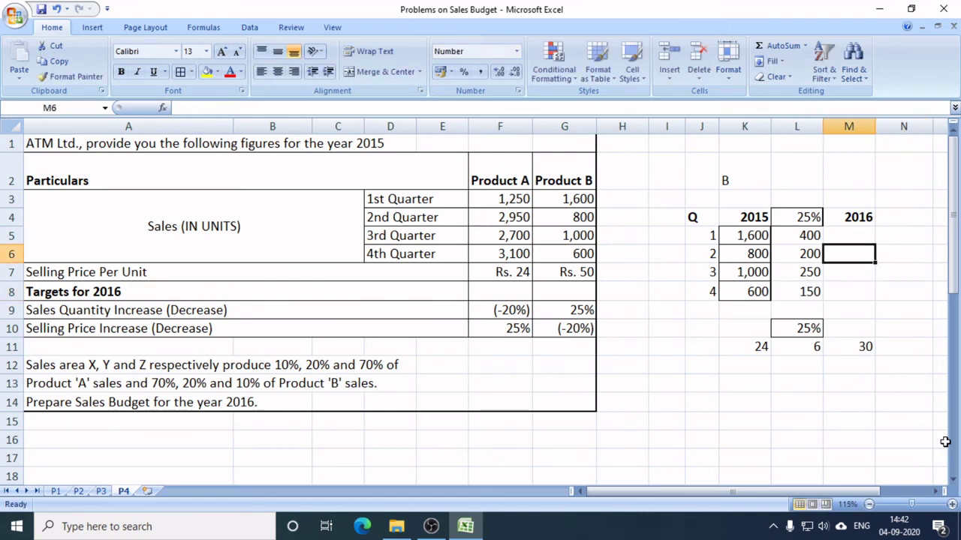
# - Enter Product B's 2016 quarterly quantities as 2000, 1000, 1250 and 750 in M5:M8
pyautogui.press('Up')
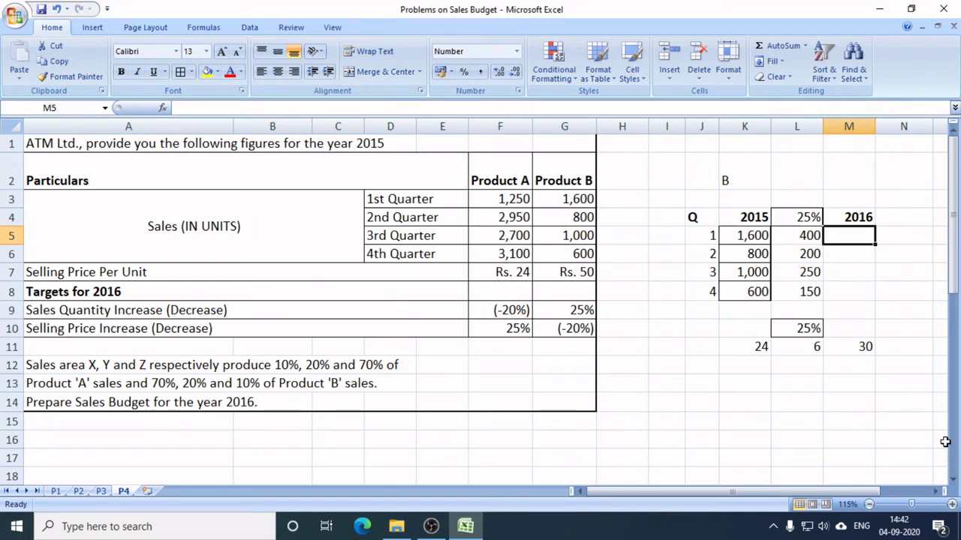
pyautogui.write('2000')
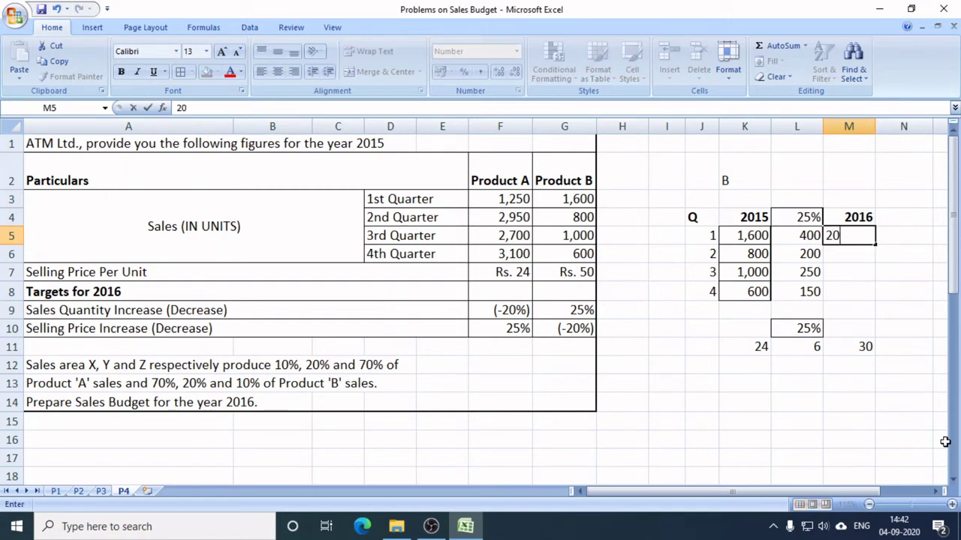
pyautogui.press('Return')
pyautogui.write('1,00')
pyautogui.write('000')
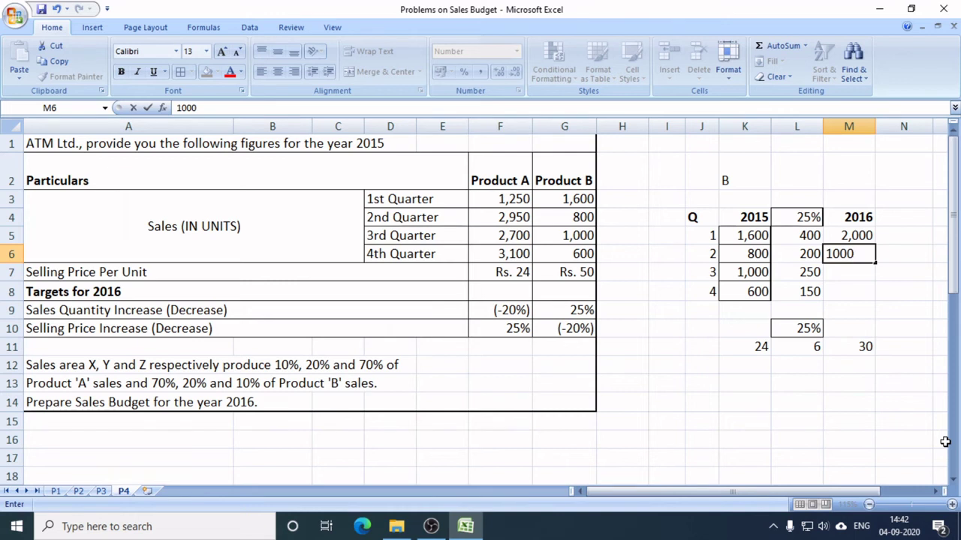
pyautogui.press('Return')
pyautogui.write('1,25')
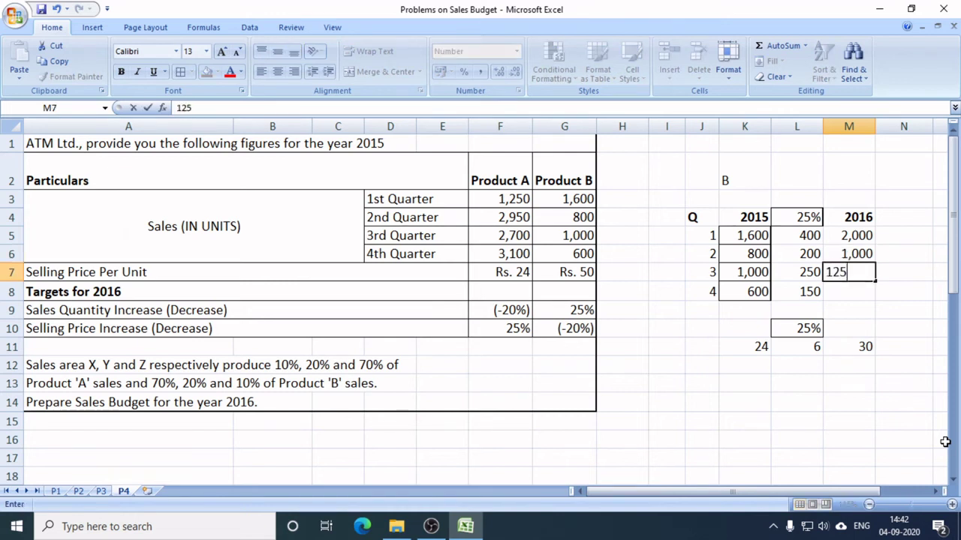
pyautogui.write('0')
pyautogui.press('Return')
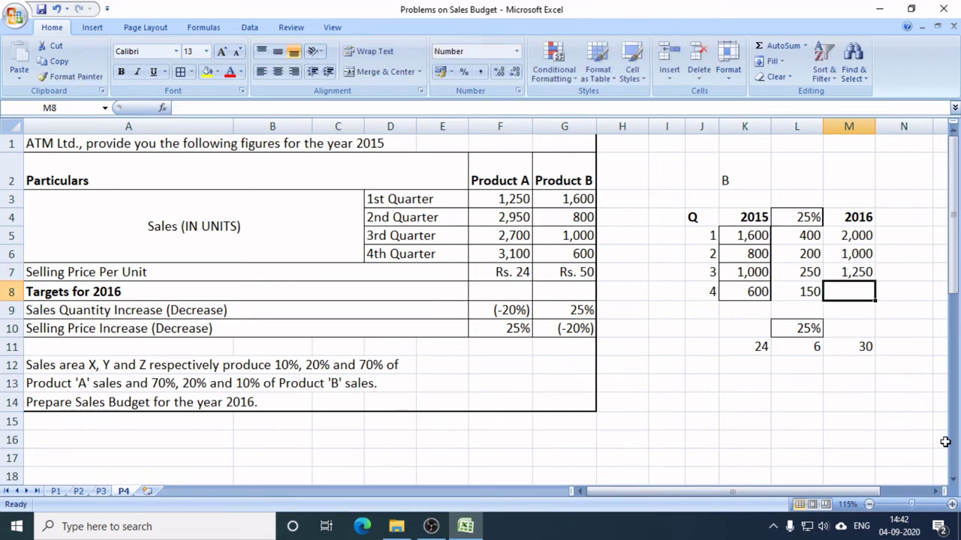
pyautogui.write('750')
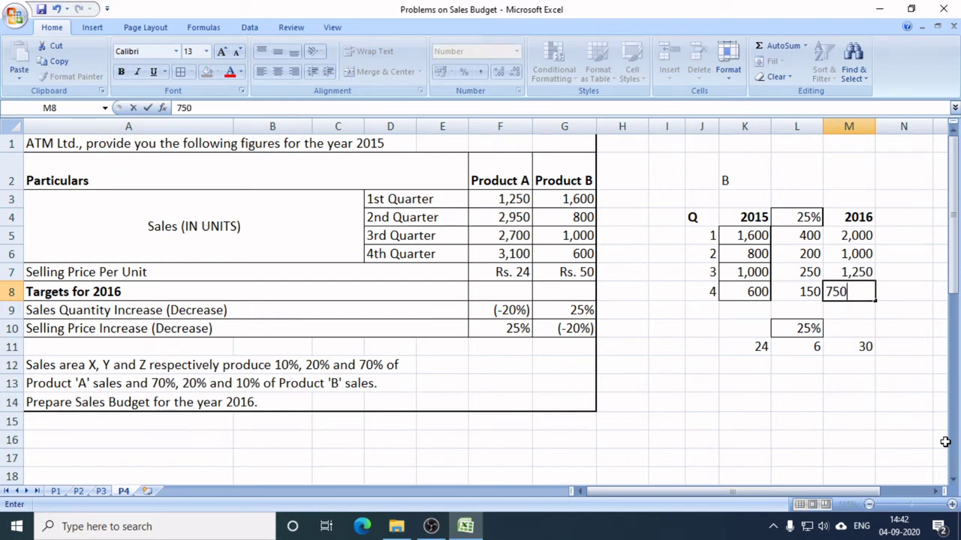
pyautogui.press('Return')
# - Copy Product B's 2016 quantities from M5:M8 into the budget's total quantity column at L29:L32 as values only
pyautogui.moveTo(852, 236); pyautogui.dragTo(860, 287)
pyautogui.hotkey('ctrl', 'c')
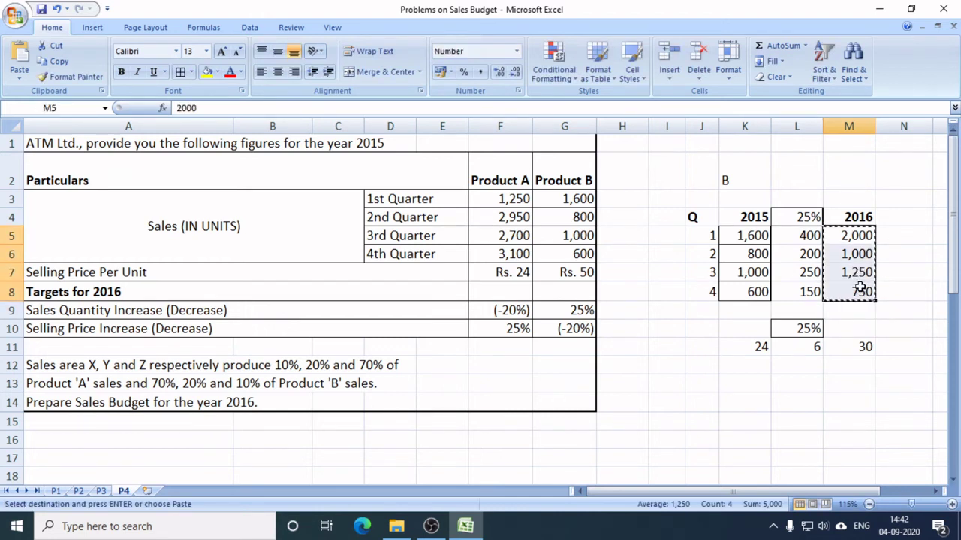
pyautogui.scroll(-1, 861, 288)
pyautogui.scroll(-5, 861, 300)
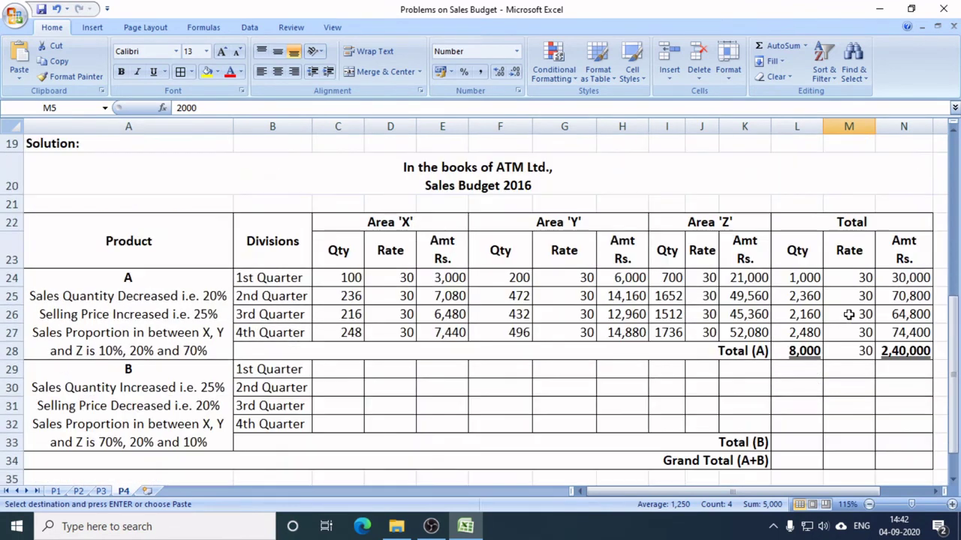
pyautogui.scroll(-2, 830, 388)
pyautogui.click(798, 218)
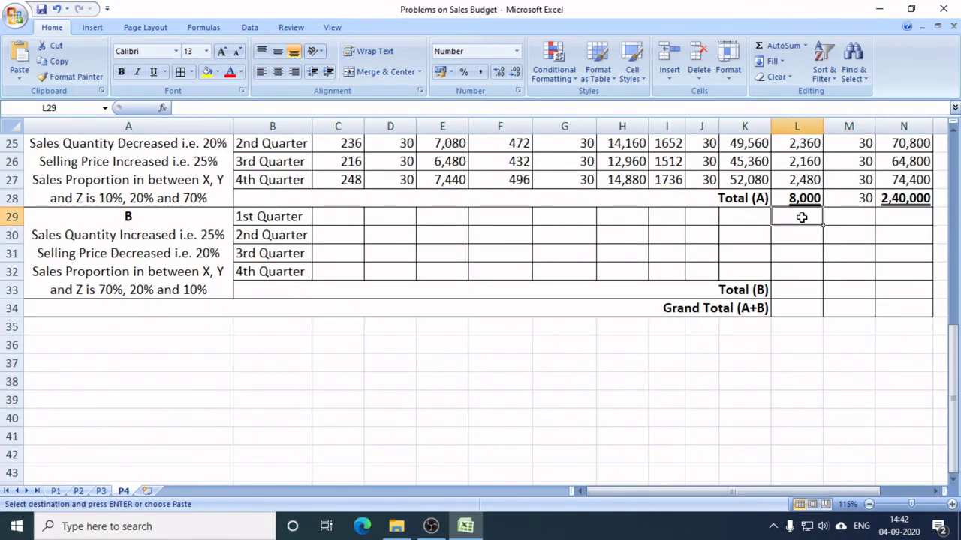
pyautogui.click(19, 75)
pyautogui.click(52, 124)
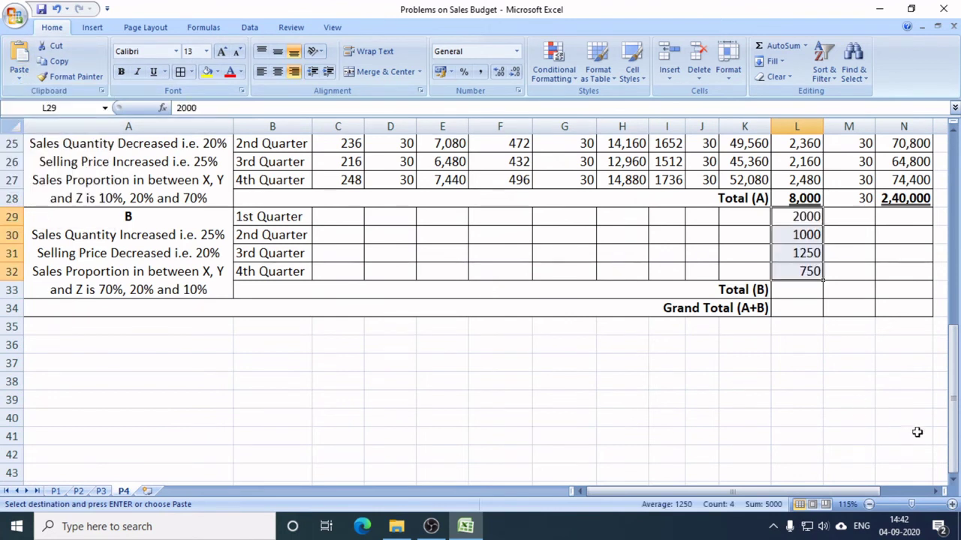
# - Review Product B's quarterly total quantities in the budget and the sales proportions for areas X, Y and Z
pyautogui.click(895, 403)
pyautogui.scroll(1, 840, 324)
pyautogui.click(154, 285)
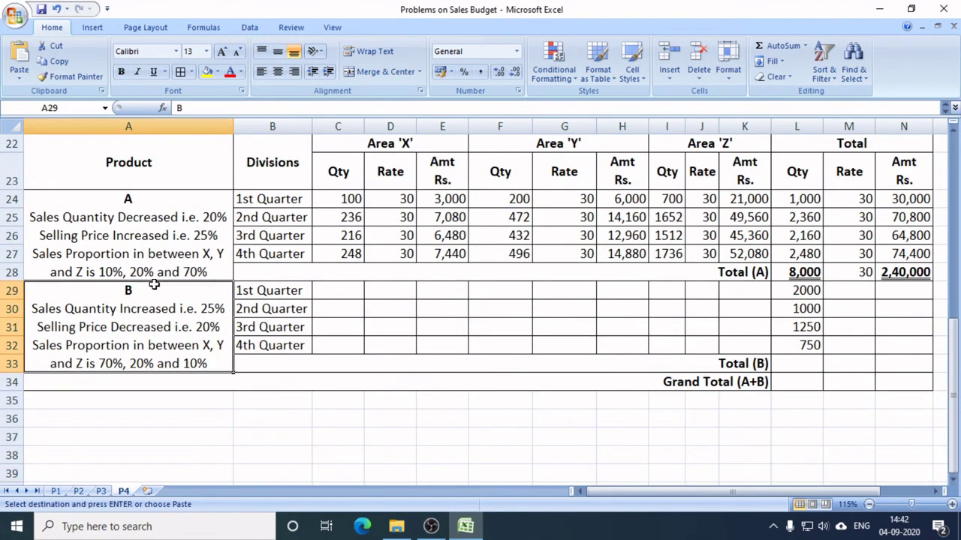
pyautogui.click(304, 291)
pyautogui.click(804, 293)
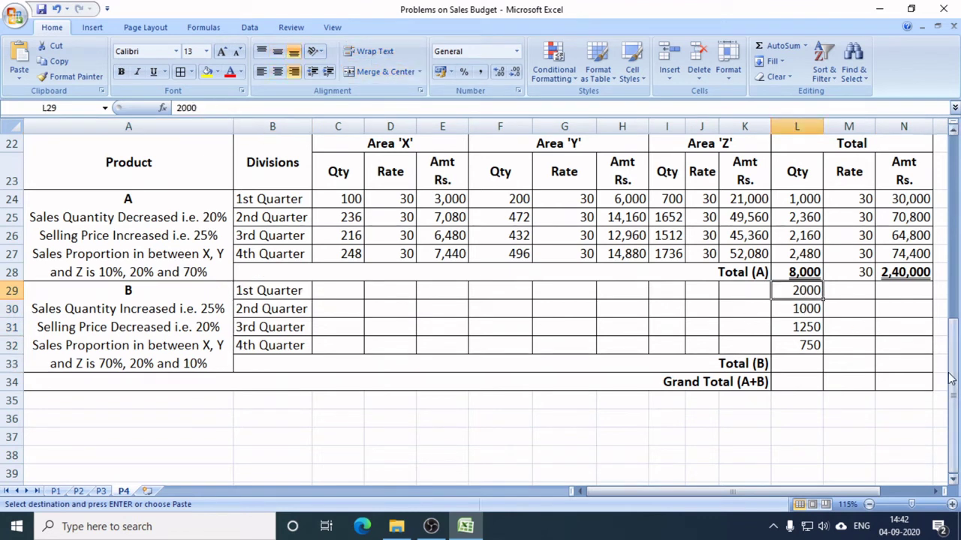
pyautogui.press('Down')
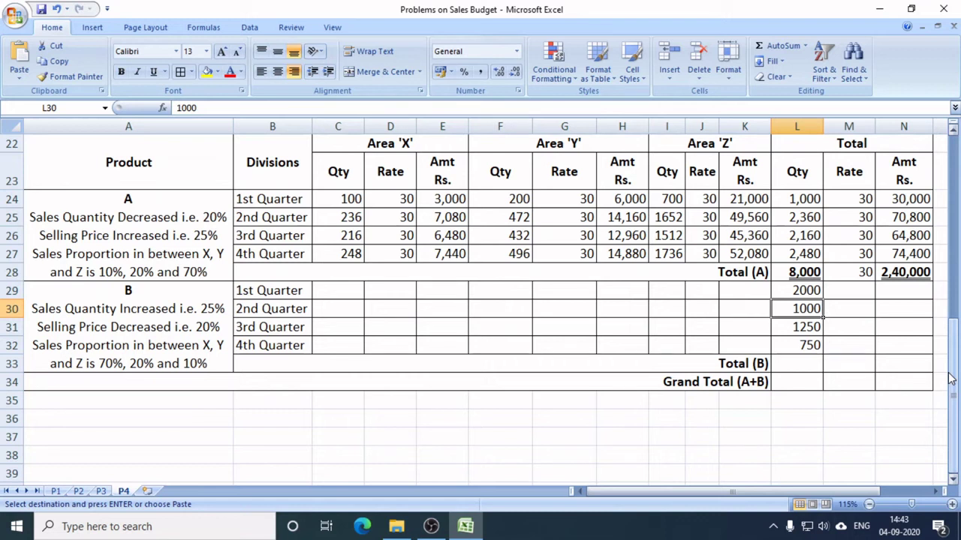
pyautogui.press('Down')
pyautogui.press('Down')
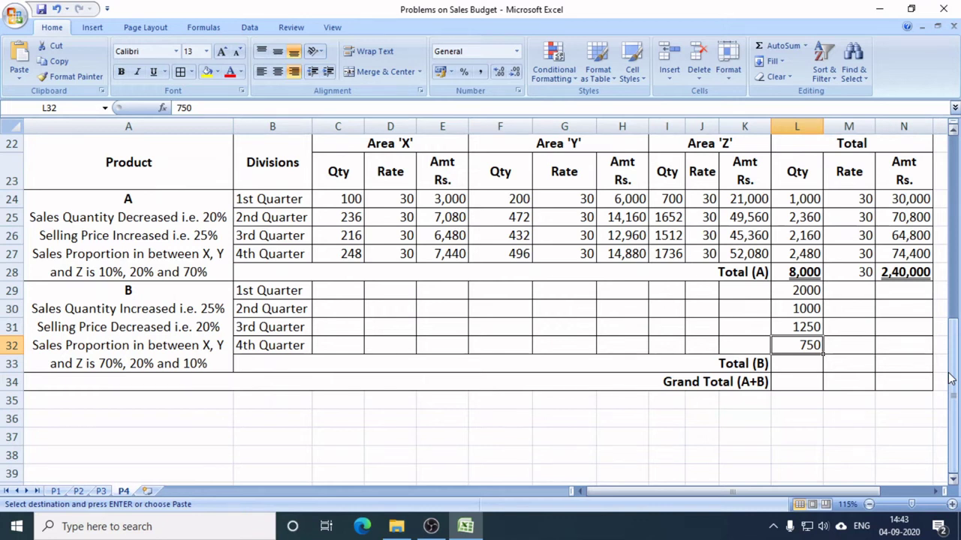
pyautogui.scroll(5, 217, 328)
pyautogui.scroll(1, 188, 302)
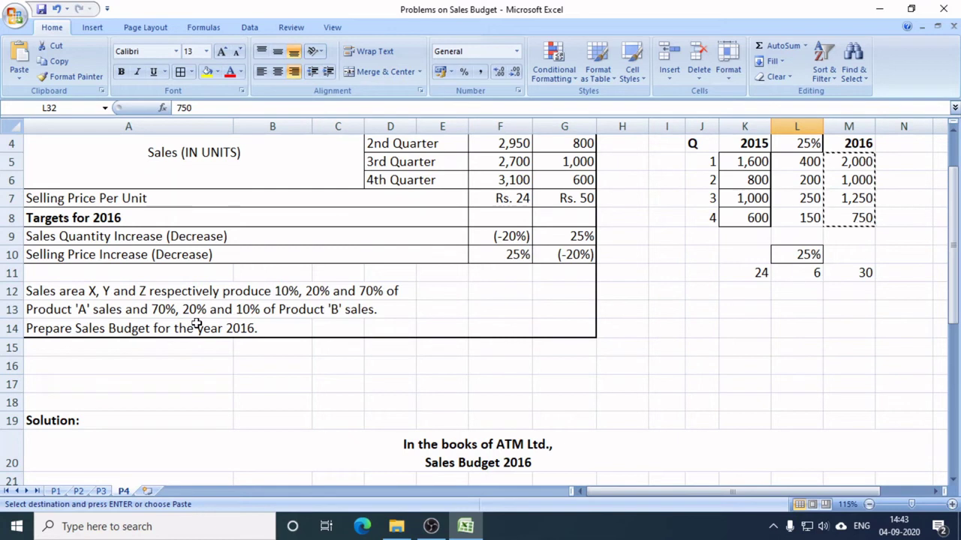
pyautogui.scroll(-4, 560, 439)
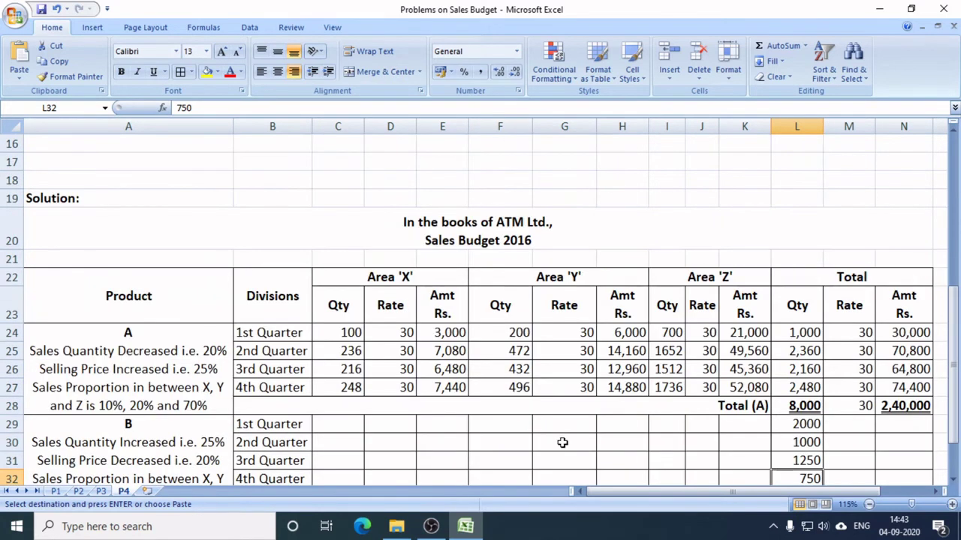
pyautogui.scroll(-3, 560, 441)
pyautogui.scroll(2, 579, 444)
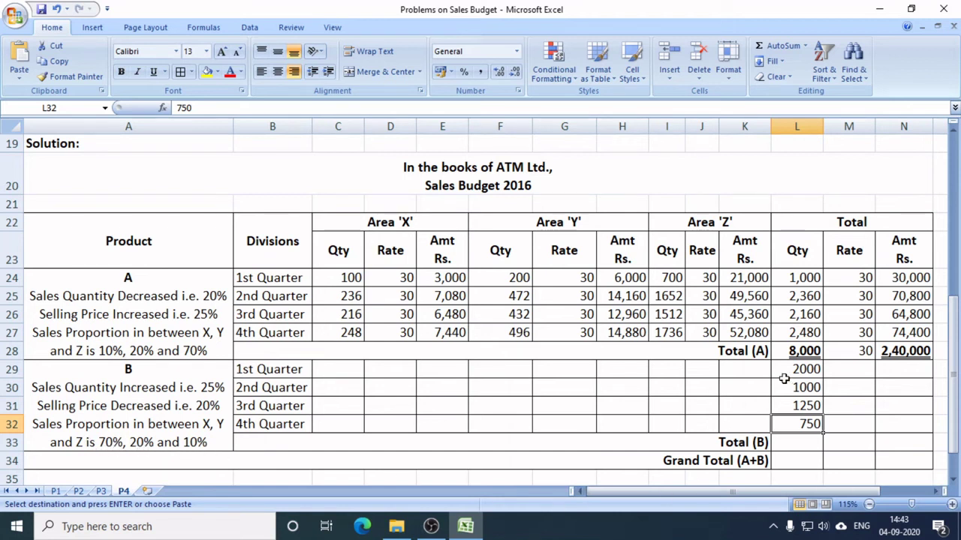
# - Calculate Product B's first-quarter quantity for Area X in C29 with =70*L29/100
pyautogui.click(814, 374)
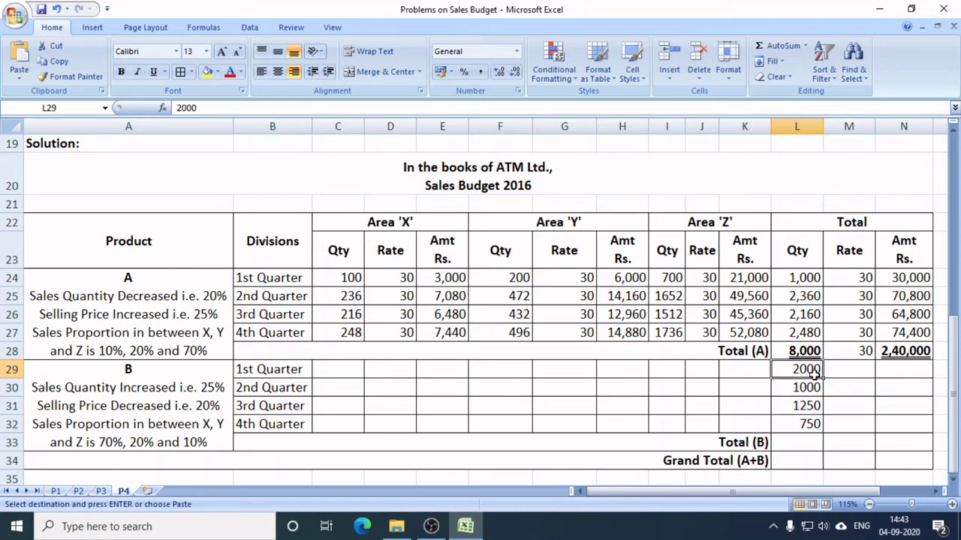
pyautogui.click(338, 369)
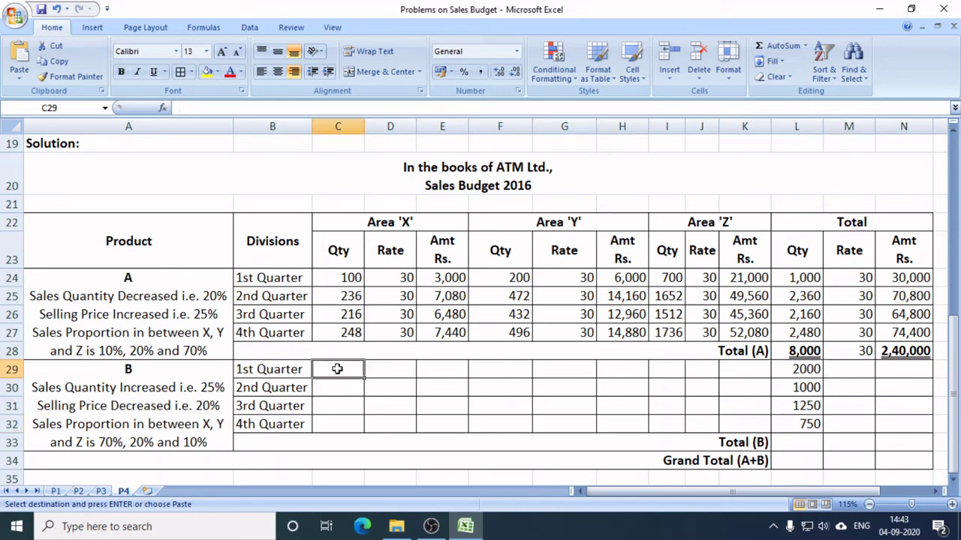
pyautogui.click(816, 368)
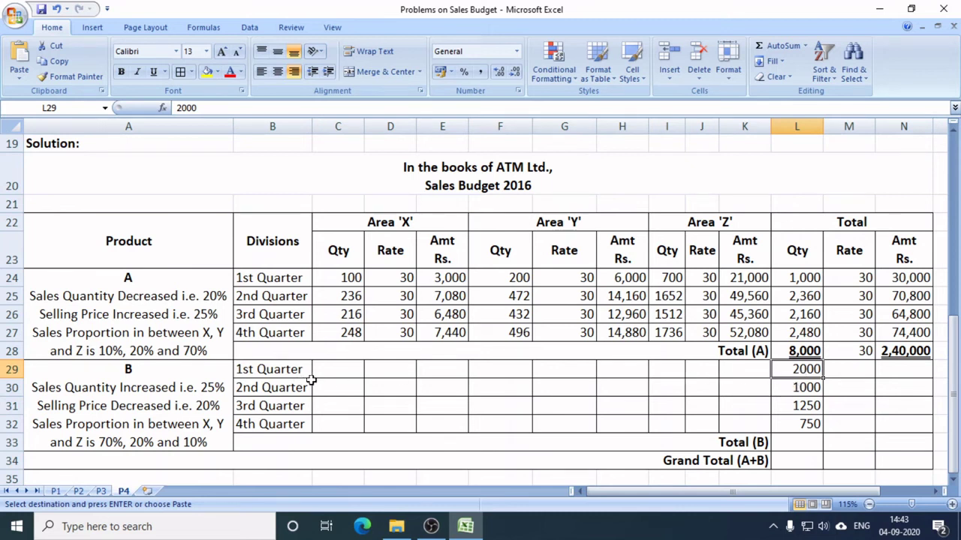
pyautogui.click(347, 370)
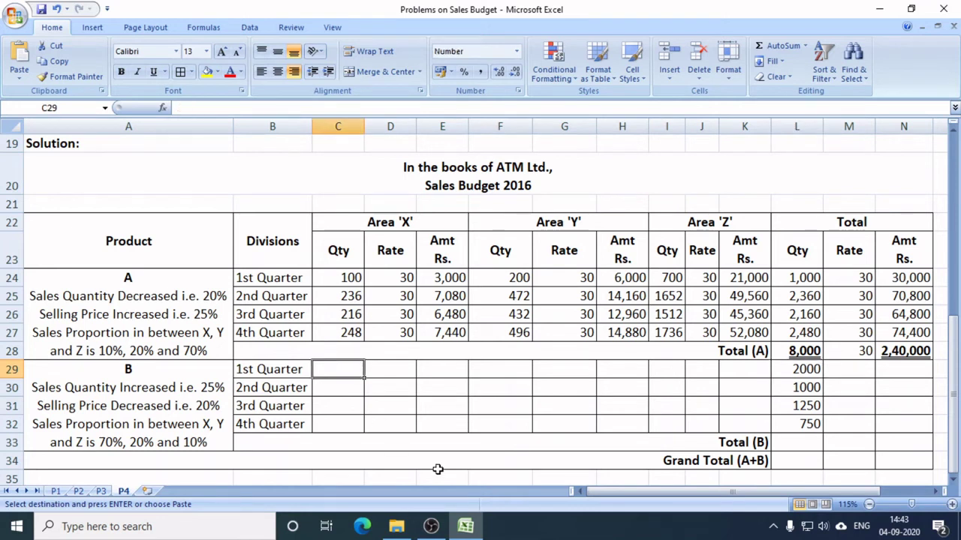
pyautogui.write('=70*')
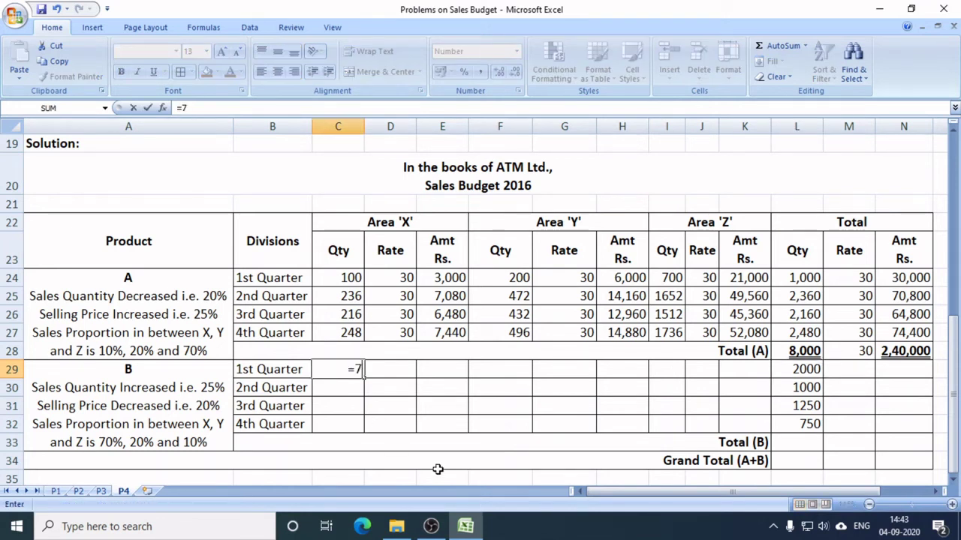
pyautogui.press('Right')
pyautogui.press('Right')
pyautogui.press('Right')
pyautogui.press('Right')
pyautogui.press('Right')
pyautogui.press('Right')
pyautogui.press('Right')
pyautogui.press('Right')
pyautogui.press('Right')
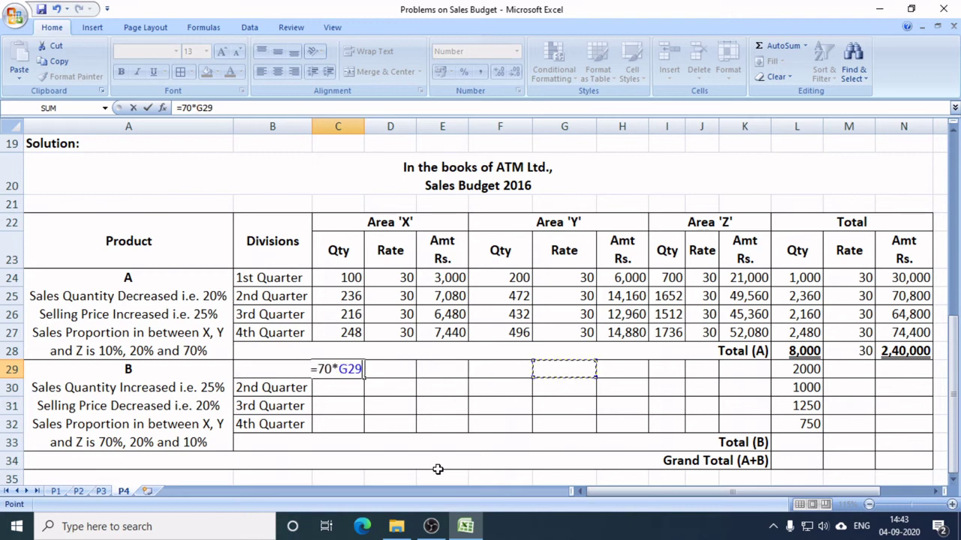
pyautogui.write('/100')
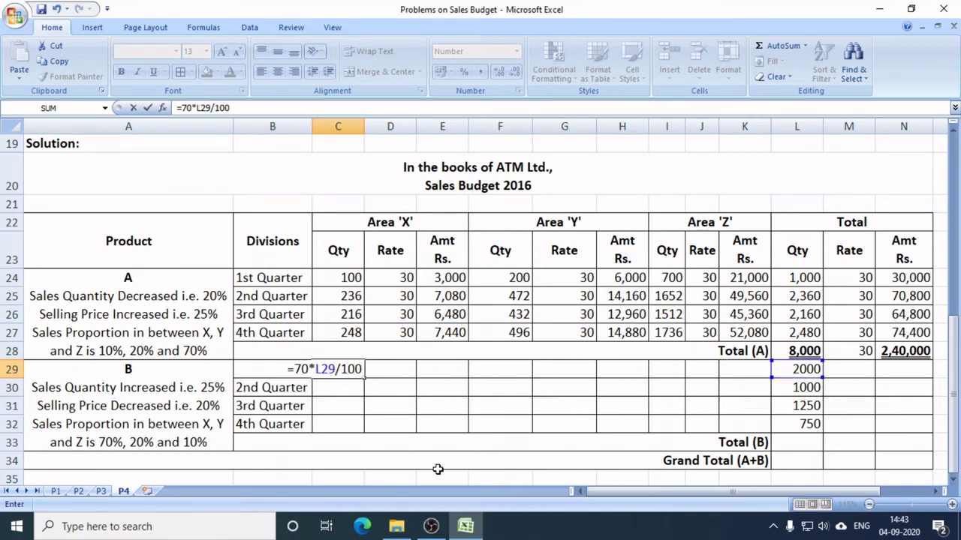
pyautogui.press('Return')
# - Enter Product B's first-quarter quantities as 400 for Area Y in F29 and 200 for Area Z in I29
pyautogui.press('Right')
pyautogui.press('Right')
pyautogui.press('Right')
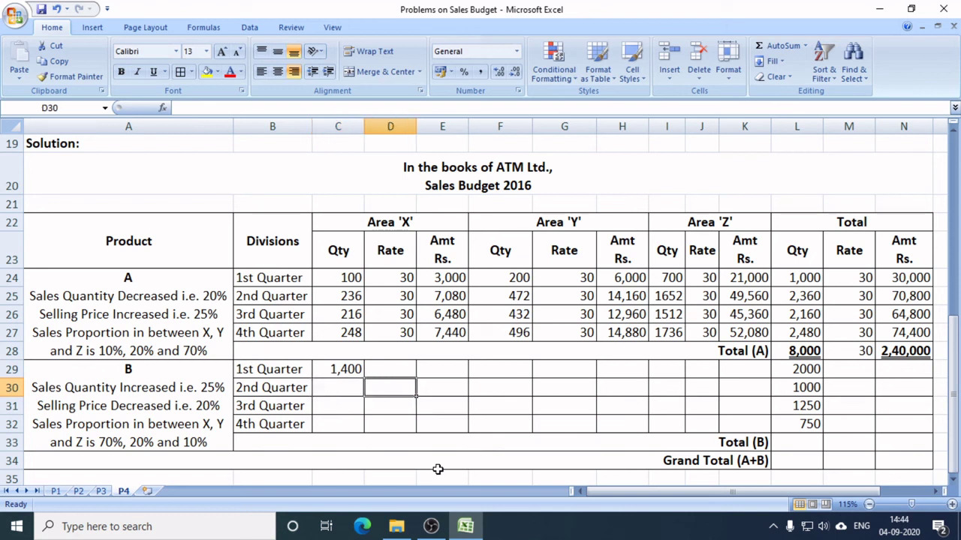
pyautogui.press('Up')
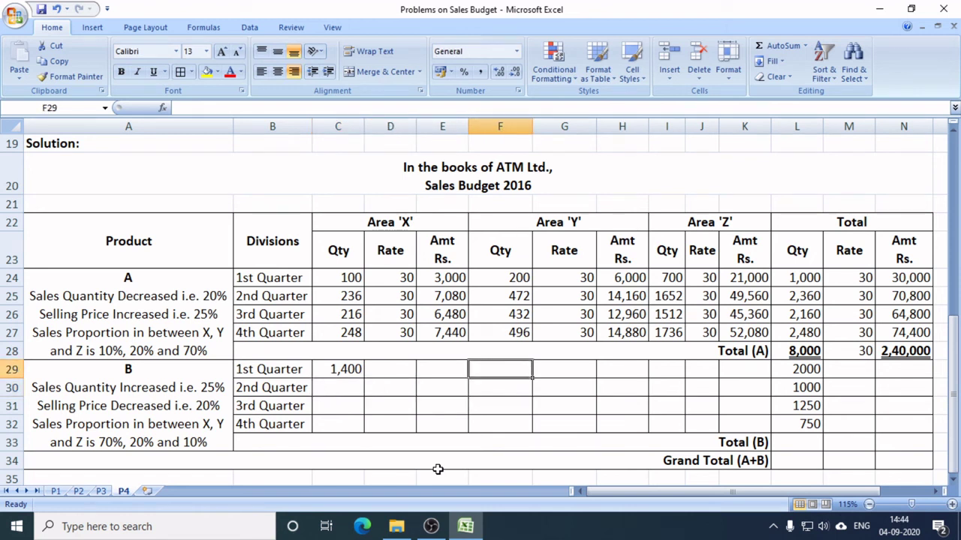
pyautogui.write('400')
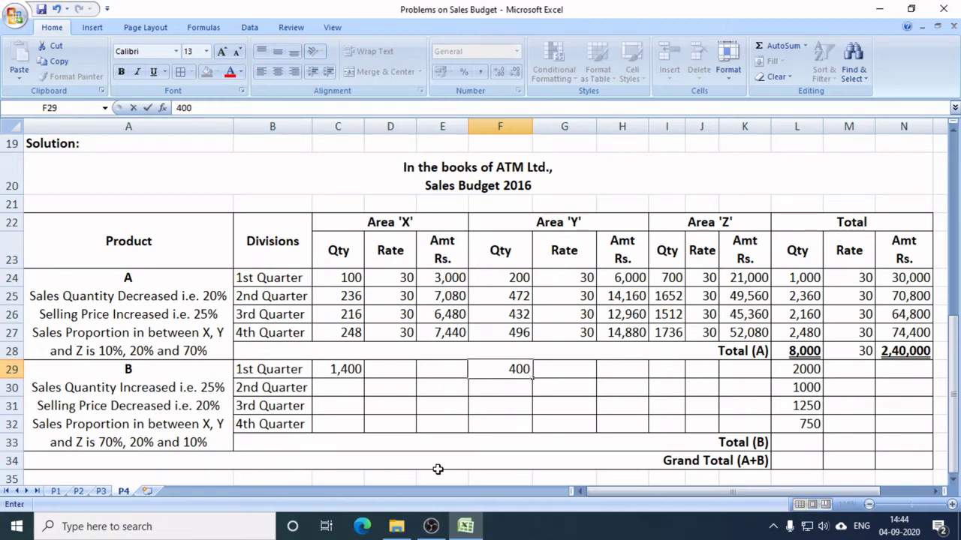
pyautogui.press('Right')
pyautogui.press('Right')
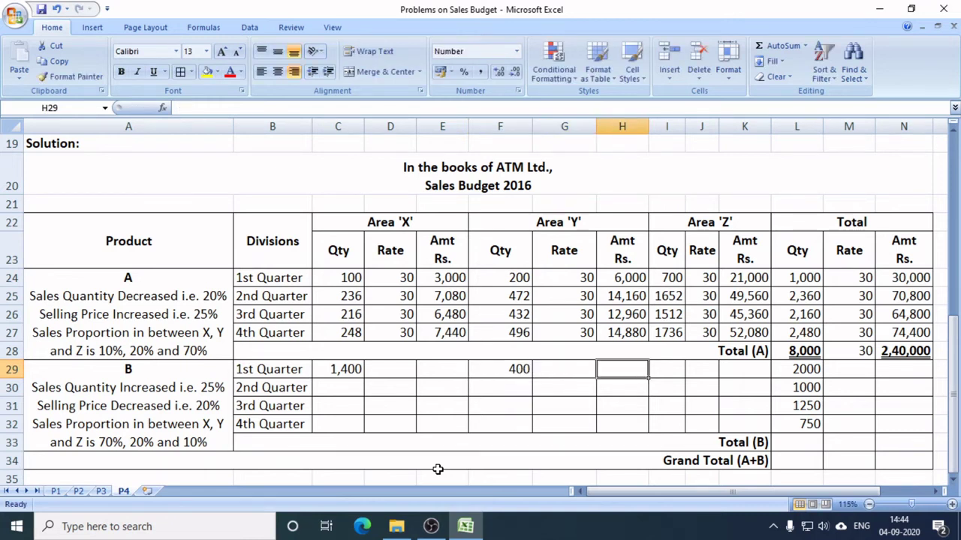
pyautogui.press('Right')
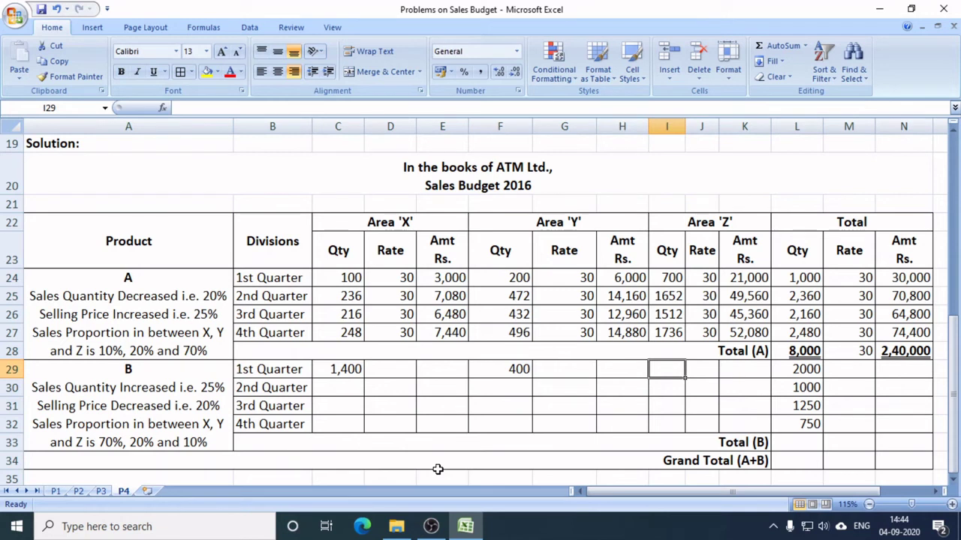
pyautogui.write('200')
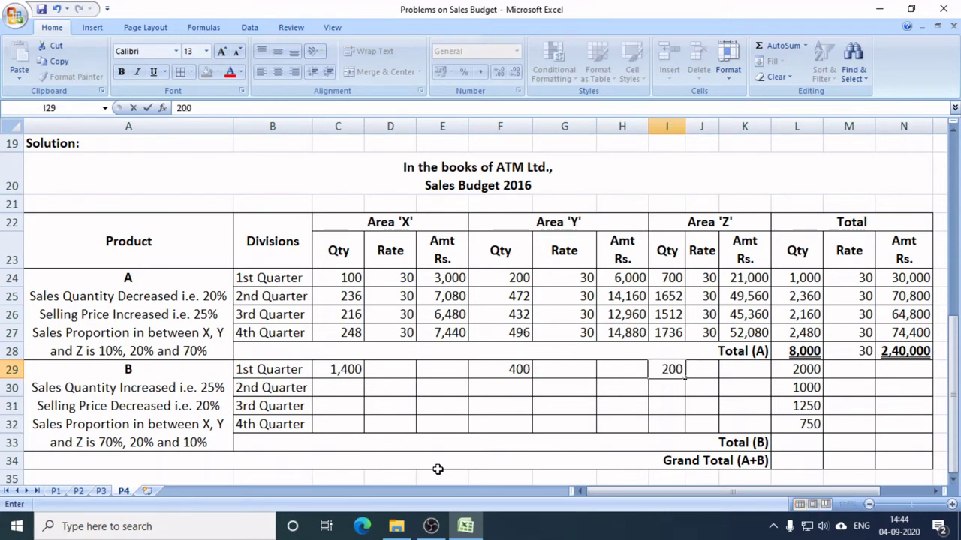
pyautogui.press('Return')
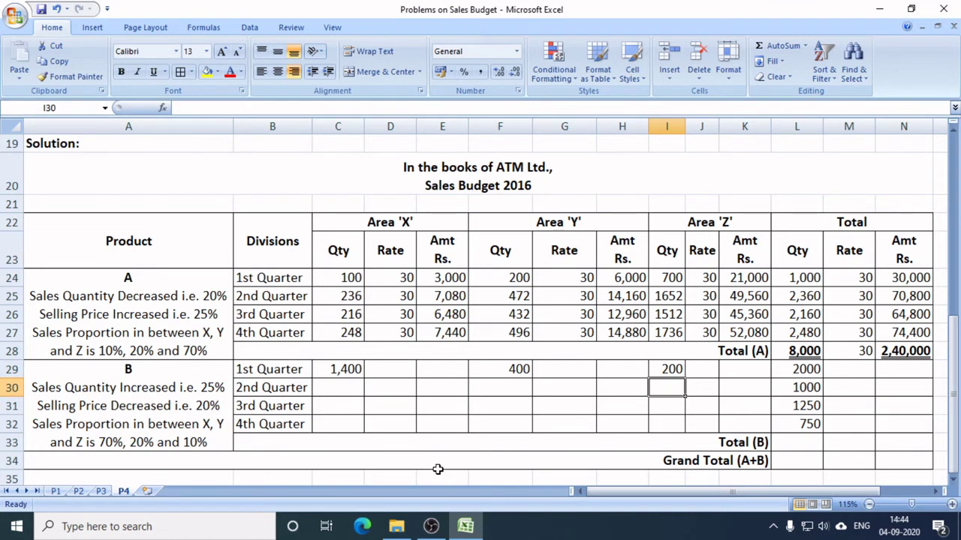
# - Enter Product B's second-quarter quantity for Area X as 700 in C30
pyautogui.press('Left')
pyautogui.press('Left')
pyautogui.press('Left')
pyautogui.press('Left')
pyautogui.press('Left')
pyautogui.press('Left')
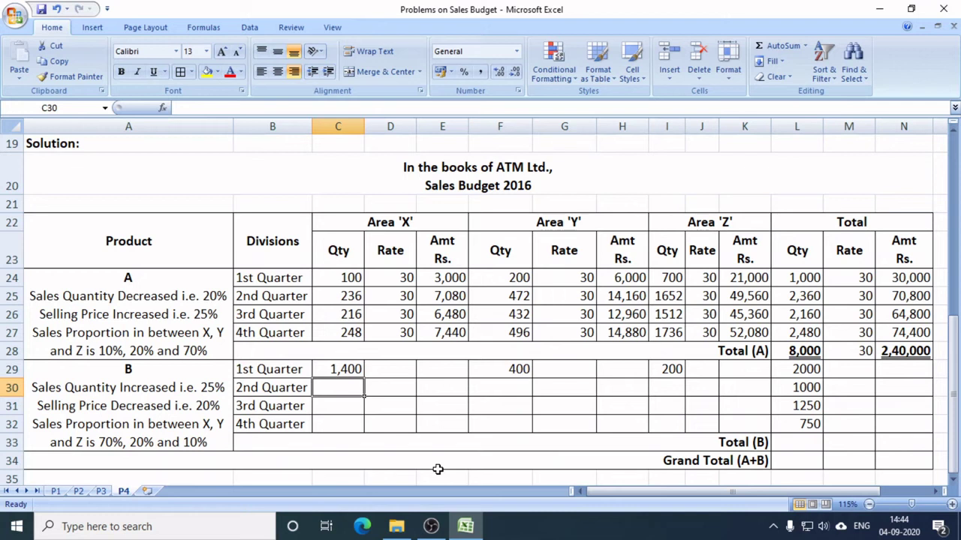
pyautogui.write('7000')
pyautogui.press('BackSpace')
# - Enter Product B's second-quarter quantities as 200 for Area Y in F30 and 100 for Area Z in I30
pyautogui.press('Right')
pyautogui.press('Right')
pyautogui.press('Right')
pyautogui.press('Right')
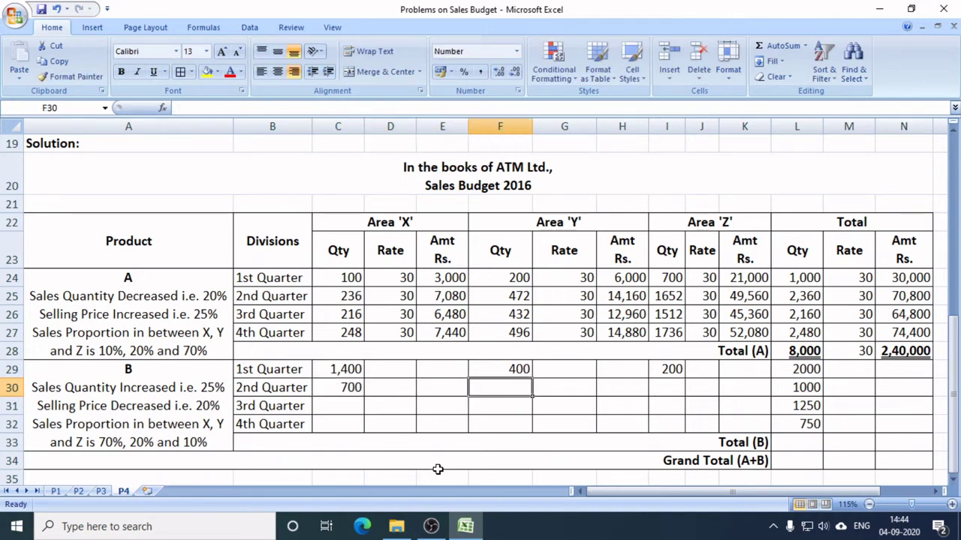
pyautogui.press('Left')
pyautogui.write('200')
pyautogui.press('Right')
pyautogui.press('Right')
pyautogui.press('Right')
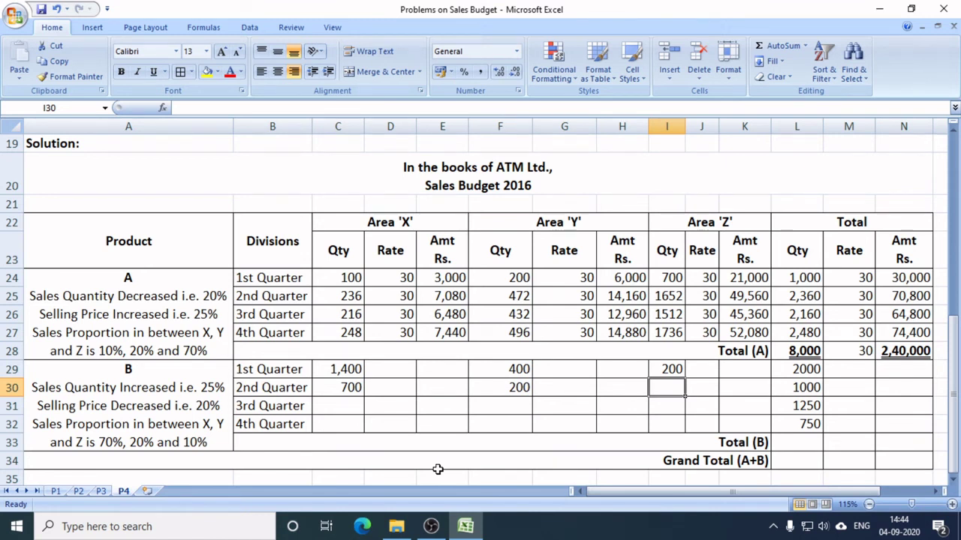
pyautogui.write('100')
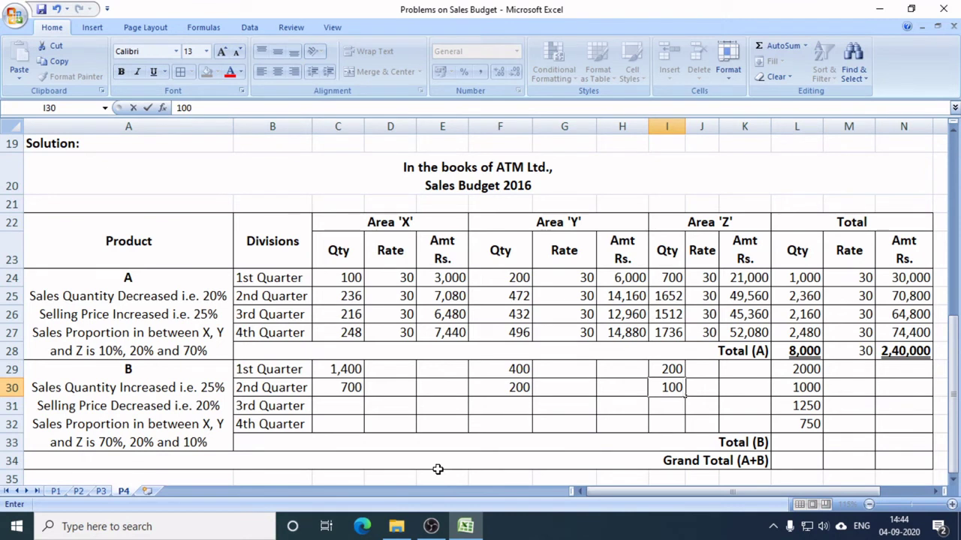
# - Enter Product B's third-quarter quantities as 125 for Area Z in I31 and 250 for Area Y in F31
pyautogui.press('Return')
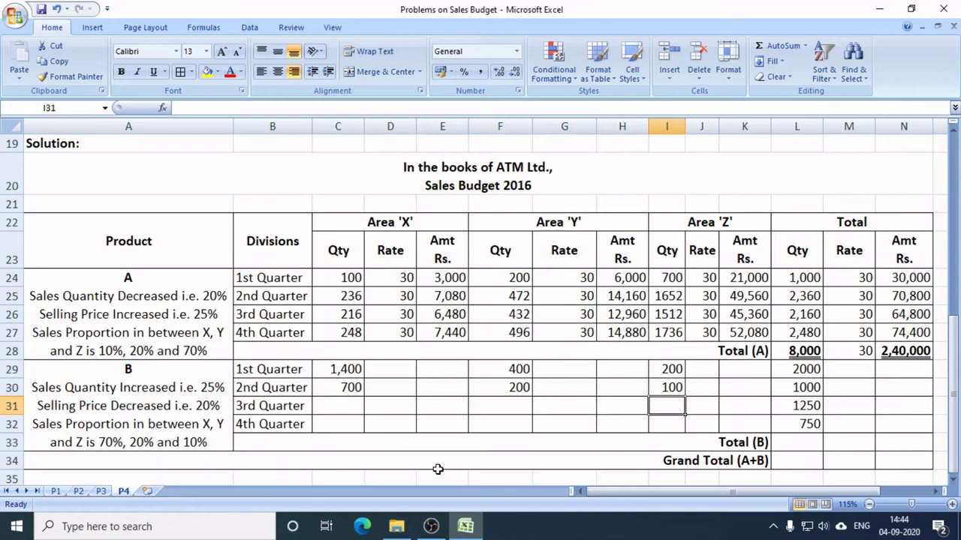
pyautogui.press('Right')
pyautogui.press('Right')
pyautogui.press('Right')
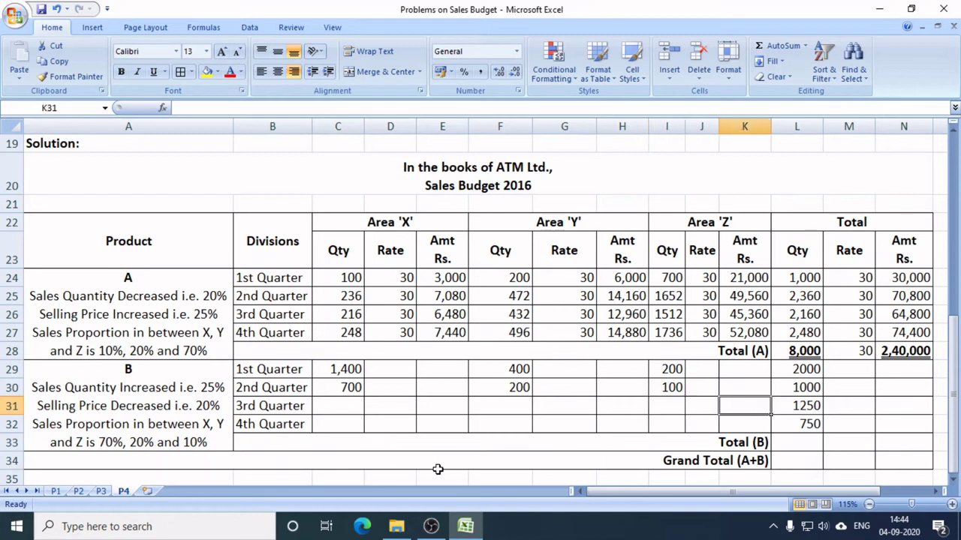
pyautogui.press('Left')
pyautogui.press('Left')
pyautogui.press('Left')
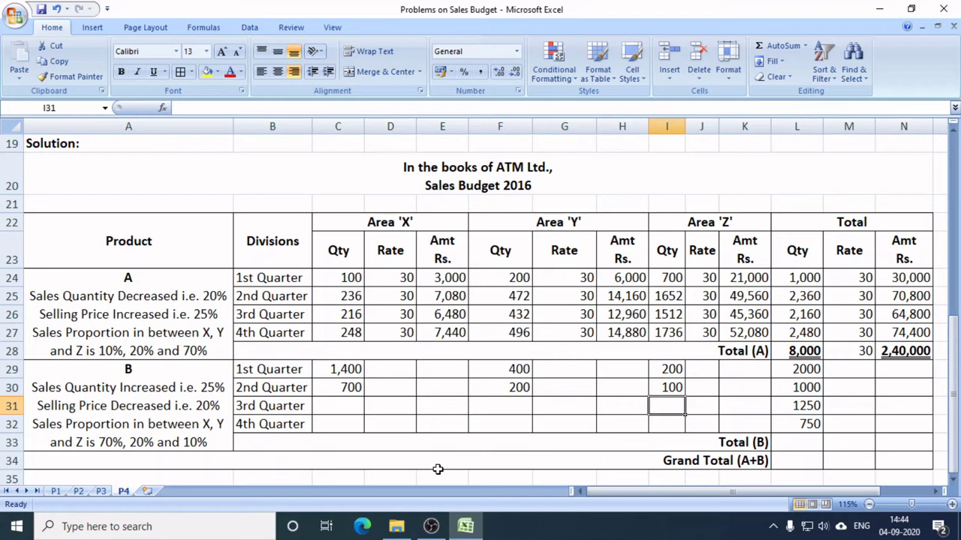
pyautogui.write('125')
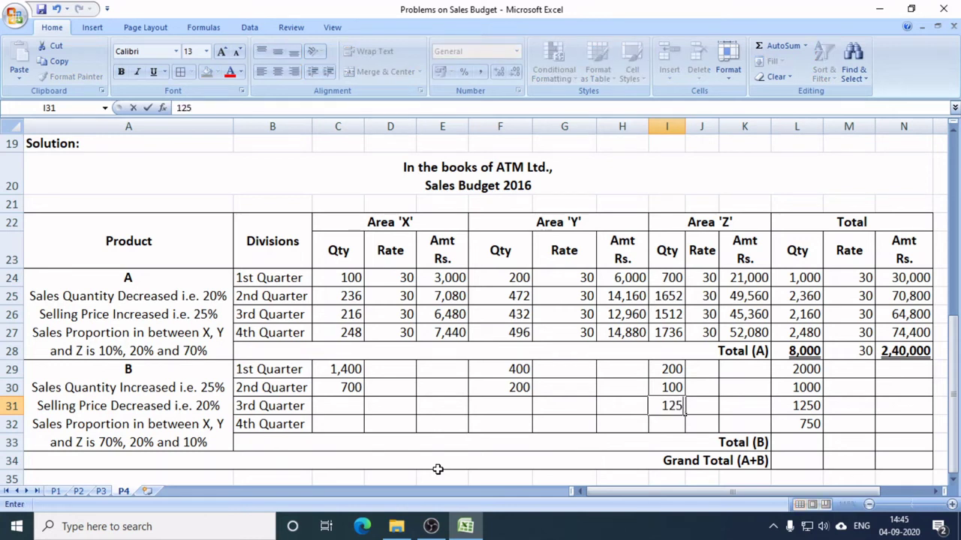
pyautogui.press('Left')
pyautogui.press('Left')
pyautogui.press('Left')
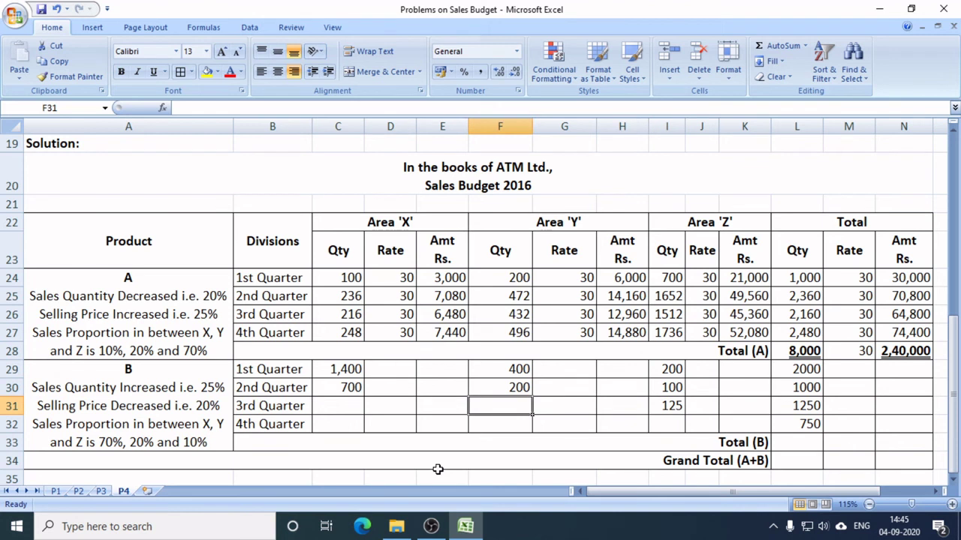
pyautogui.write('250')
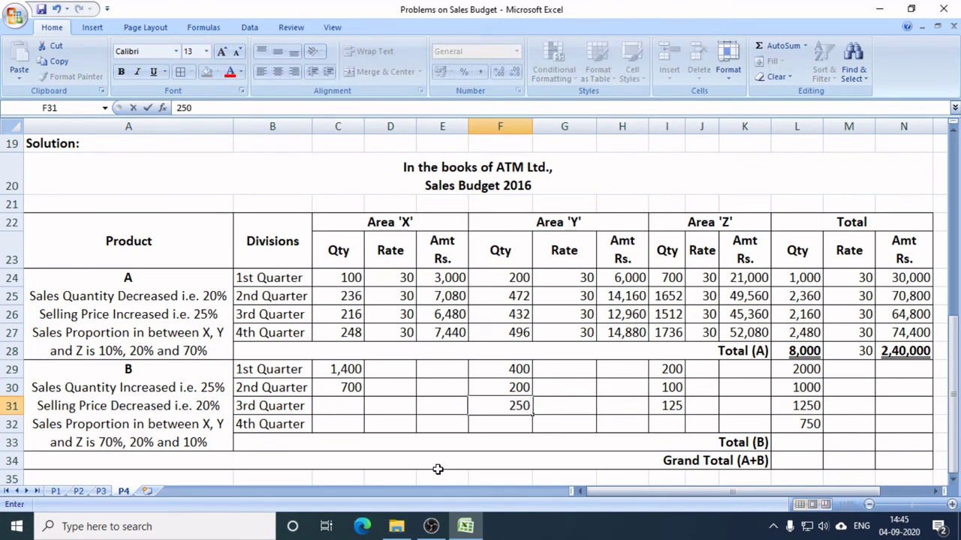
# - Calculate Product B's third-quarter quantity for Area X in C31 with =70*L31/100
pyautogui.press('Left')
pyautogui.press('Left')
pyautogui.press('Left')
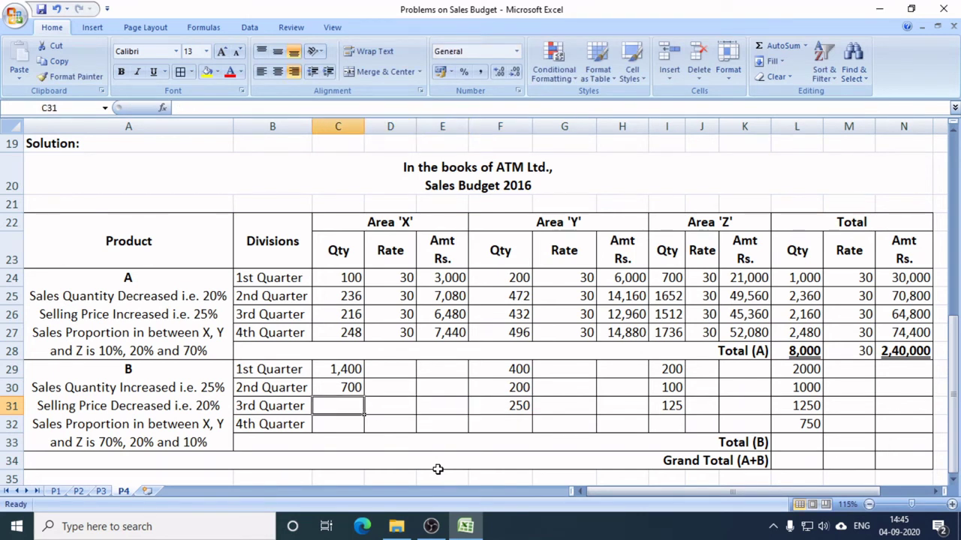
pyautogui.write('=70')
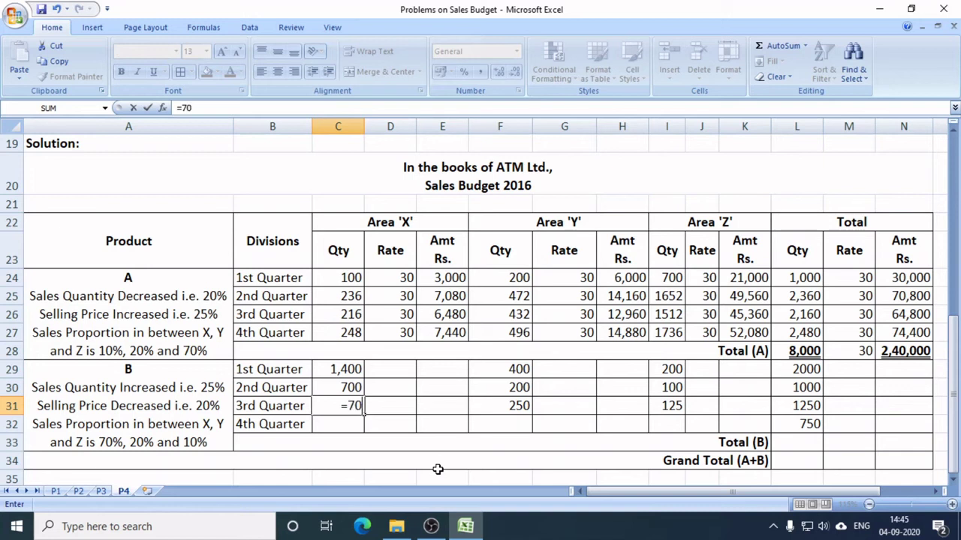
pyautogui.write('*')
pyautogui.press('Right')
pyautogui.press('Right')
pyautogui.press('Right')
pyautogui.press('Right')
pyautogui.press('Right')
pyautogui.press('Right')
pyautogui.press('Right')
pyautogui.press('Right')
pyautogui.press('Right')
pyautogui.write('/100')
pyautogui.press('Return')
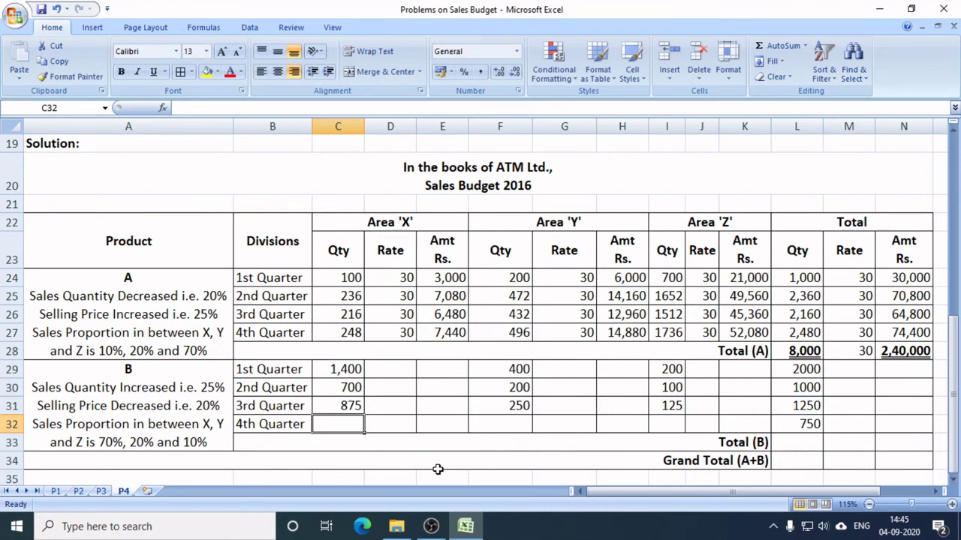
# - Enter Product B's fourth-quarter quantities as 75 for Area Z in I32 and 150 for Area Y in F32
pyautogui.press('Right')
pyautogui.press('Right')
pyautogui.press('Right')
pyautogui.press('Right')
pyautogui.press('Right')
pyautogui.press('Right')
pyautogui.press('Right')
pyautogui.press('Right')
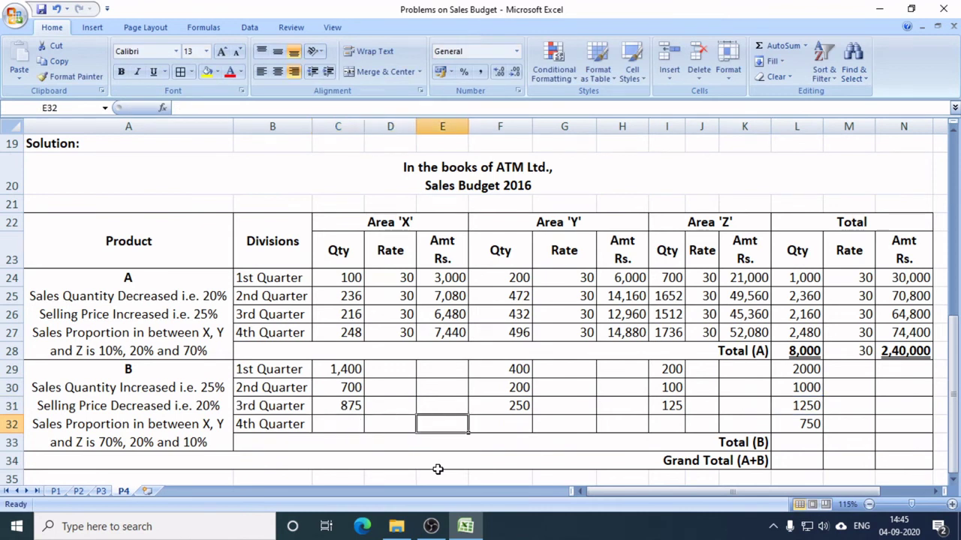
pyautogui.press('Right')
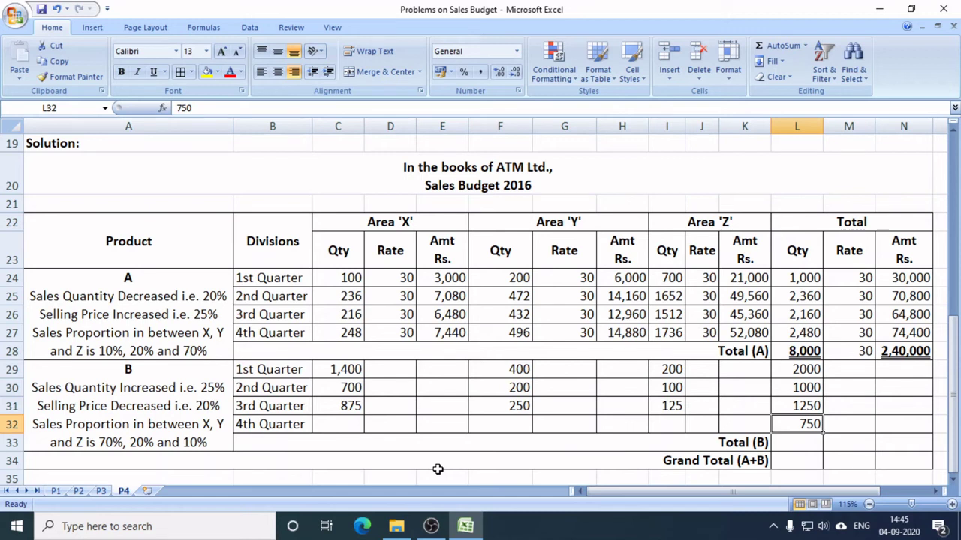
pyautogui.press('Left')
pyautogui.press('Left')
pyautogui.press('Left')
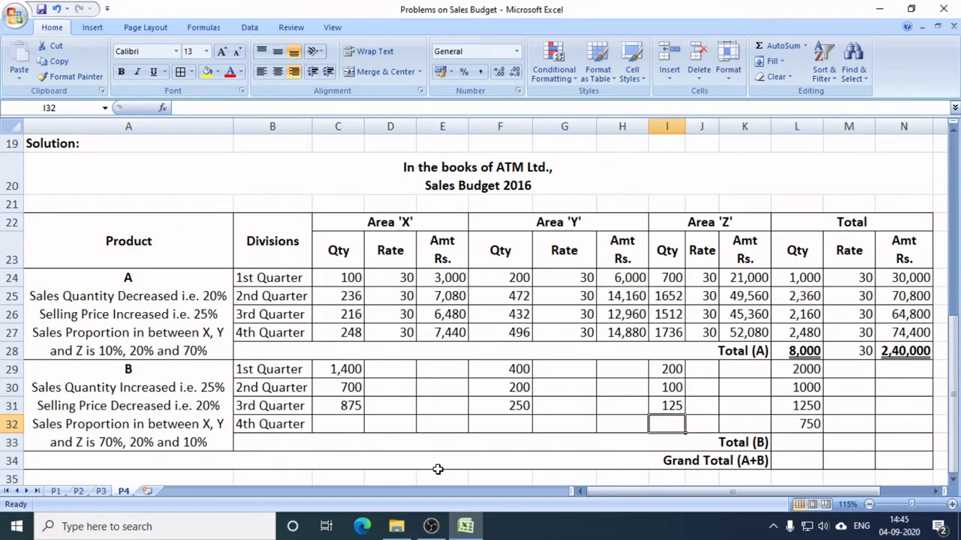
pyautogui.write('75')
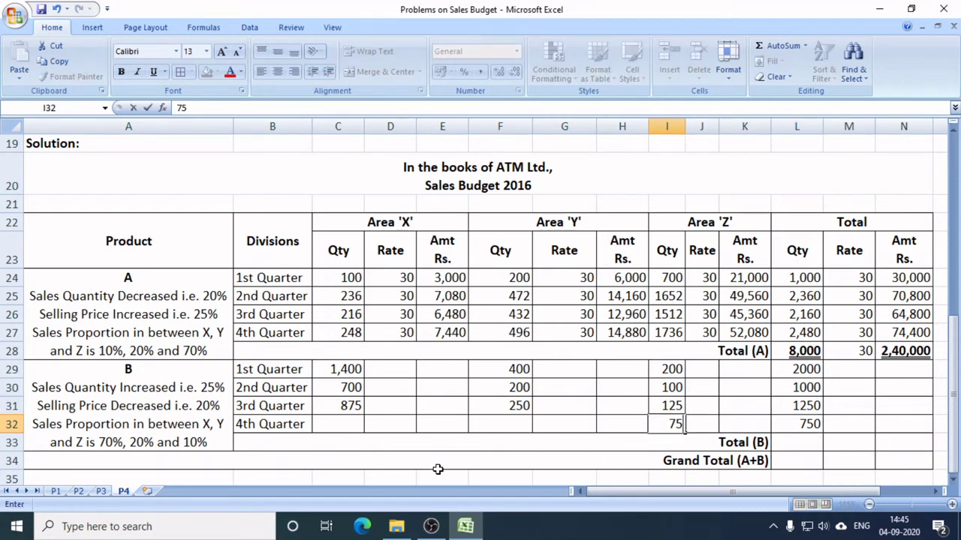
pyautogui.press('Left')
pyautogui.press('Left')
pyautogui.press('Left')
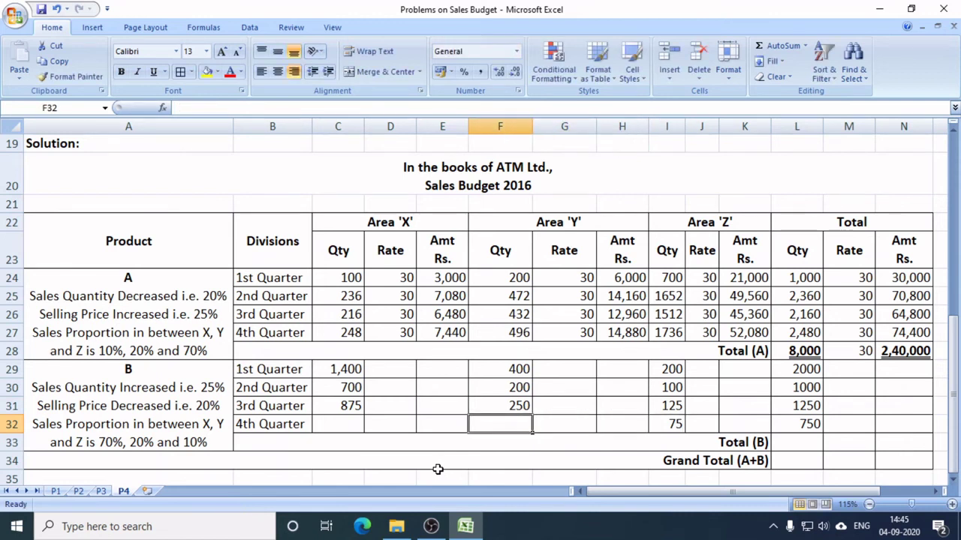
pyautogui.write('150')
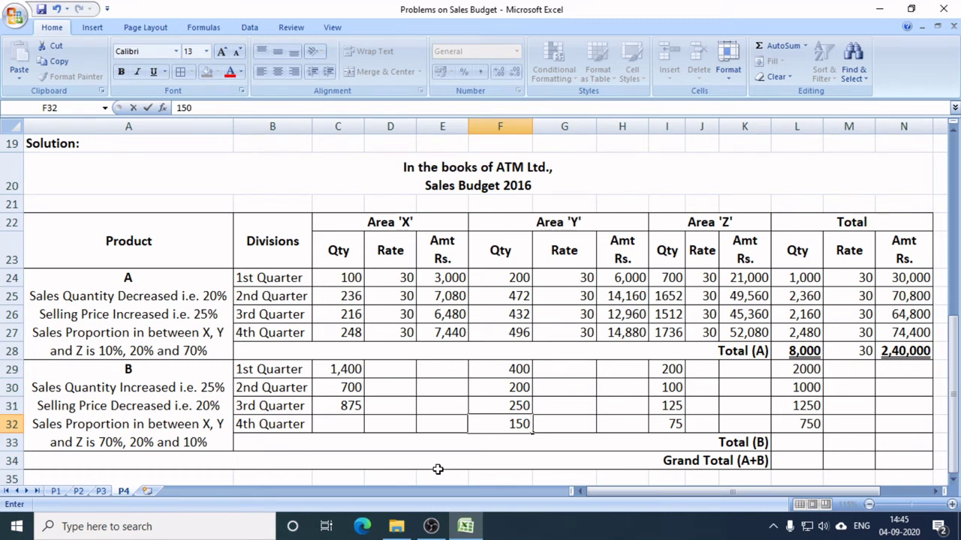
# - Calculate Product B's fourth-quarter quantity for Area X in C32 with =70*L32/100
pyautogui.press('Left')
pyautogui.press('Left')
pyautogui.press('Left')
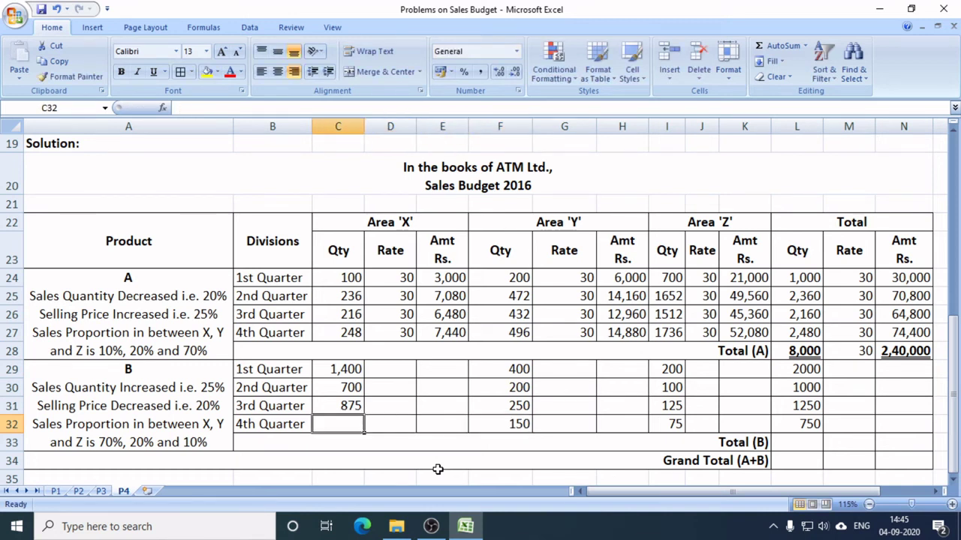
pyautogui.write('=70*')
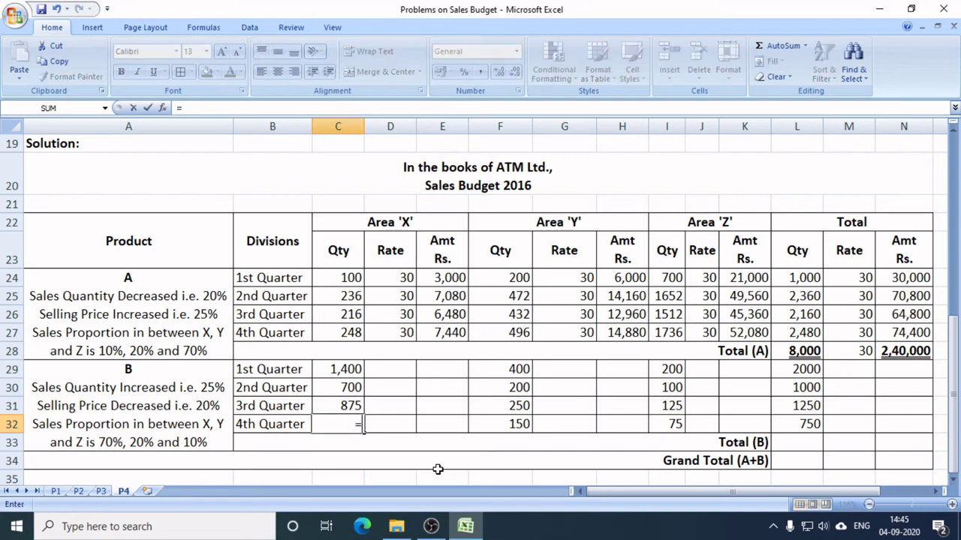
pyautogui.press('Right')
pyautogui.press('Right')
pyautogui.press('Right')
pyautogui.press('Right')
pyautogui.press('Right')
pyautogui.press('Right')
pyautogui.press('Right')
pyautogui.press('Right')
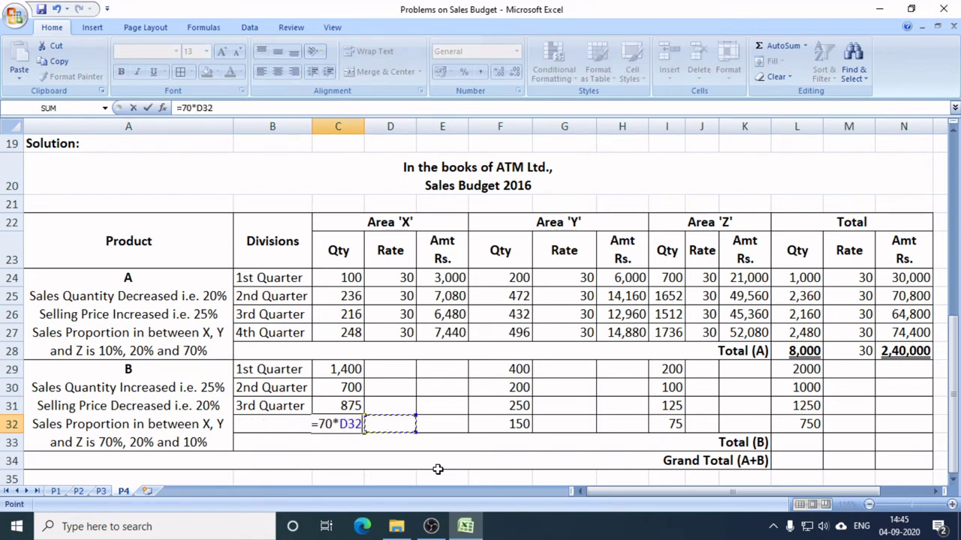
pyautogui.press('Right')
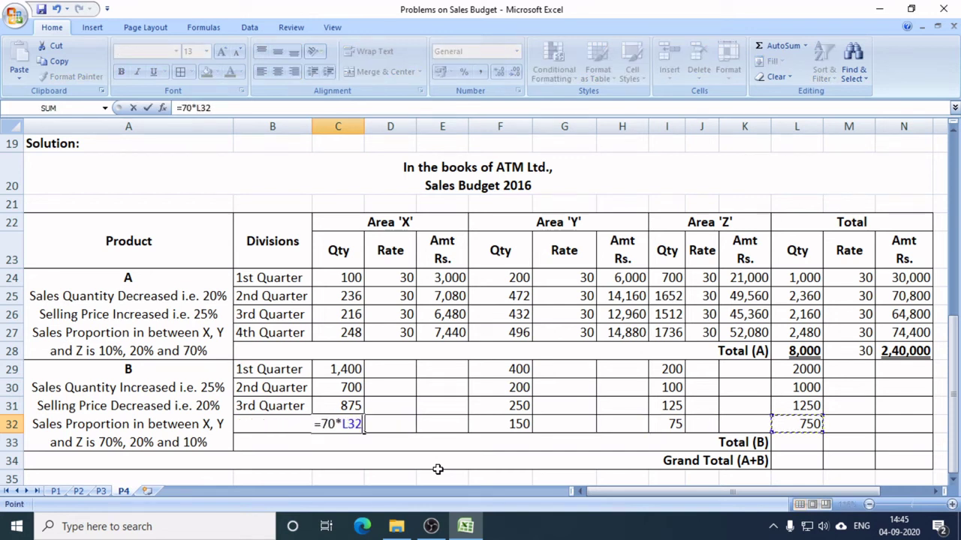
pyautogui.write('/100')
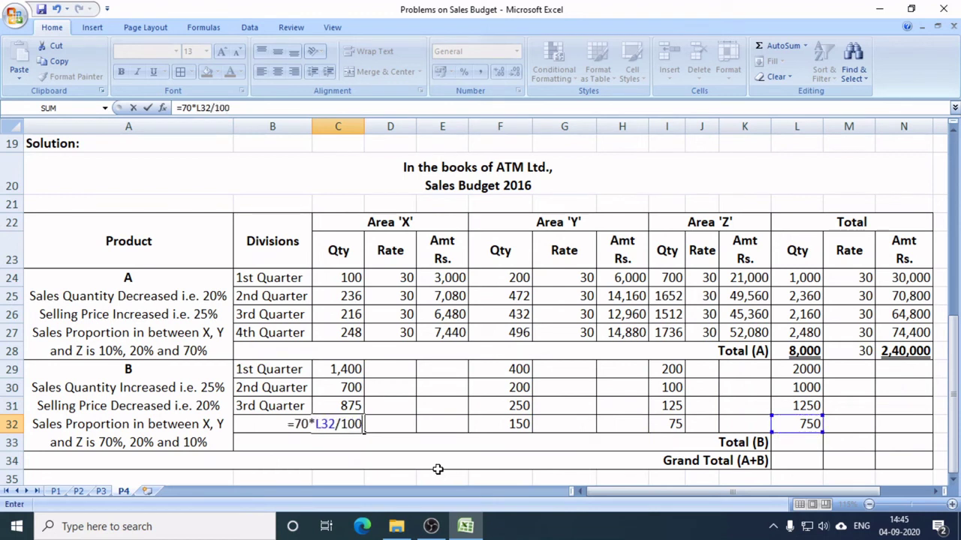
pyautogui.press('Return')
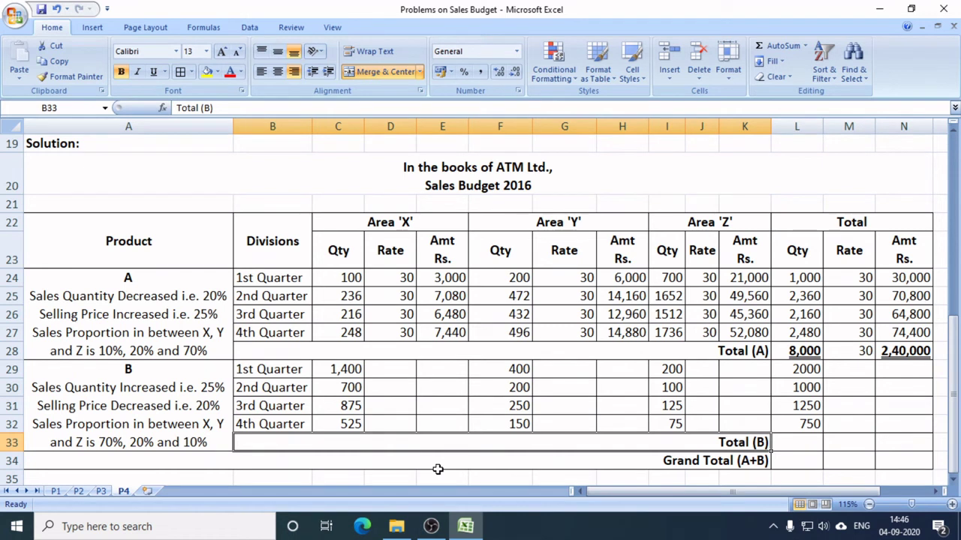
# - Check the sum of Product B's first-quarter area quantities in C29:I29 against the total quantity in L29
pyautogui.click(809, 369)
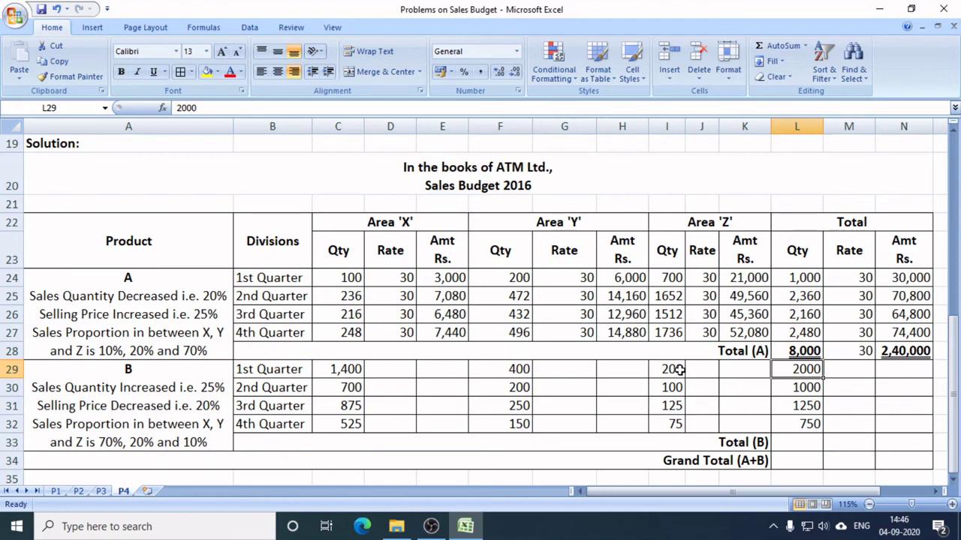
pyautogui.moveTo(368, 368); pyautogui.dragTo(660, 369)
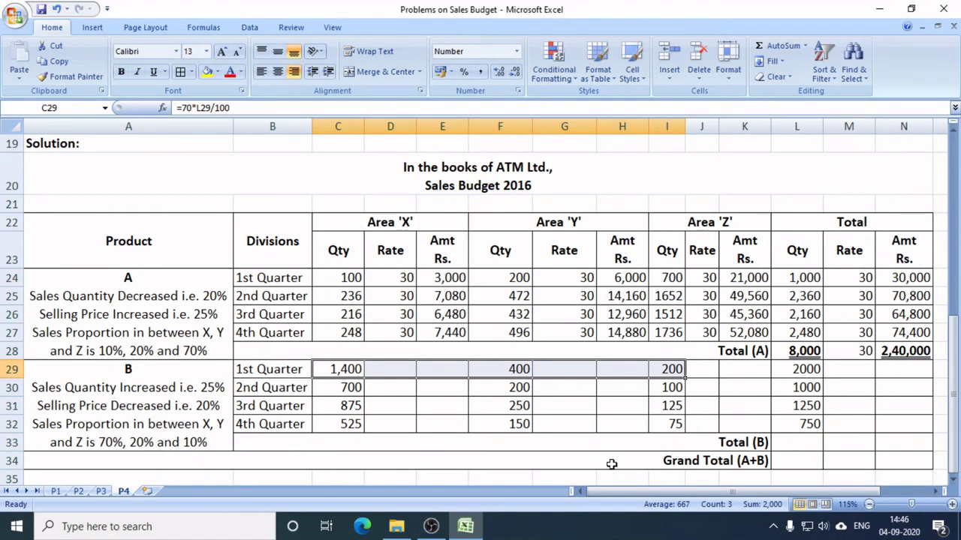
# - Copy Product B's selling price change of (-20%) from G10 into the working cell L10
pyautogui.scroll(5, 608, 461)
pyautogui.scroll(1, 612, 471)
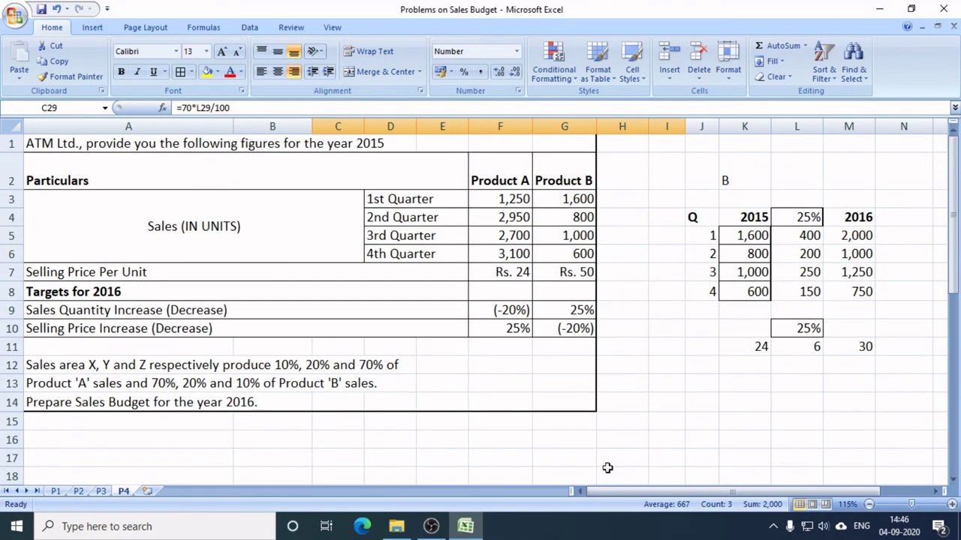
pyautogui.click(576, 331)
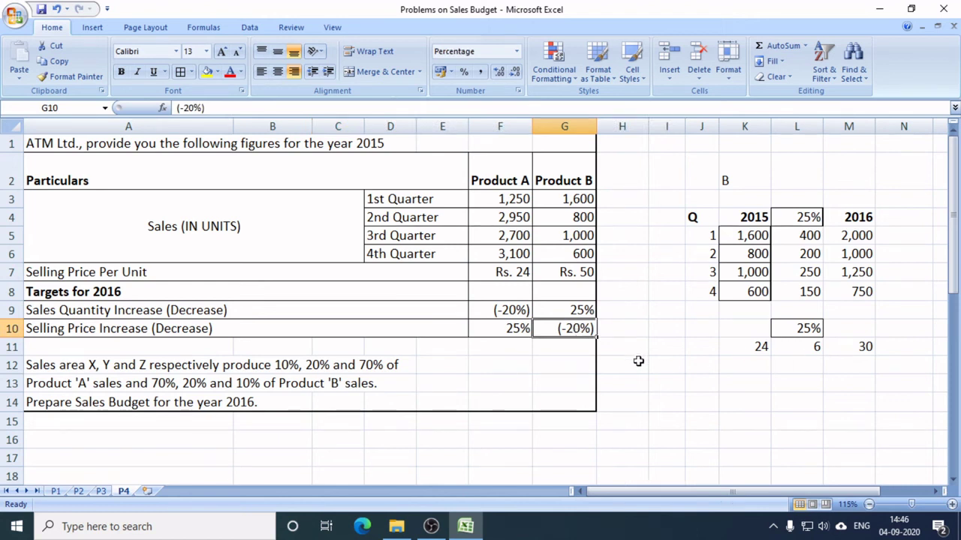
pyautogui.hotkey('ctrl', 'c')
pyautogui.click(805, 329)
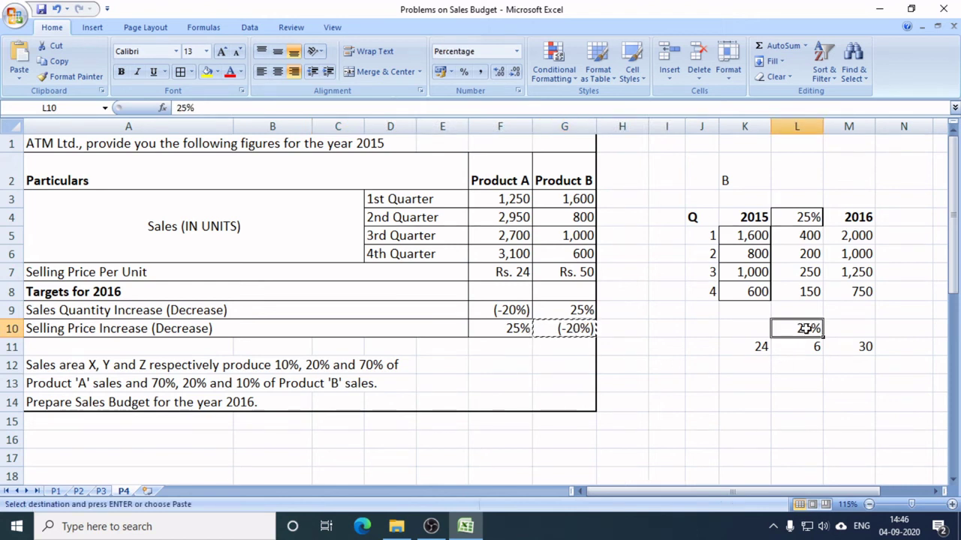
pyautogui.hotkey('ctrl', 'v')
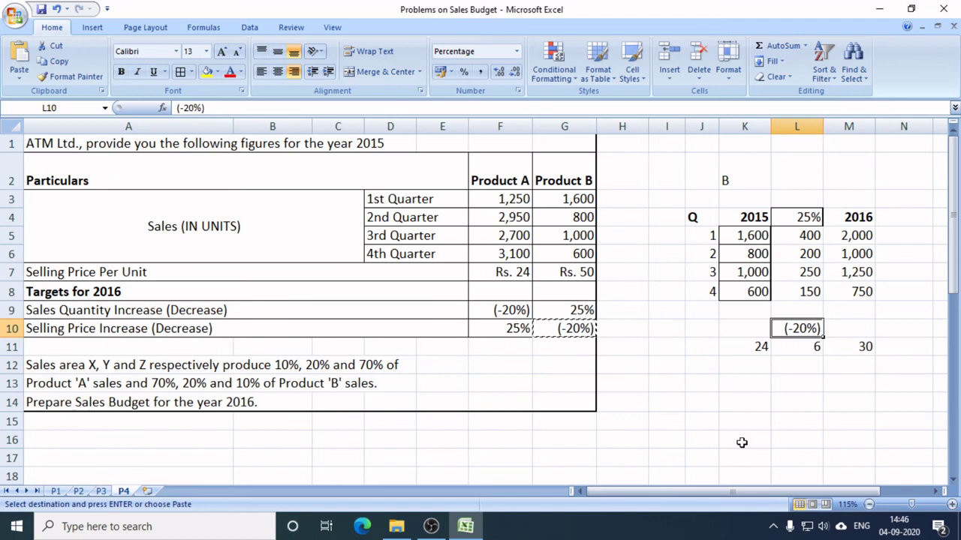
# - Update the selling price working in row 11 to 50 in K11, 10 in L11 and 40 in M11
pyautogui.click(575, 275)
pyautogui.click(757, 347)
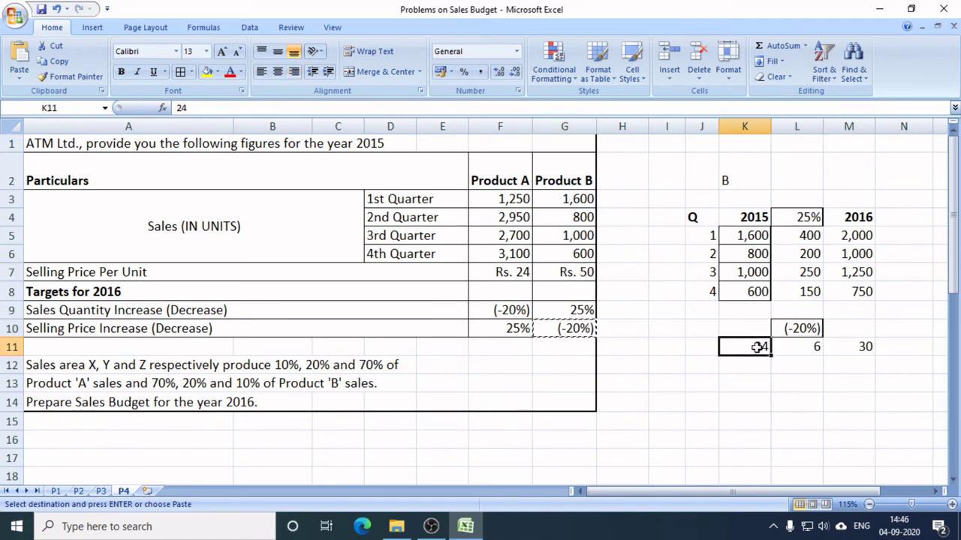
pyautogui.write('30')
pyautogui.press('Tab')
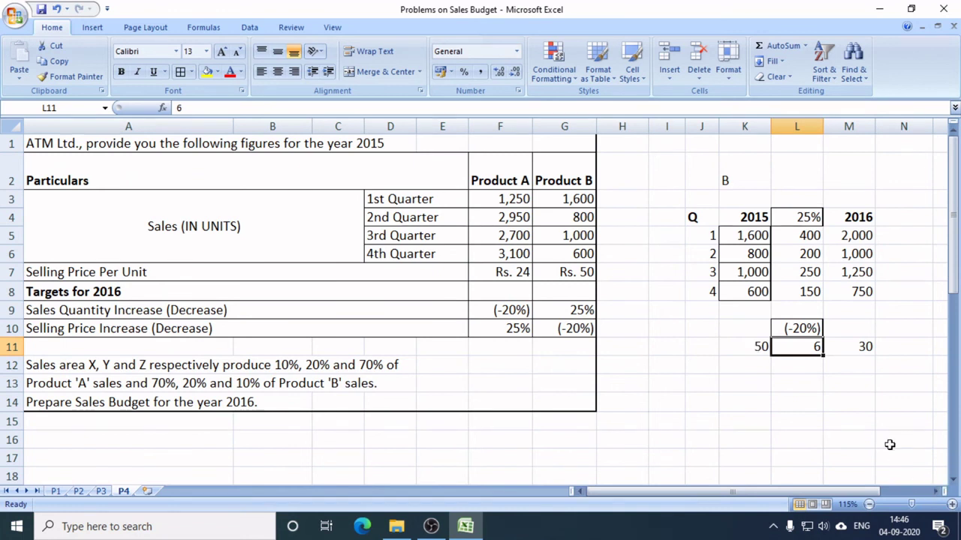
pyautogui.write('10')
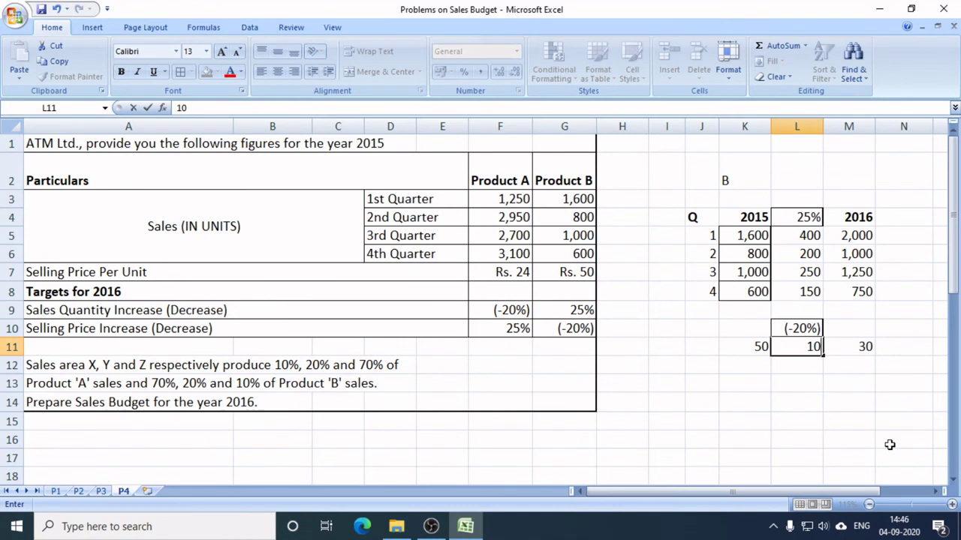
pyautogui.press('Tab')
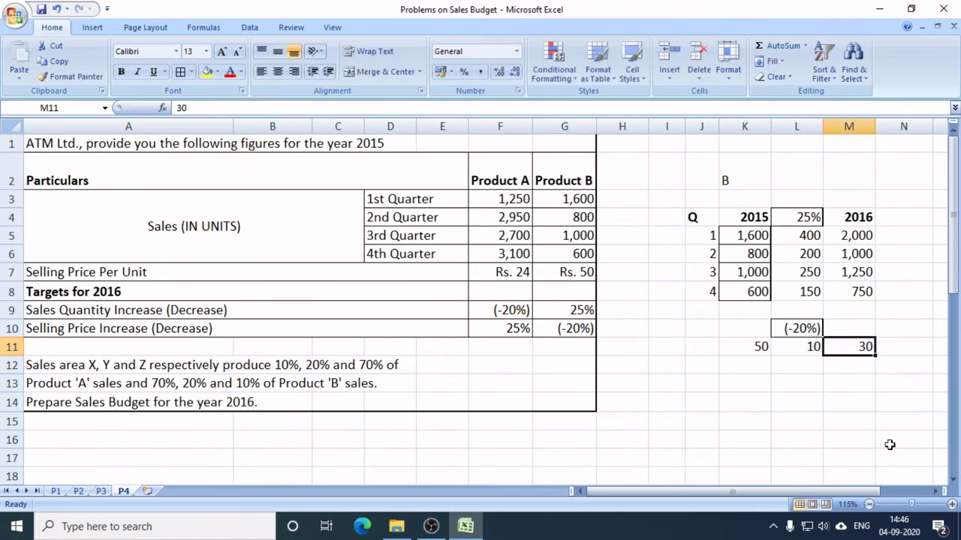
pyautogui.write('40')
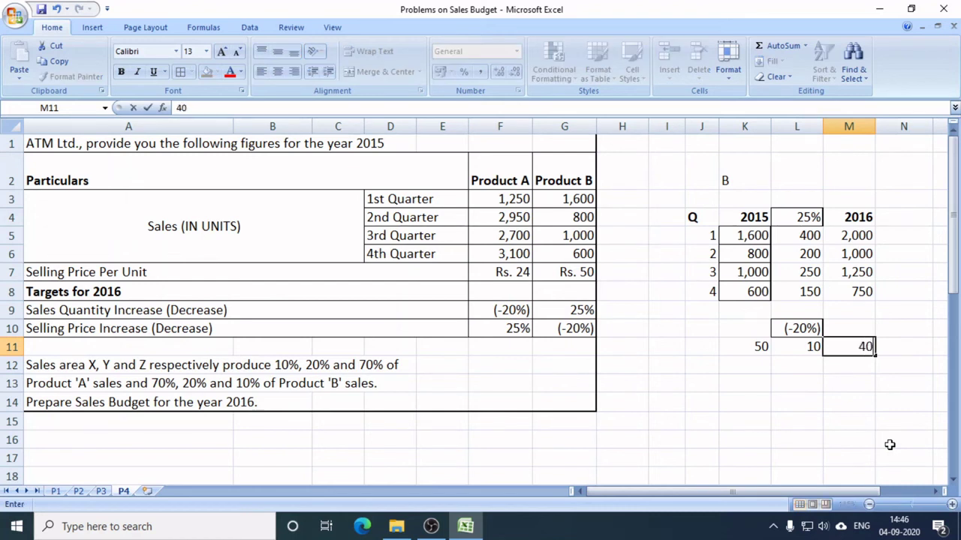
# - Enter a rate of 40 for all four quarters of Product B in the Total section, cells M29:M32
pyautogui.scroll(-7, 882, 449)
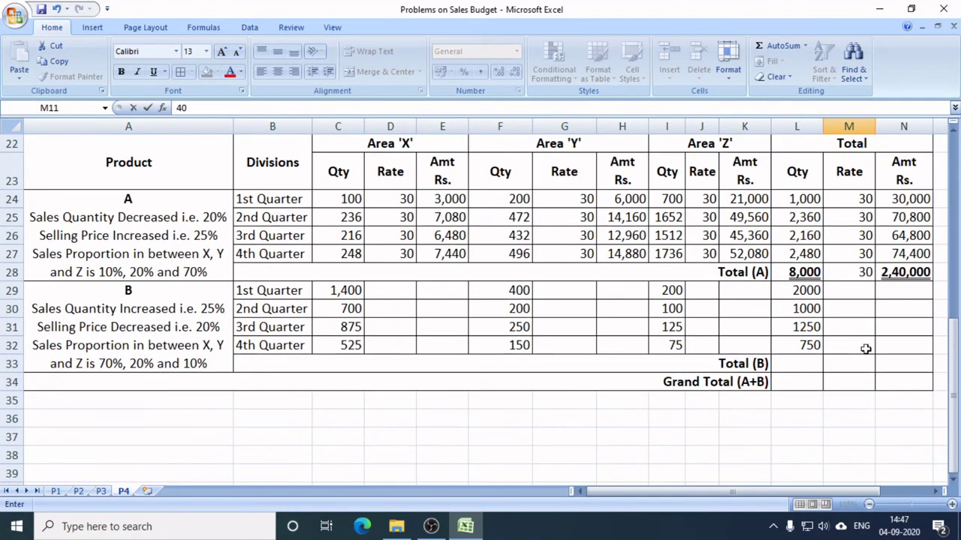
pyautogui.click(857, 292)
pyautogui.write('40')
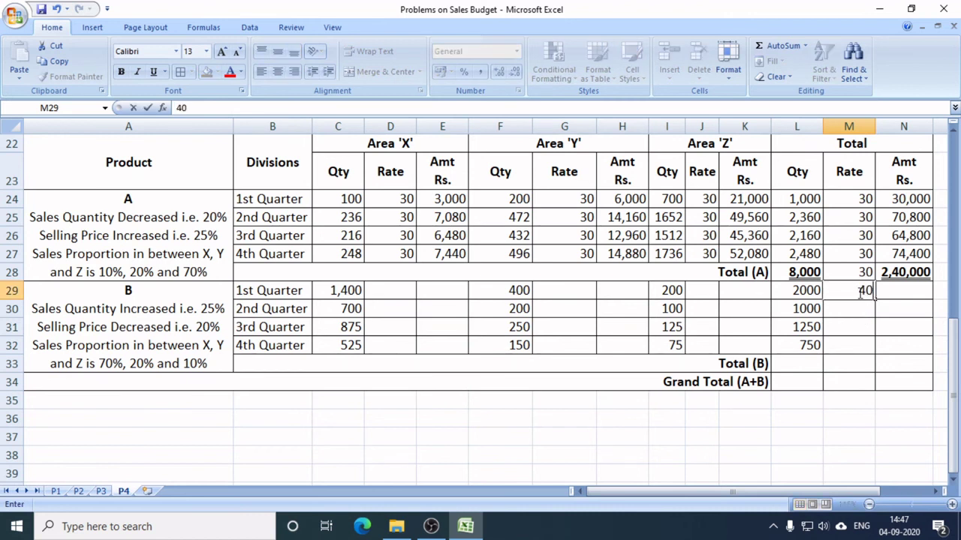
pyautogui.press('Return')
pyautogui.write('40')
pyautogui.press('Return')
pyautogui.write('40')
pyautogui.press('Return')
pyautogui.write('40')
# - Copy Product B's quarterly rates of 40 from M29:M32 into the Area X, Y and Z rate cells starting at D29, G29 and J29
pyautogui.moveTo(858, 292); pyautogui.dragTo(860, 345)
pyautogui.hotkey('ctrl', 'c')
pyautogui.click(379, 291)
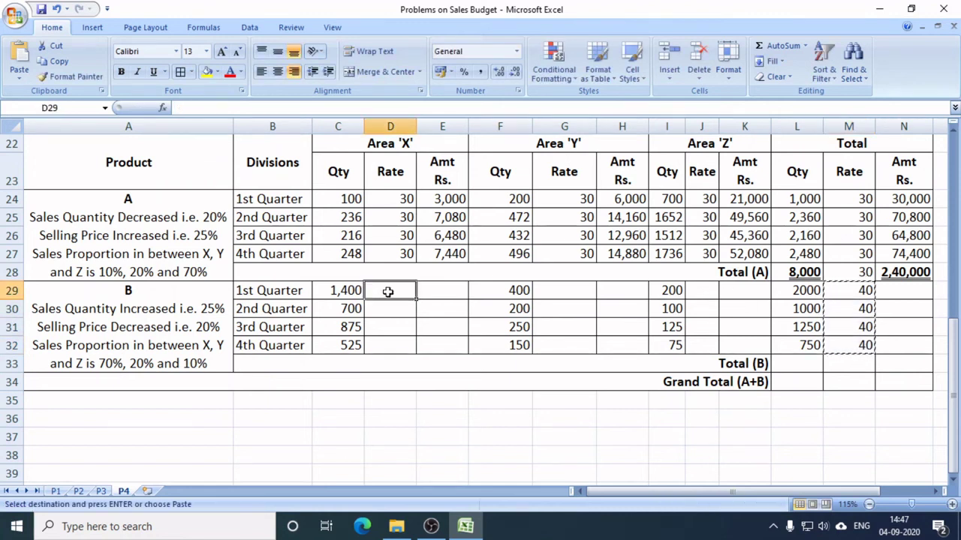
pyautogui.hotkey('ctrl', 'v')
pyautogui.click(564, 288)
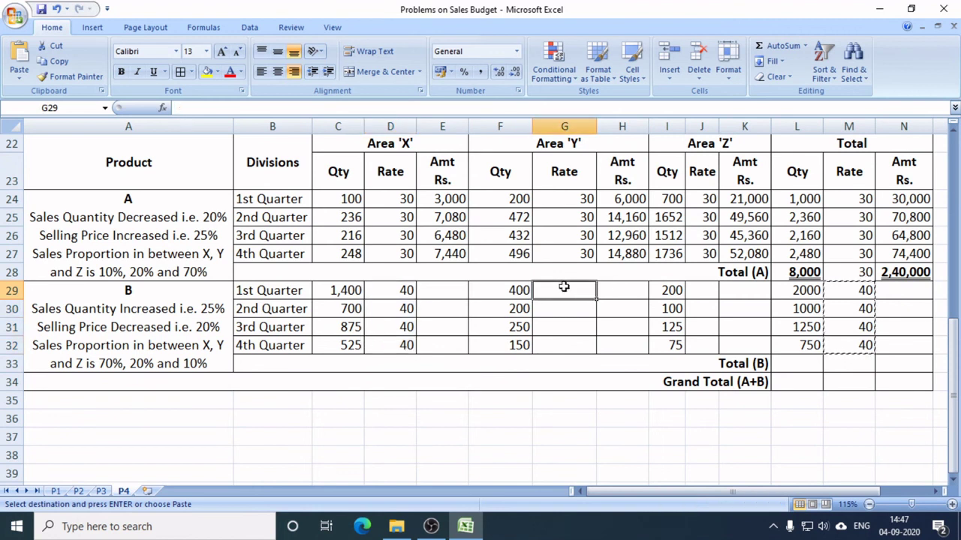
pyautogui.hotkey('ctrl', 'v')
pyautogui.click(697, 291)
pyautogui.hotkey('ctrl', 'v')
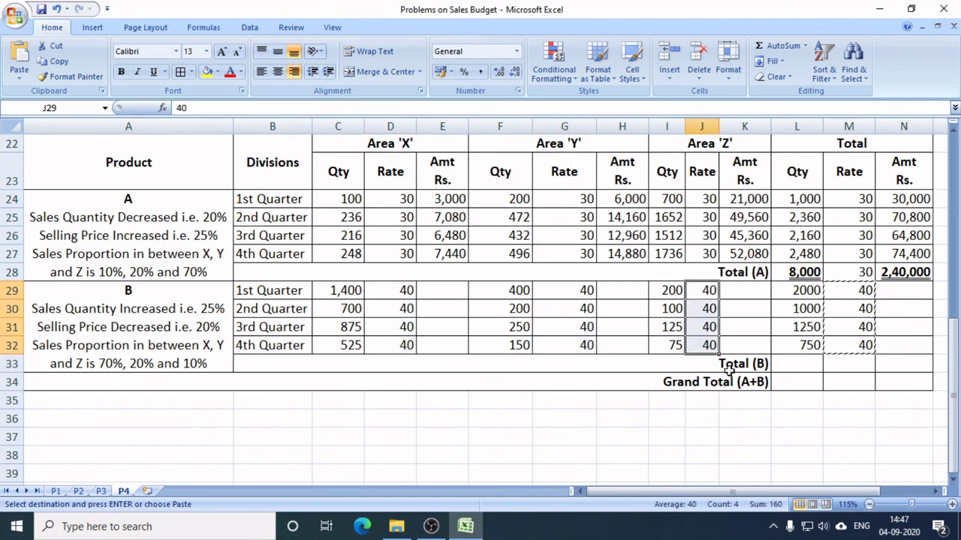
# - Calculate Product B's total amounts with =L29*M29 in N29 and fill the formula down to N32
pyautogui.click(897, 350)
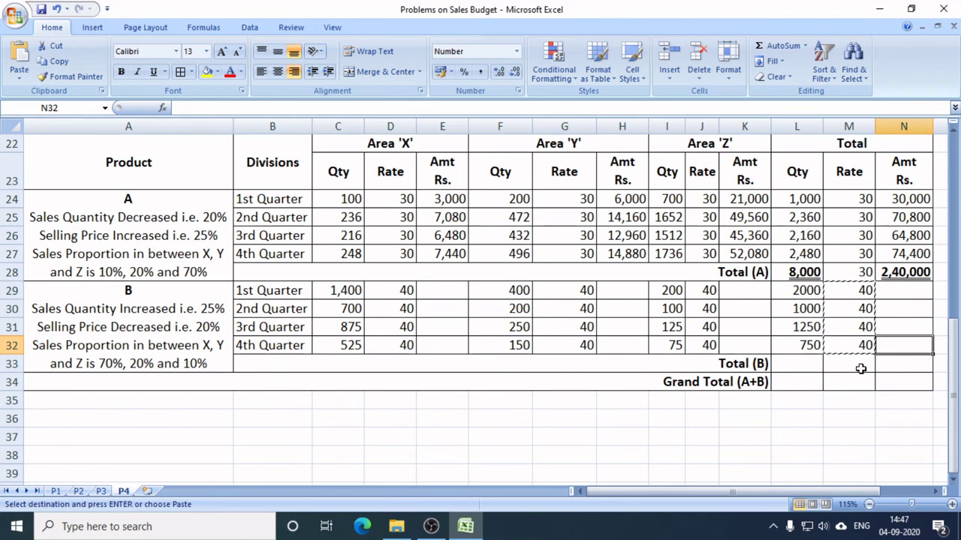
pyautogui.scroll(1, 876, 360)
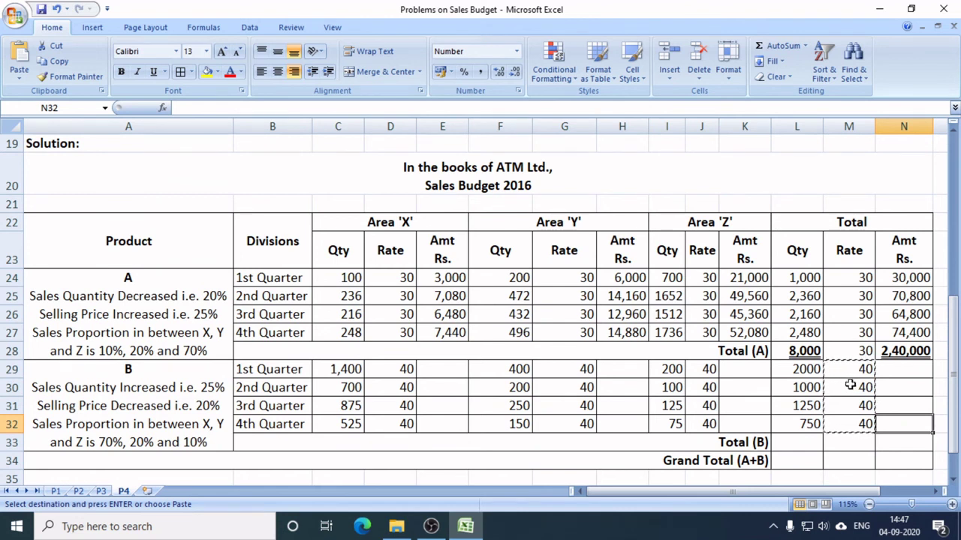
pyautogui.moveTo(796, 368); pyautogui.dragTo(797, 424)
pyautogui.moveTo(909, 367); pyautogui.dragTo(907, 422)
pyautogui.click(898, 369)
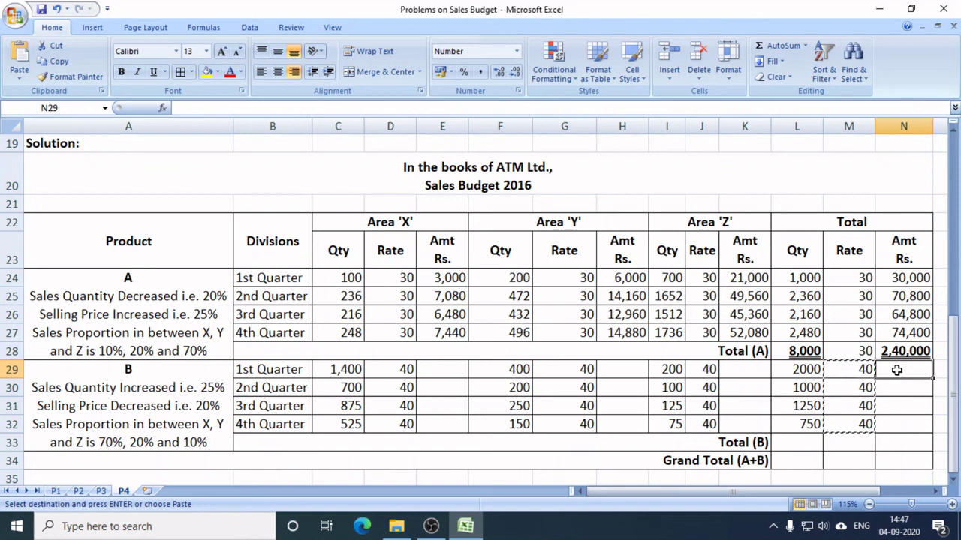
pyautogui.write('=')
pyautogui.press('Left')
pyautogui.press('Left')
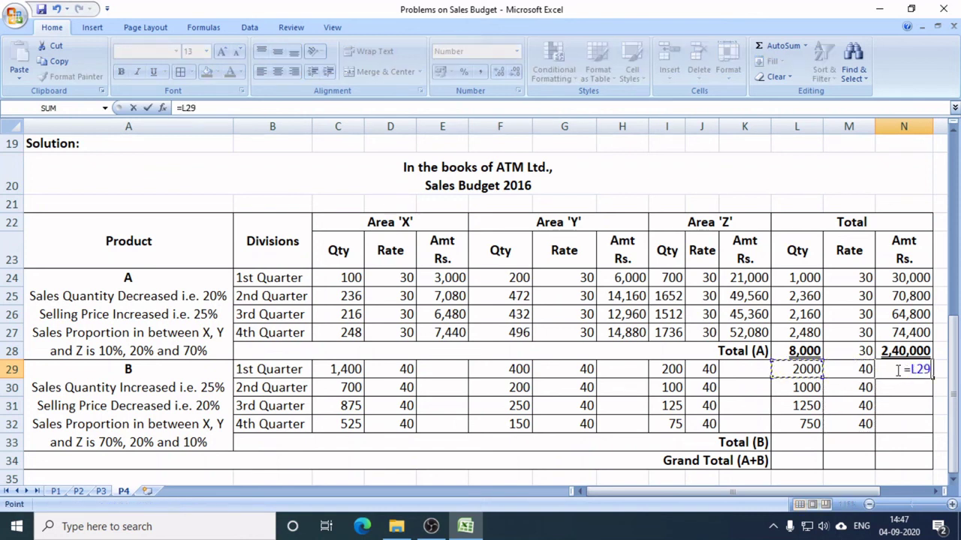
pyautogui.write('*')
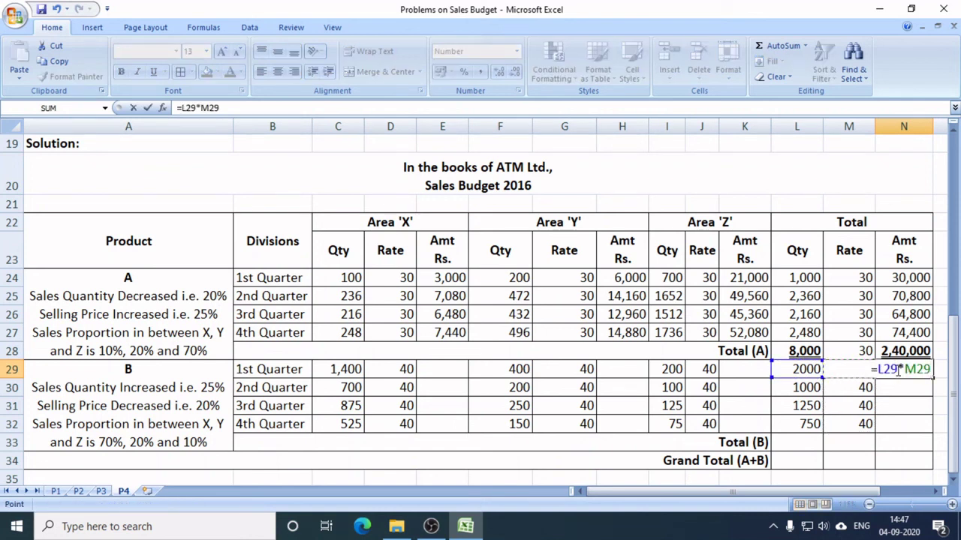
pyautogui.press('Return')
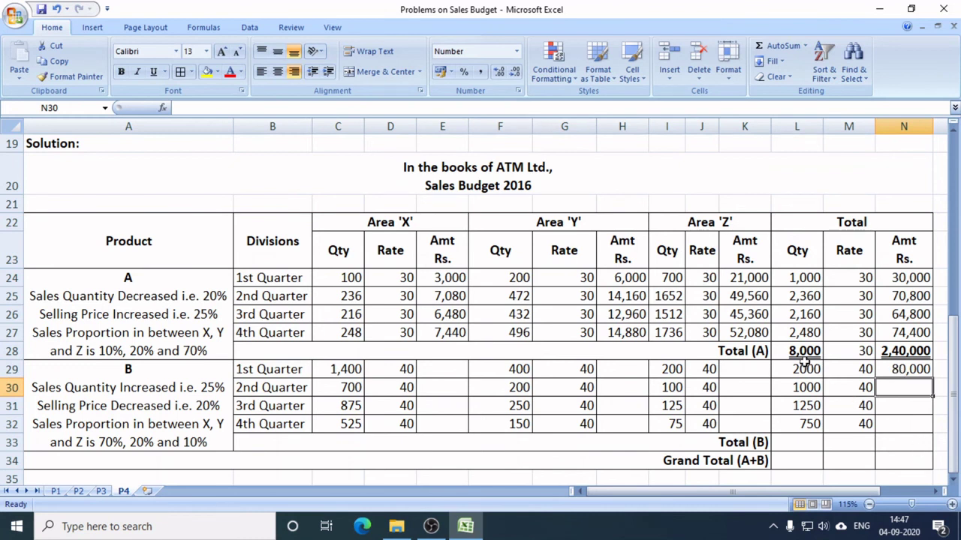
pyautogui.click(922, 370)
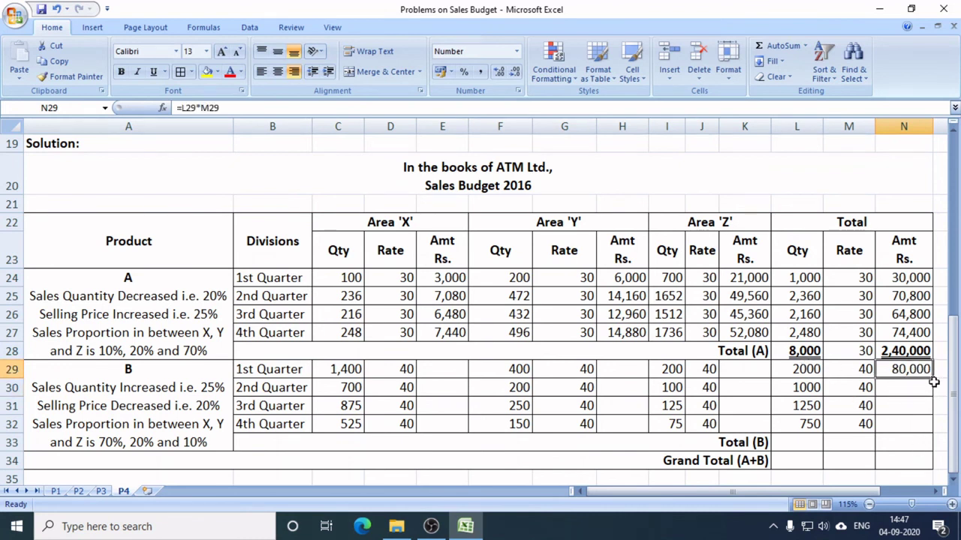
pyautogui.moveTo(932, 377); pyautogui.dragTo(929, 426)
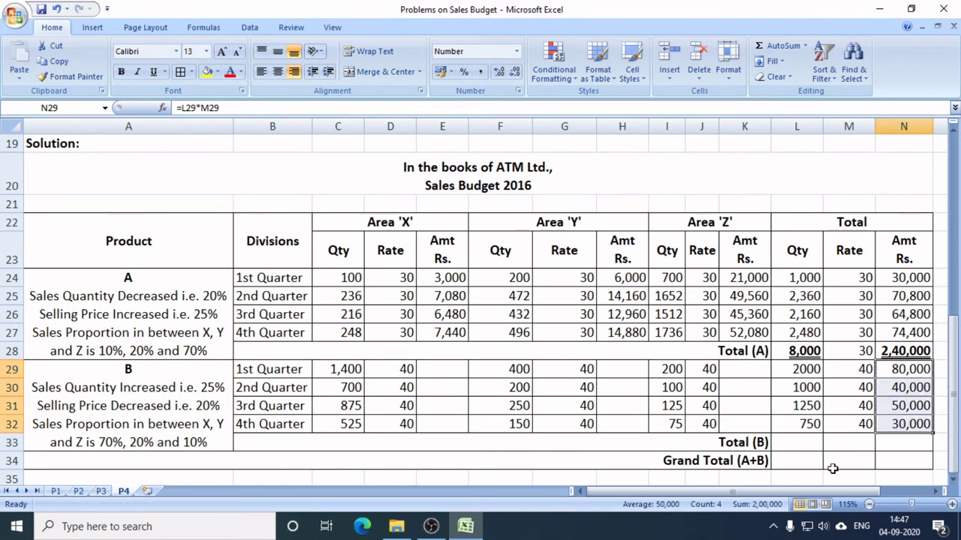
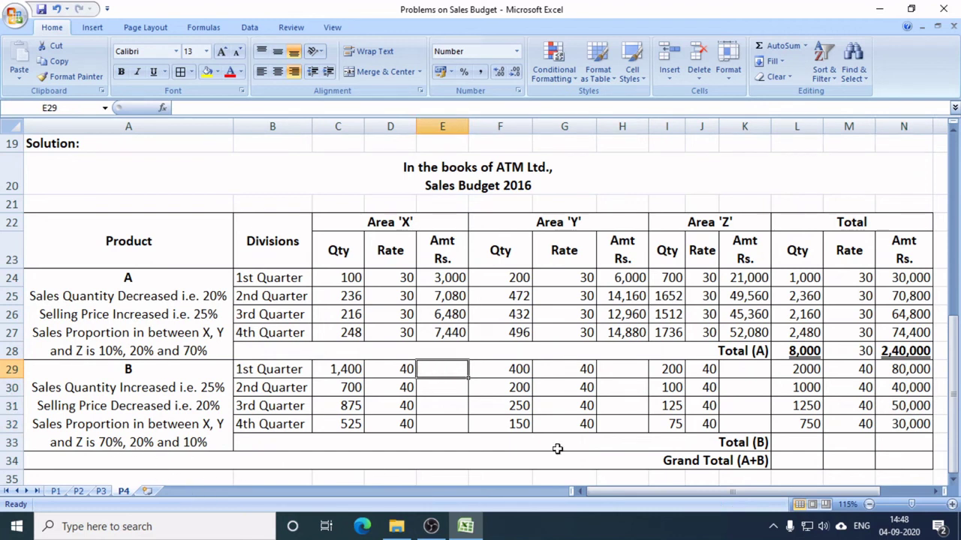
# - Calculate Product B's Area X amounts with =C29*D29 in E29 and fill the formula down to E32
pyautogui.click(911, 370)
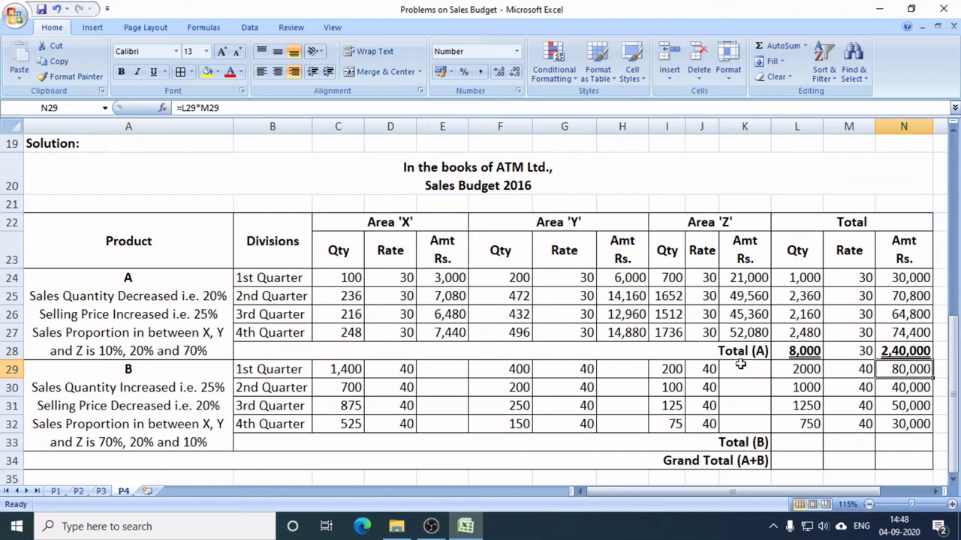
pyautogui.click(432, 368)
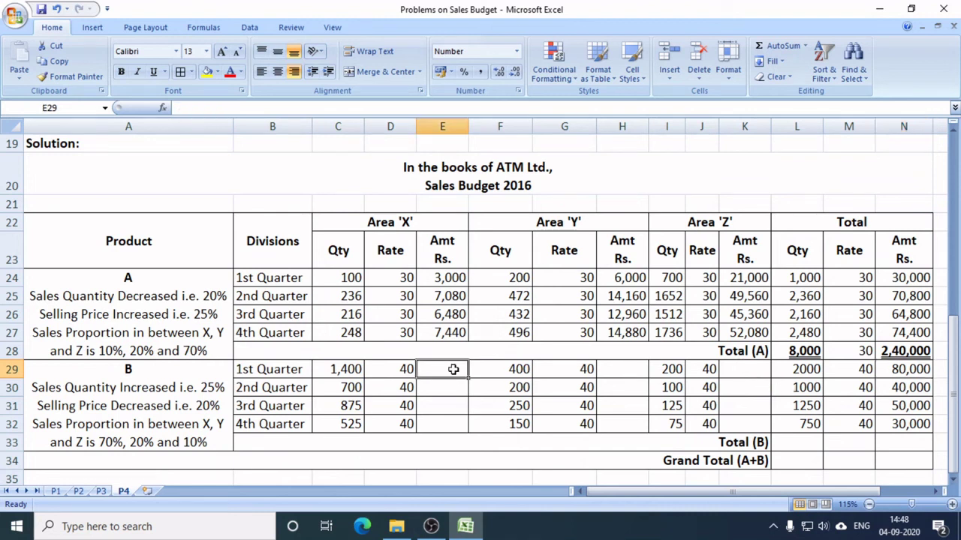
pyautogui.write('=')
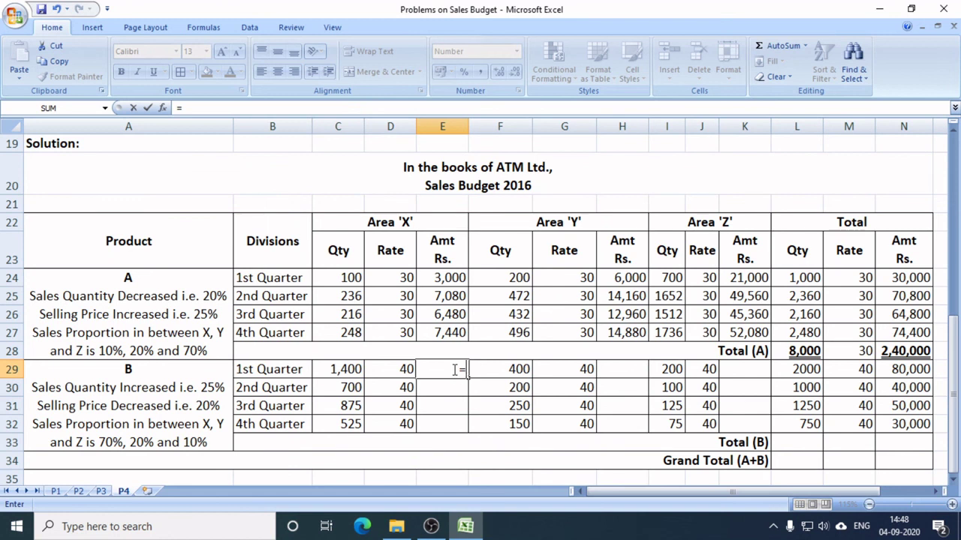
pyautogui.press('Left')
pyautogui.press('Left')
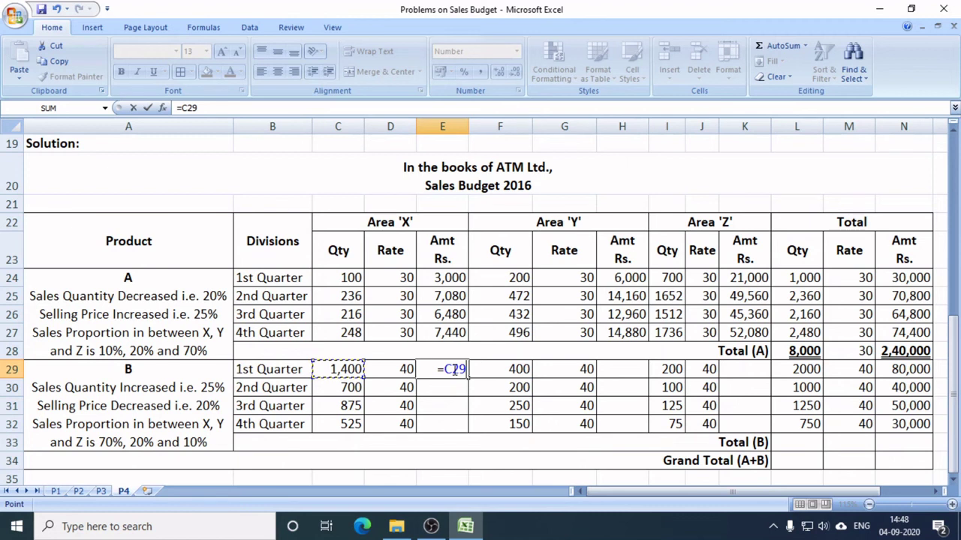
pyautogui.write('*')
pyautogui.press('Left')
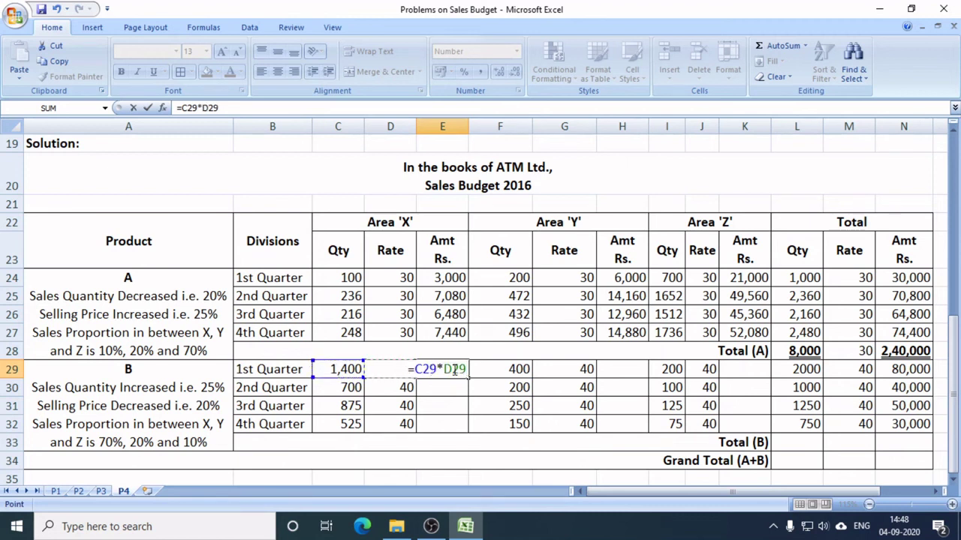
pyautogui.press('Return')
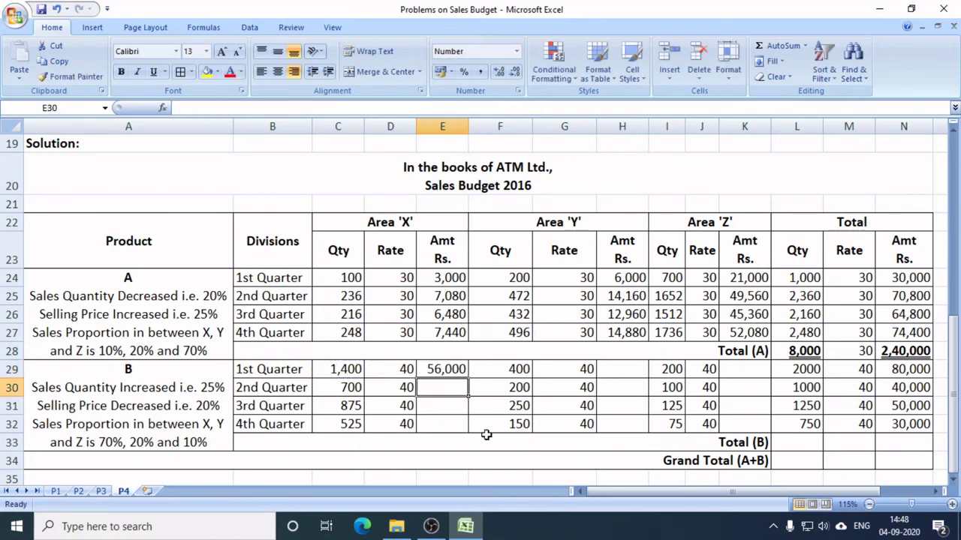
pyautogui.click(434, 367)
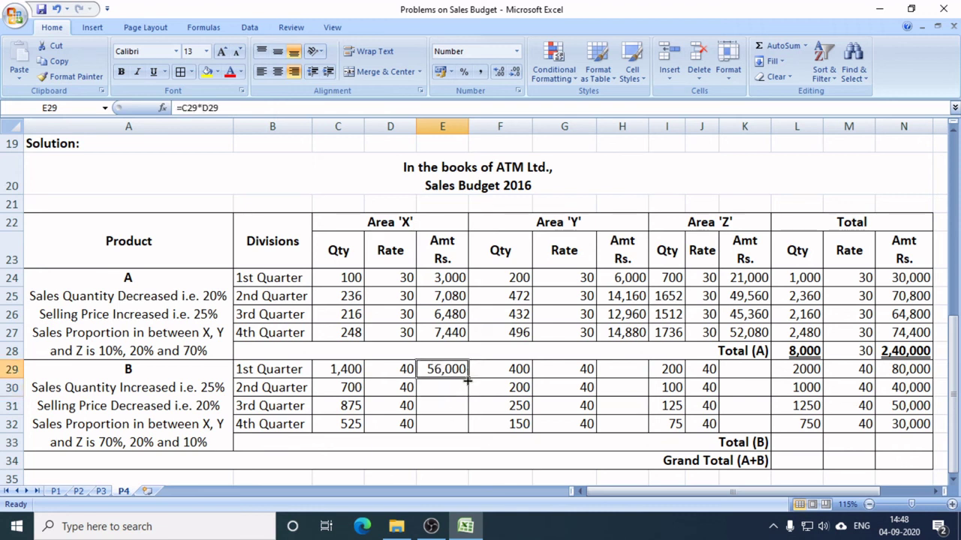
pyautogui.moveTo(469, 373); pyautogui.dragTo(475, 433)
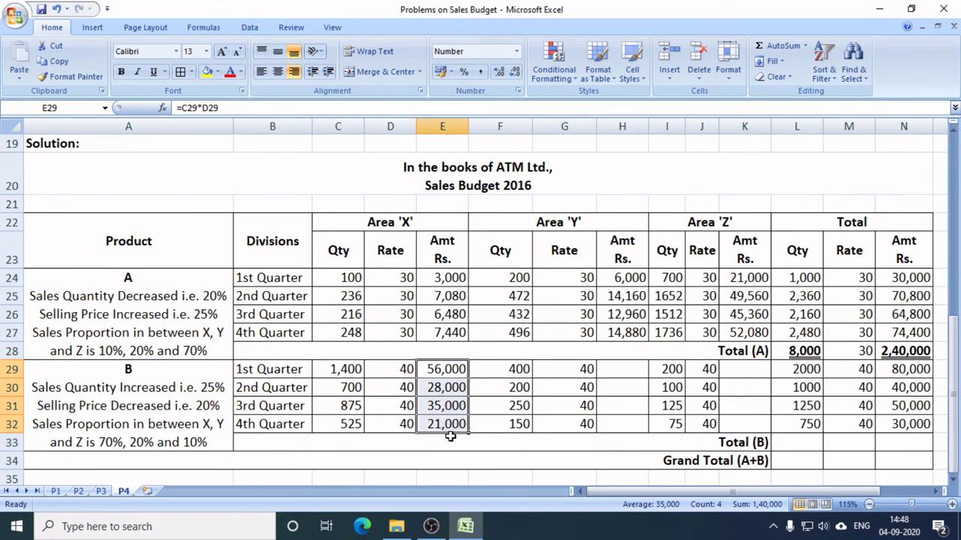
# - Calculate Product B's Area Y amounts with =F29*G29 in H29 and fill the formula down to H32
pyautogui.click(614, 372)
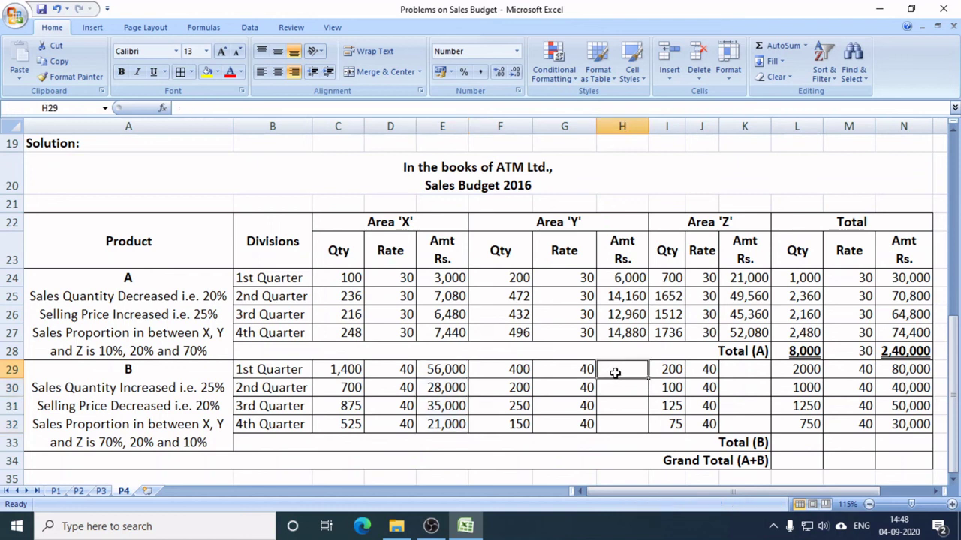
pyautogui.write('=')
pyautogui.press('Left')
pyautogui.press('Left')
pyautogui.write('*')
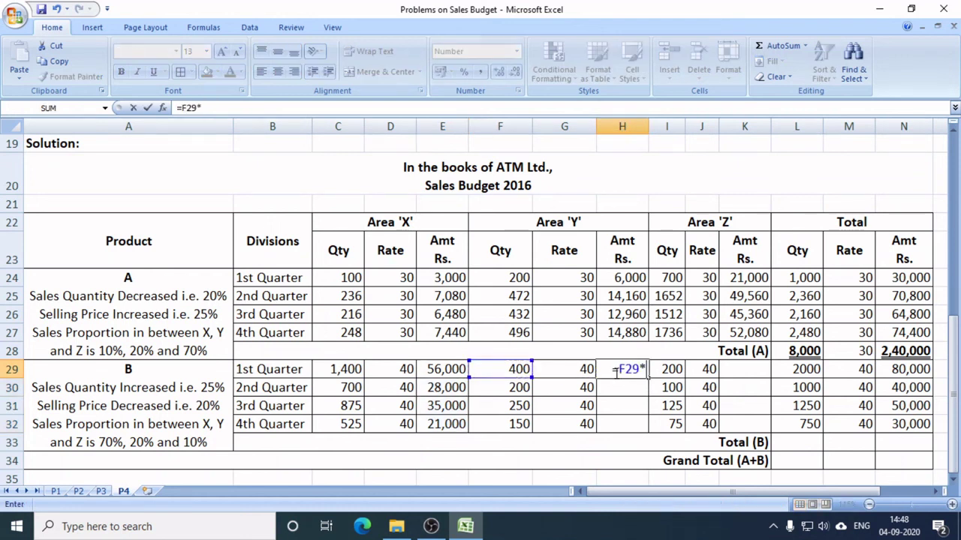
pyautogui.press('Left')
pyautogui.press('Return')
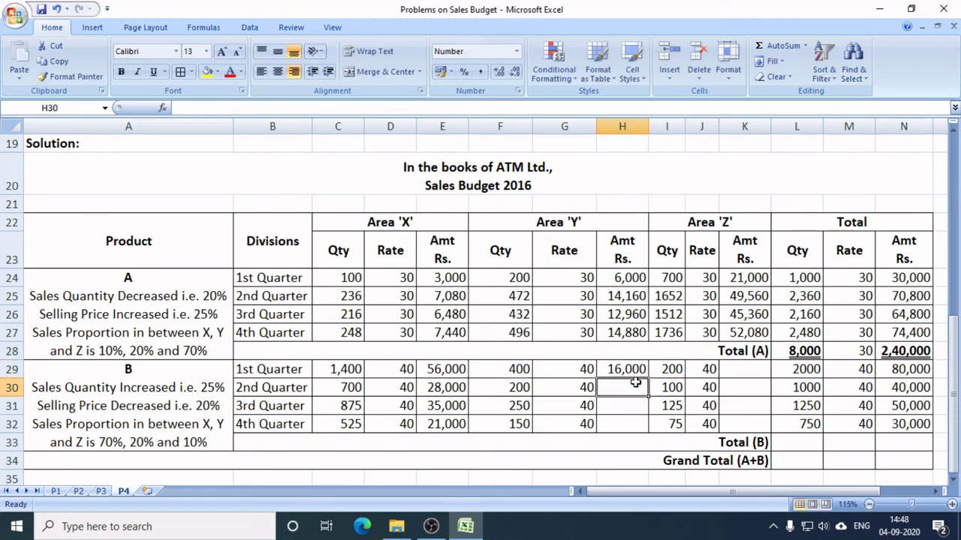
pyautogui.moveTo(517, 368); pyautogui.dragTo(567, 368)
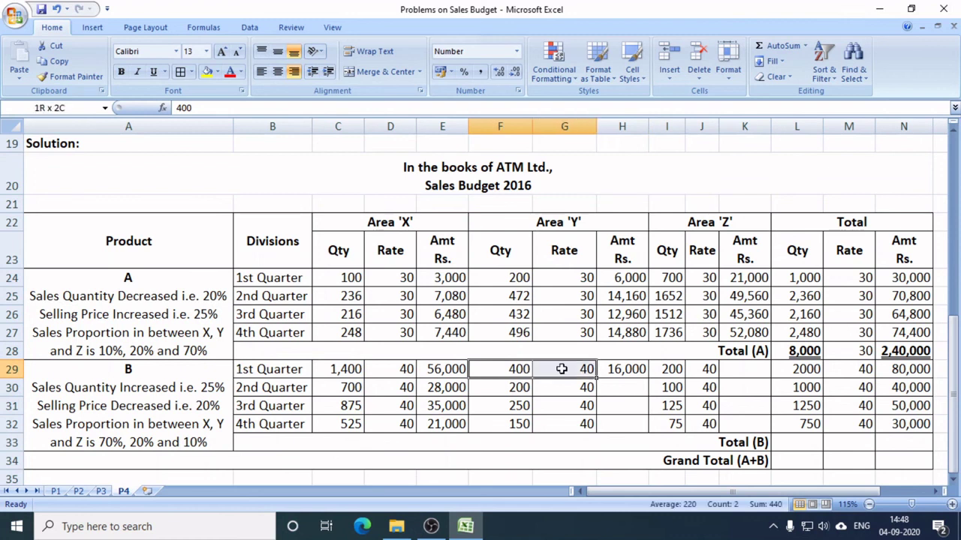
pyautogui.click(627, 369)
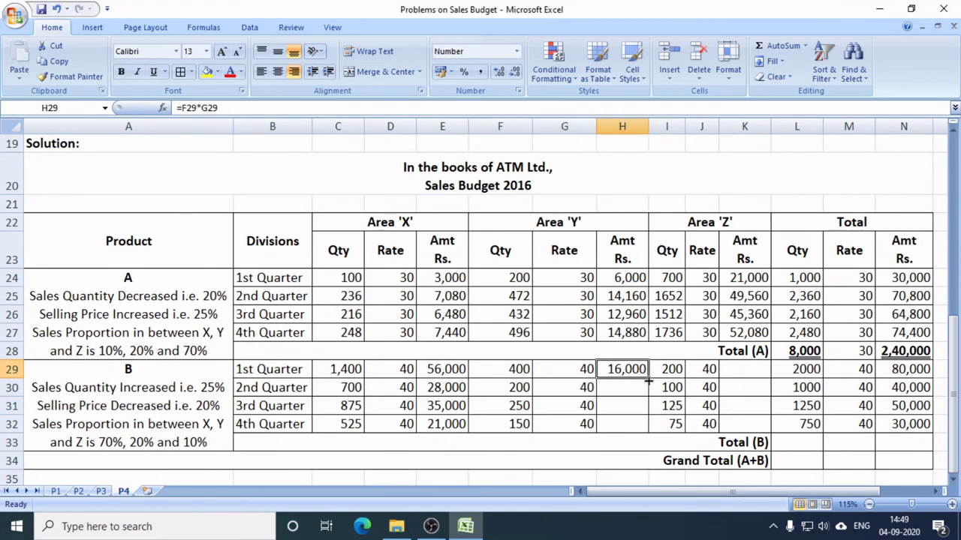
pyautogui.moveTo(647, 377); pyautogui.dragTo(643, 434)
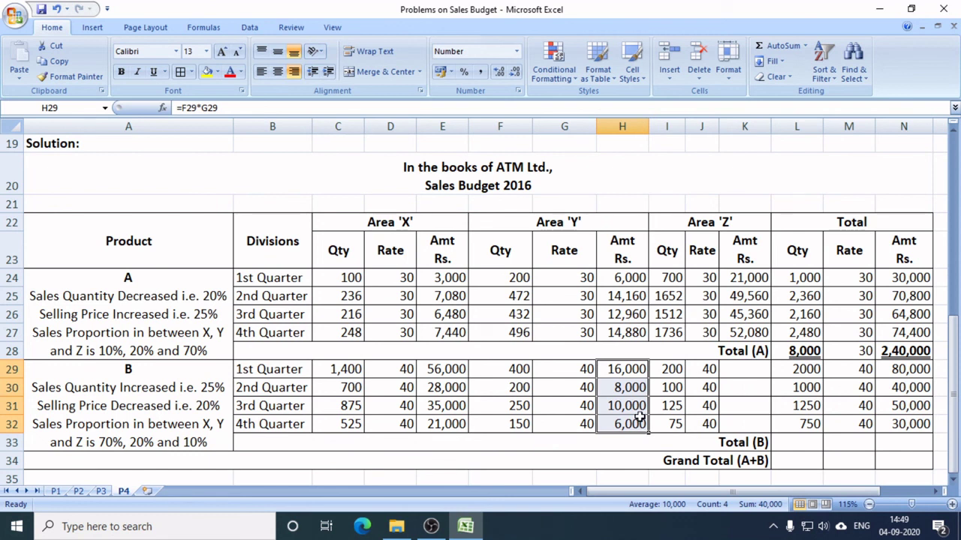
pyautogui.click(632, 370)
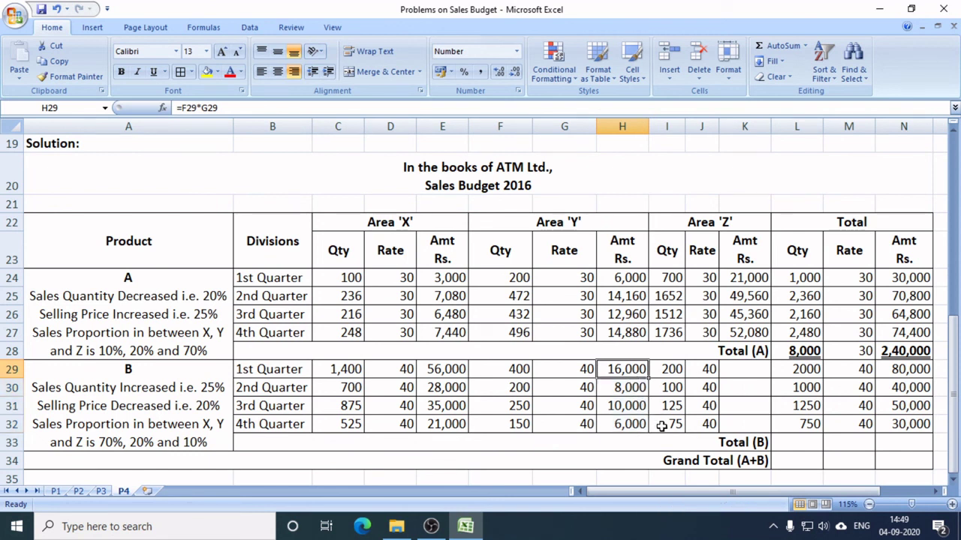
pyautogui.click(582, 224)
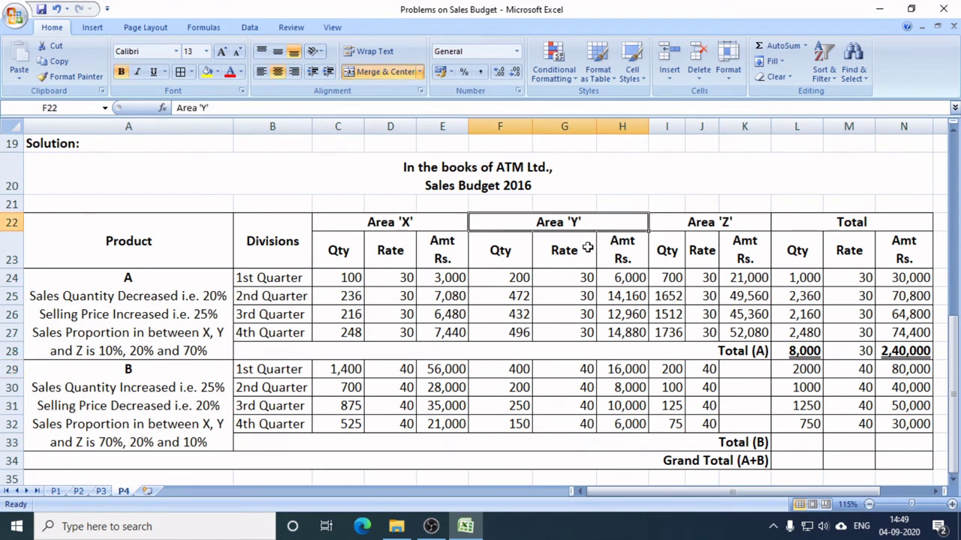
pyautogui.click(621, 388)
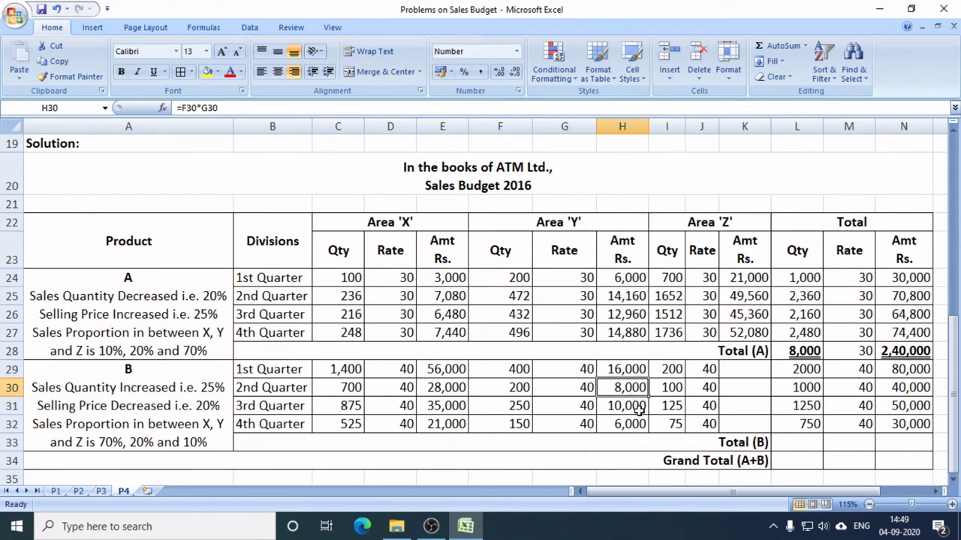
pyautogui.click(635, 406)
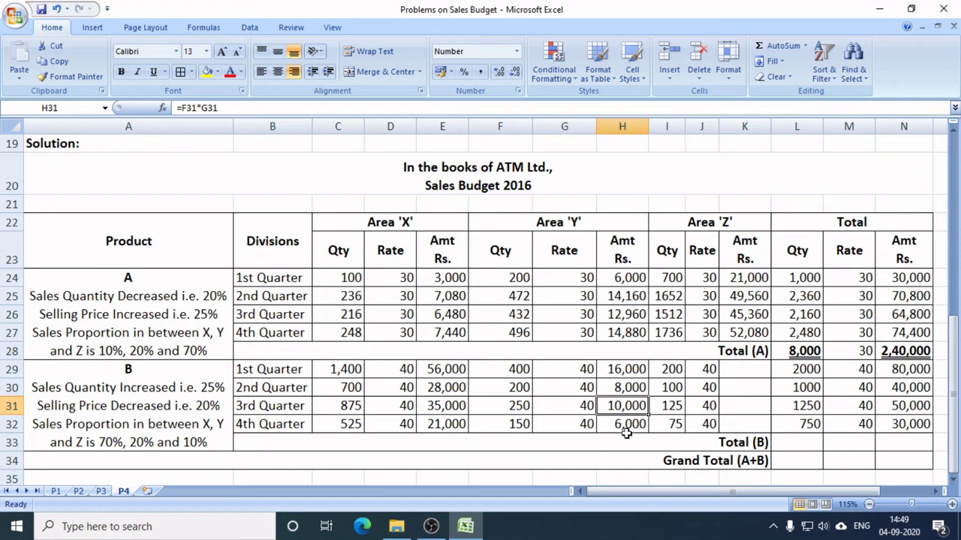
pyautogui.click(626, 441)
pyautogui.click(602, 226)
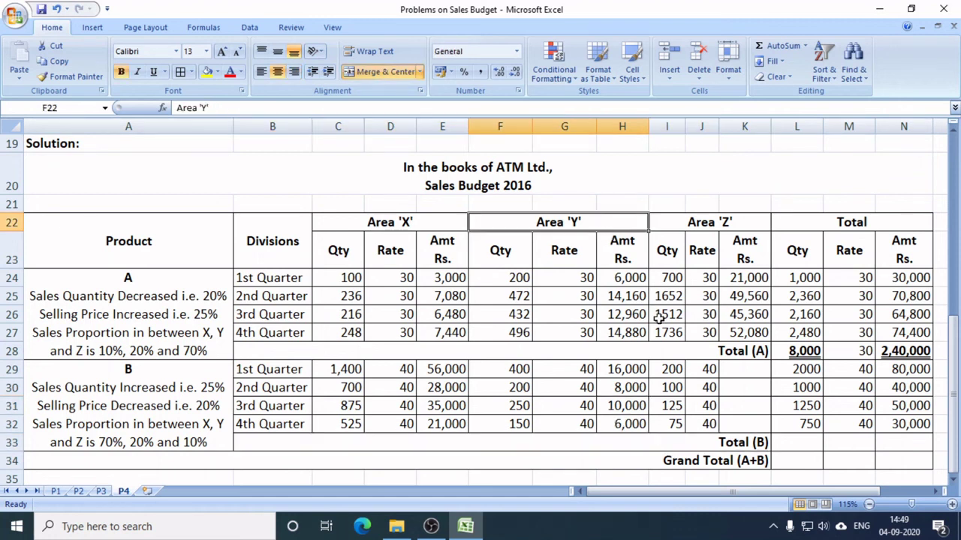
# - Calculate Product B's Area Z amounts with =I29*J29 in K29 and fill the formula down to K32
pyautogui.click(740, 366)
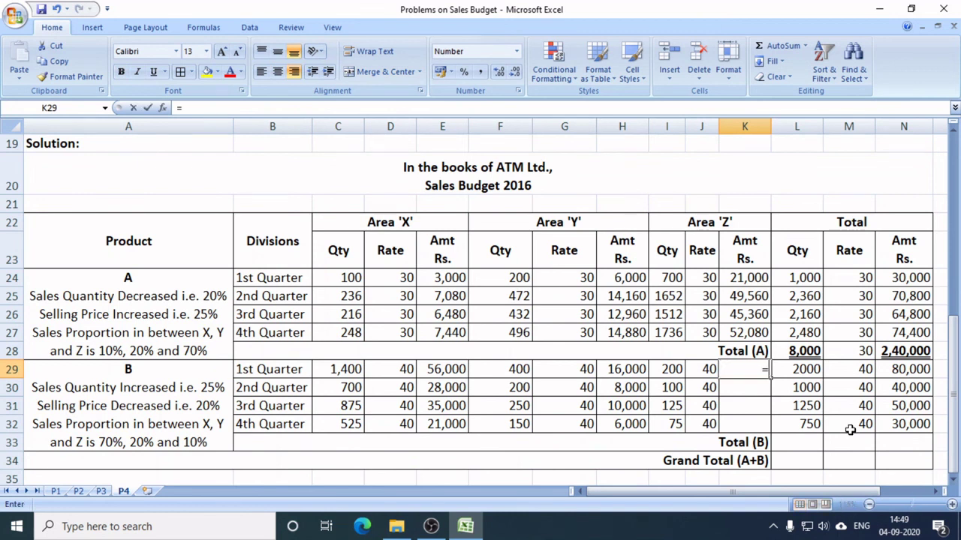
pyautogui.write('=')
pyautogui.press('Left')
pyautogui.press('Left')
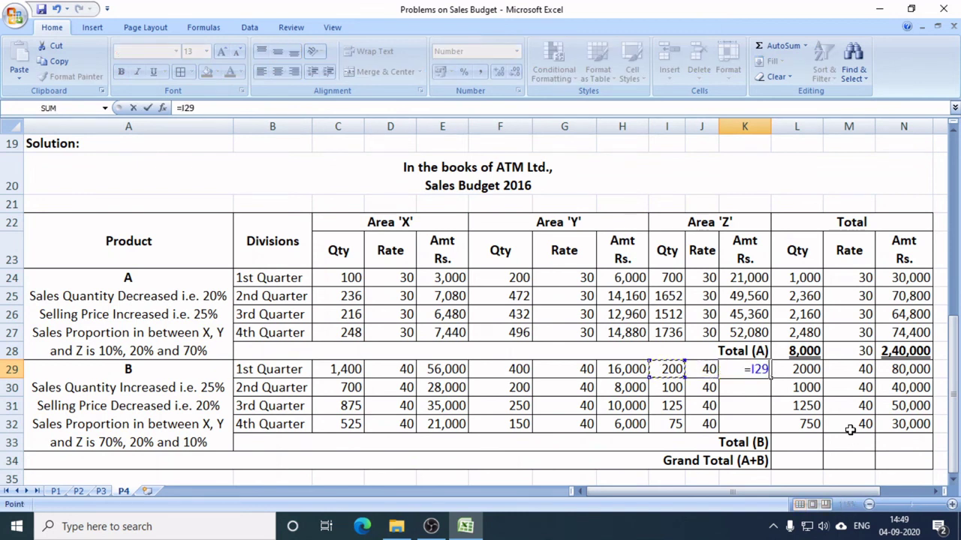
pyautogui.write('*')
pyautogui.press('Left')
pyautogui.press('Return')
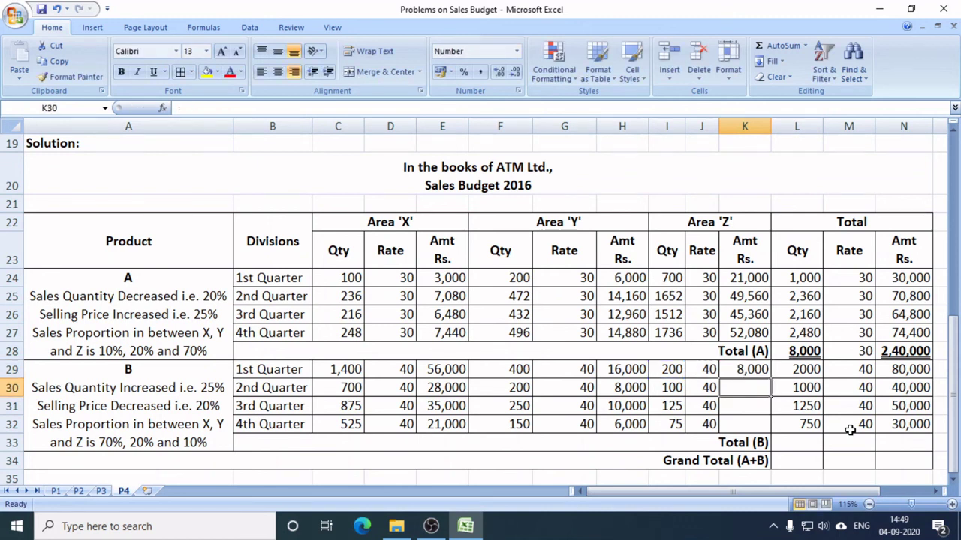
pyautogui.click(749, 371)
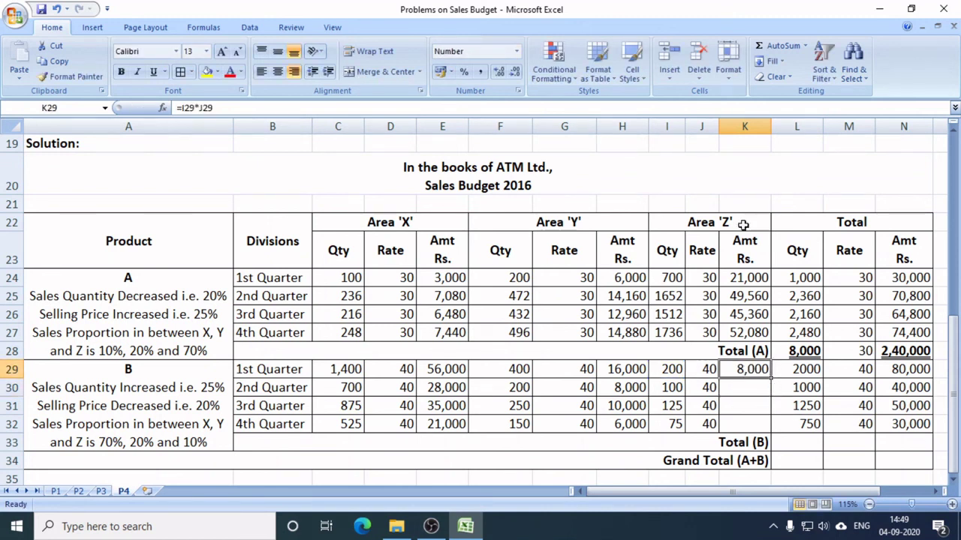
pyautogui.moveTo(772, 379); pyautogui.dragTo(767, 437)
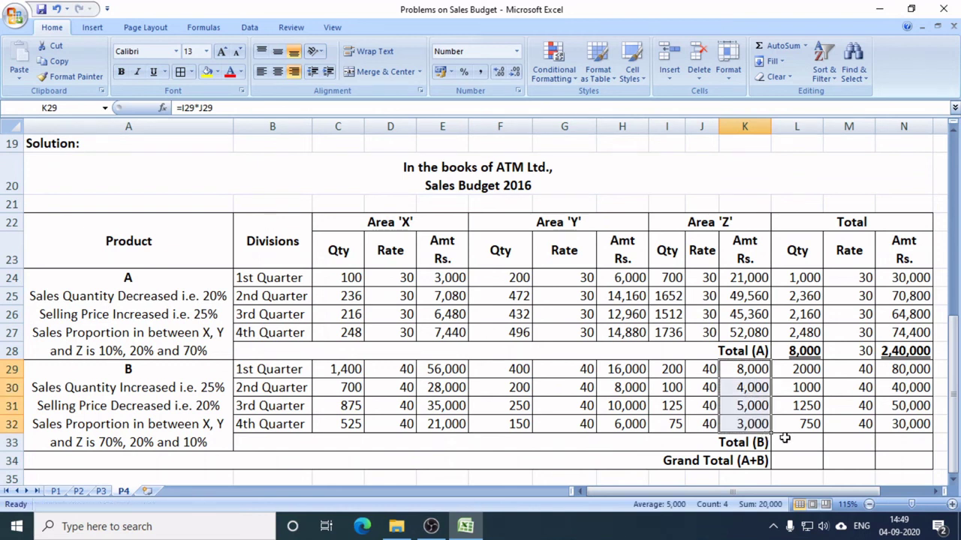
pyautogui.click(736, 396)
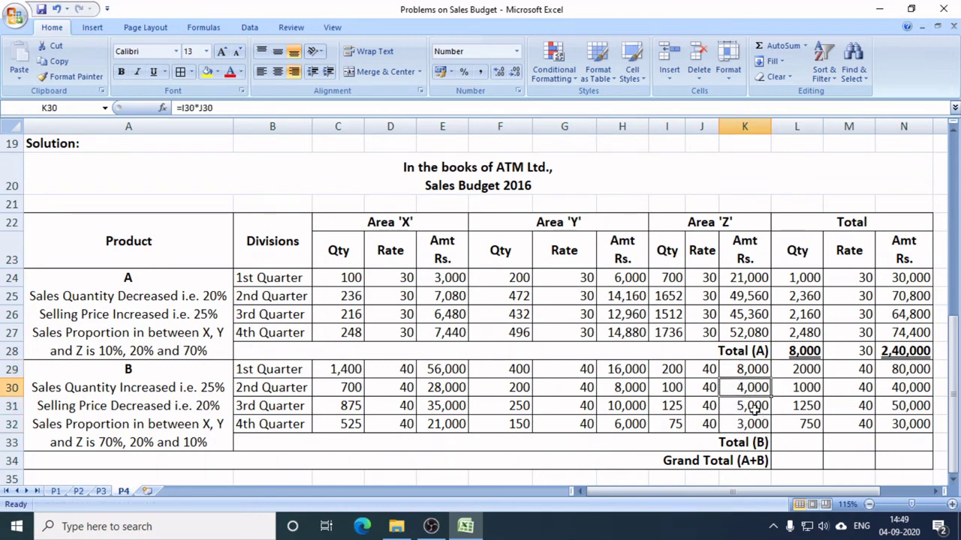
pyautogui.click(754, 407)
pyautogui.click(752, 424)
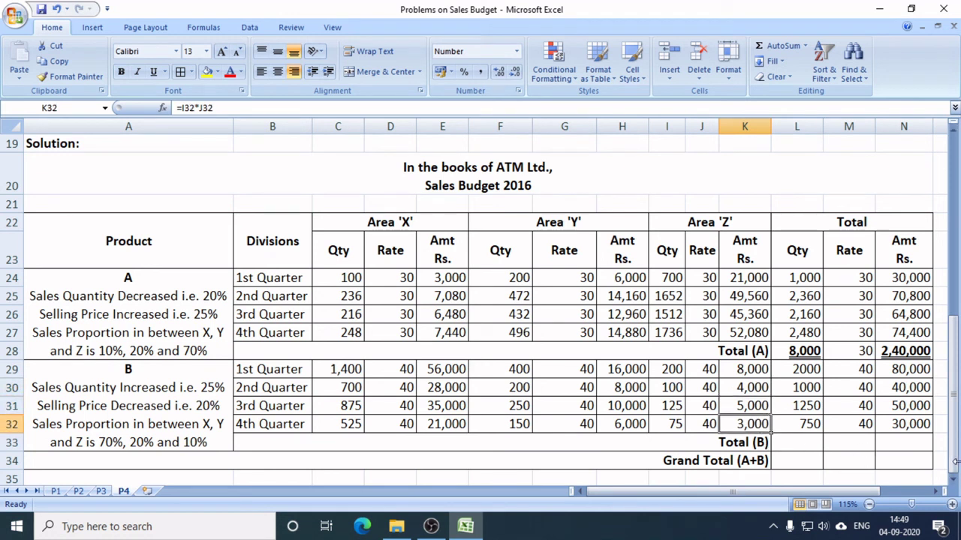
# - Complete the Total (B) row with the summed quarterly quantities in L33, a rate of 40 in M33 and the summed amounts in N33
pyautogui.click(802, 444)
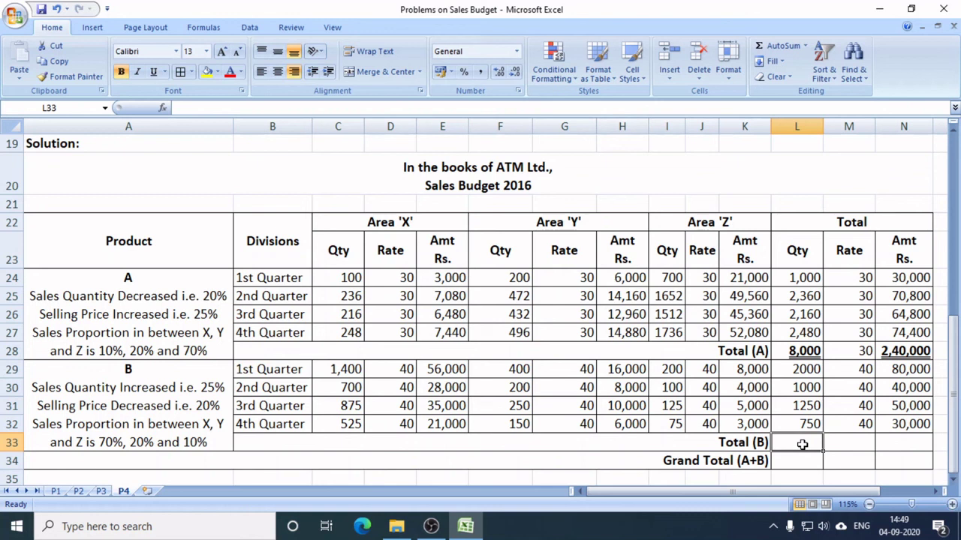
pyautogui.moveTo(803, 369); pyautogui.dragTo(809, 425)
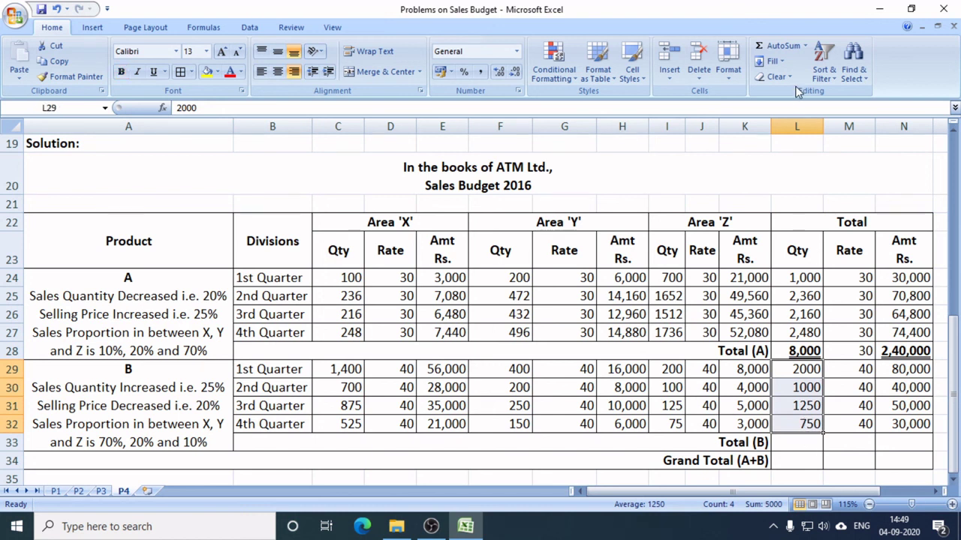
pyautogui.click(780, 46)
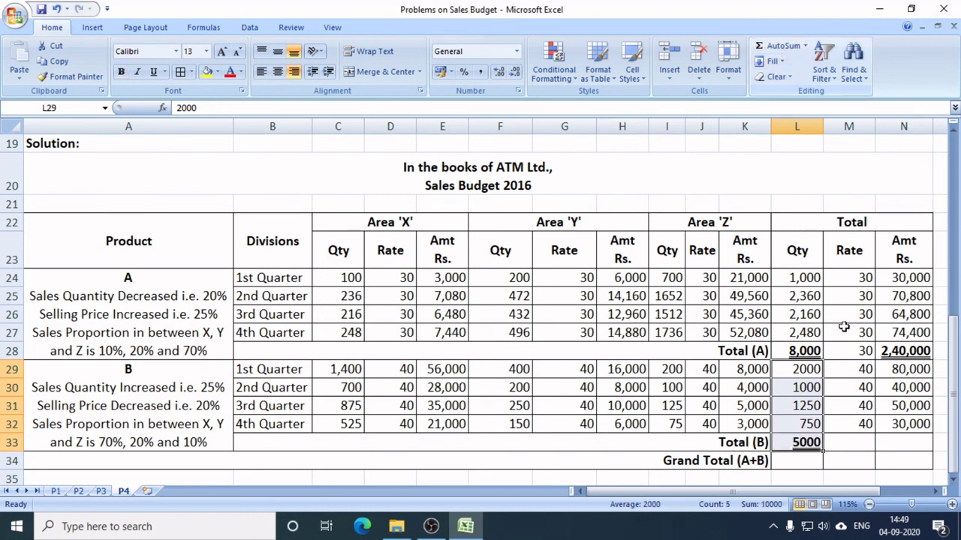
pyautogui.click(852, 447)
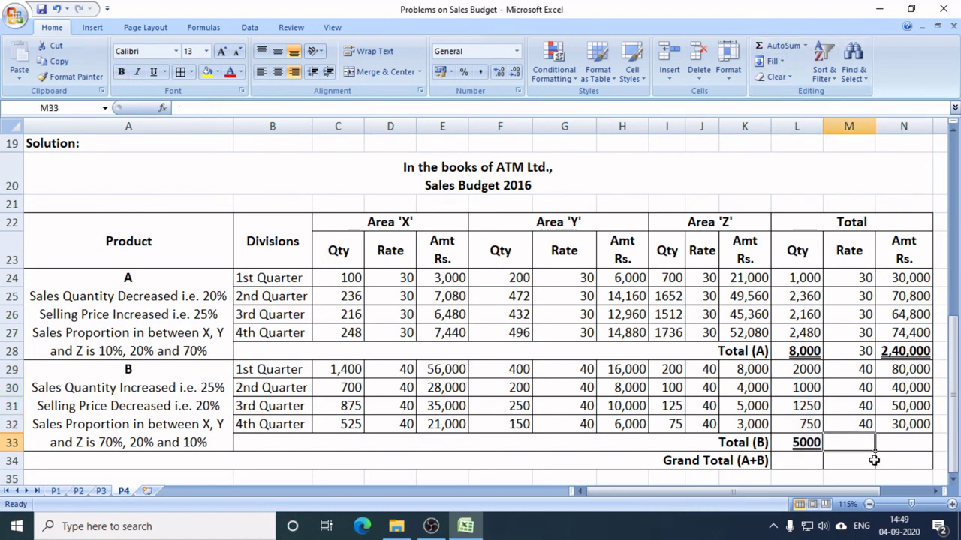
pyautogui.write('40')
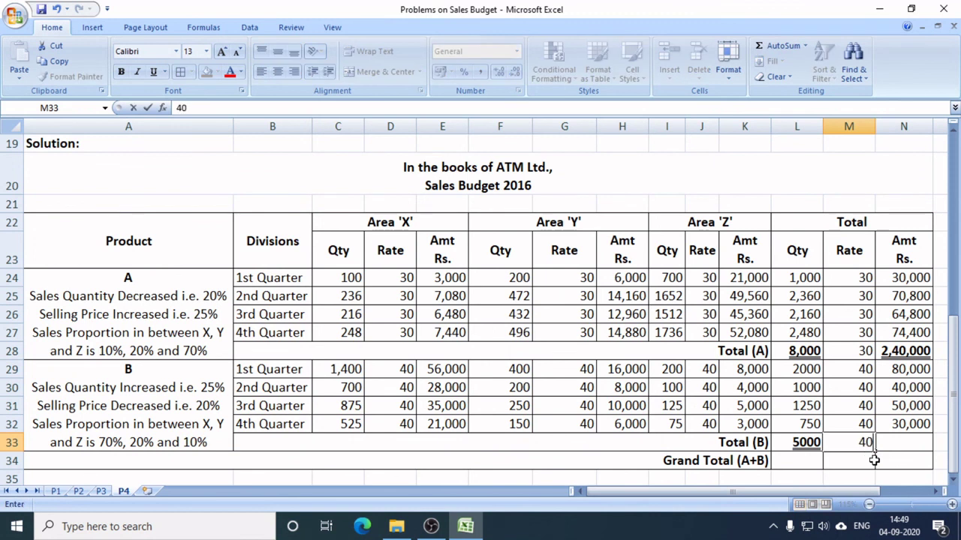
pyautogui.press('Tab')
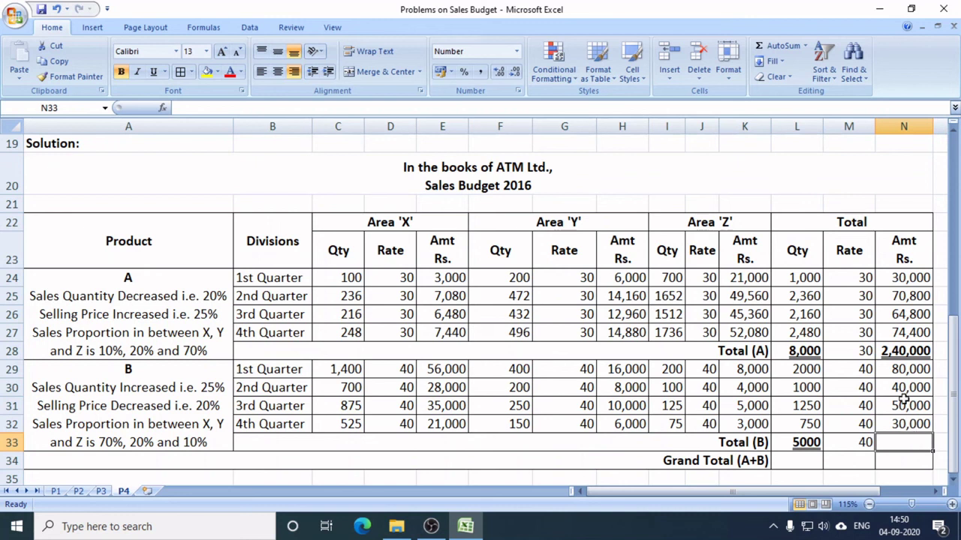
pyautogui.moveTo(903, 371); pyautogui.dragTo(903, 423)
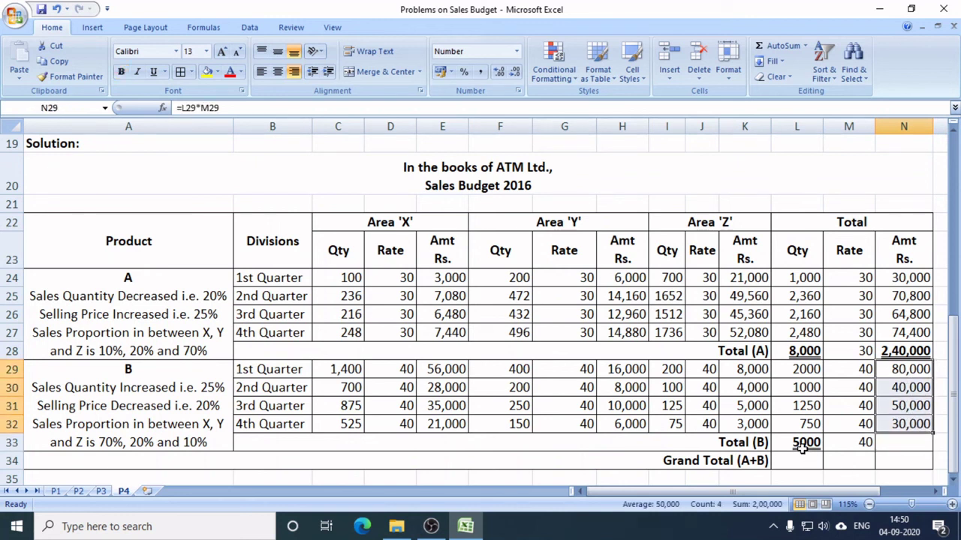
pyautogui.click(781, 46)
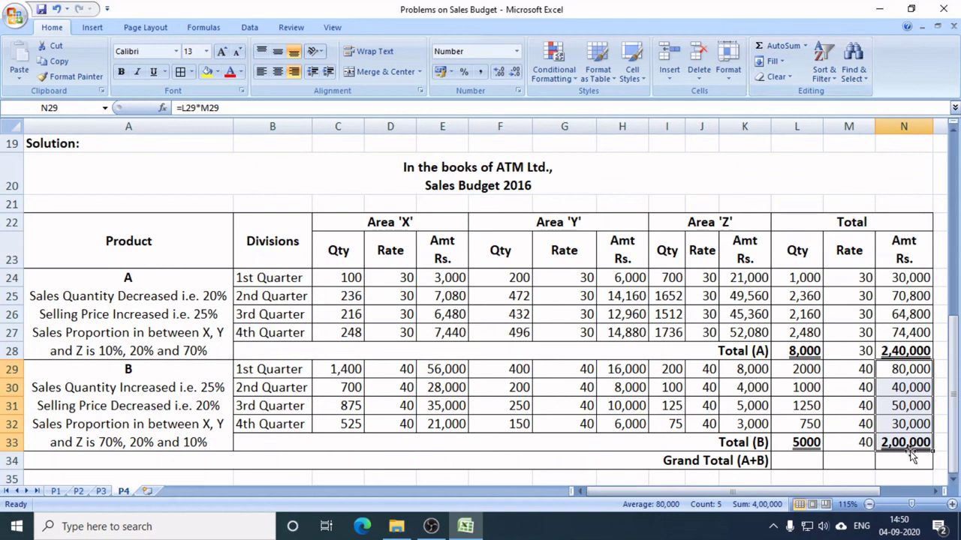
# - Fill the Grand Total (A+B) row with a quantity of 13,000 in L34 and an amount of 4,40,000 in N34
pyautogui.scroll(-1, 908, 454)
pyautogui.click(798, 386)
pyautogui.scroll(1, 875, 440)
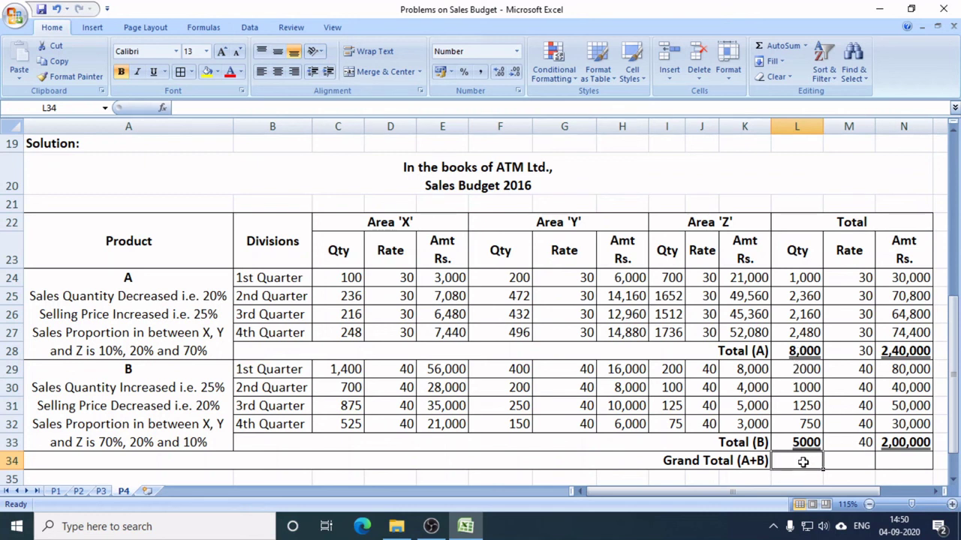
pyautogui.write('13,000')
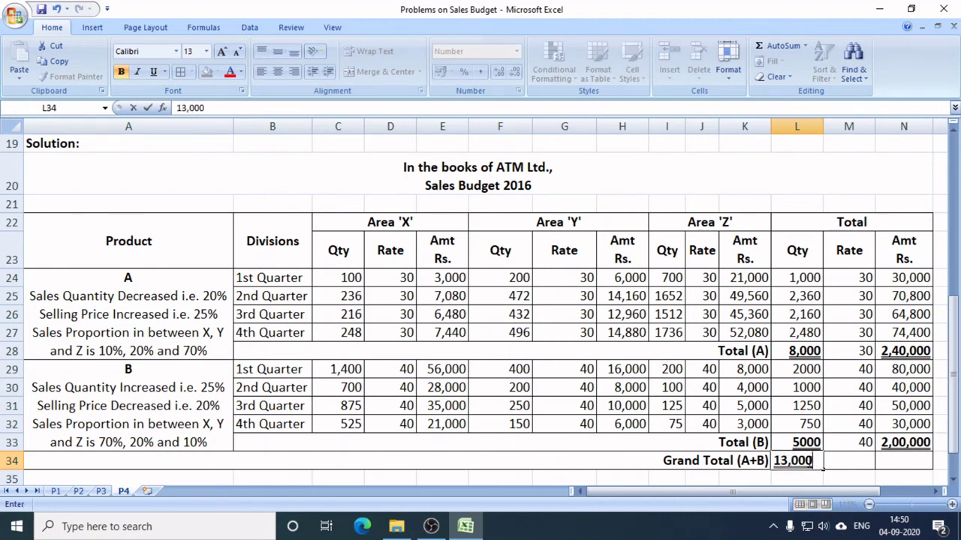
pyautogui.click(909, 467)
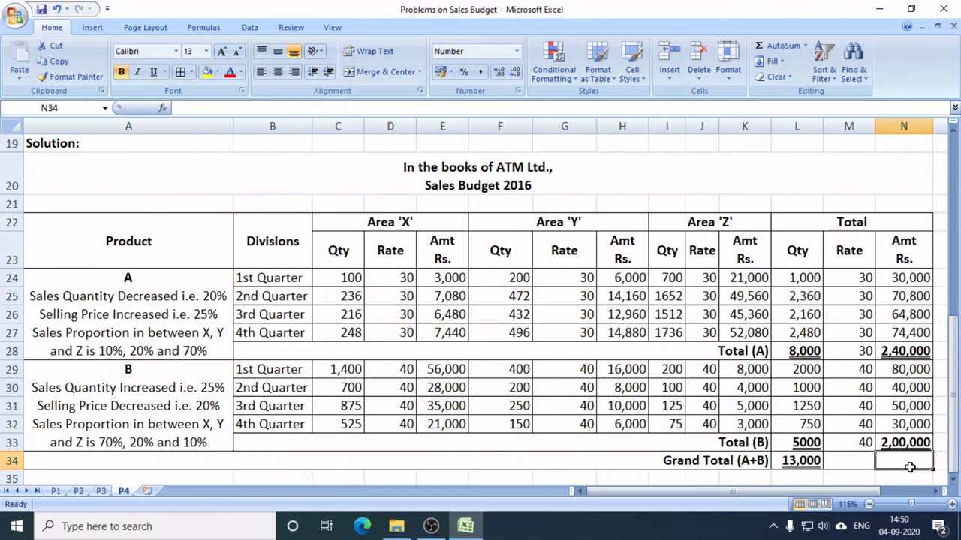
pyautogui.click(904, 352)
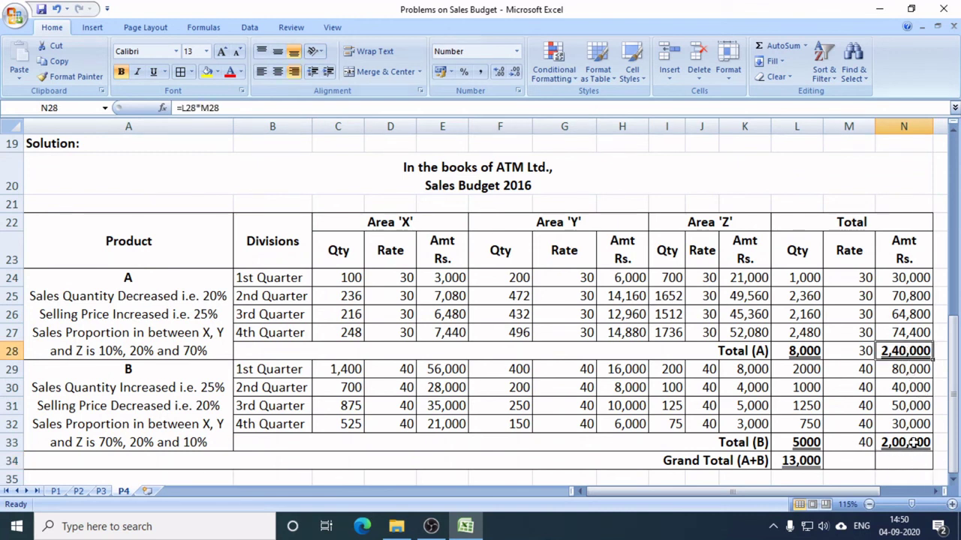
pyautogui.click(905, 465)
pyautogui.write('4')
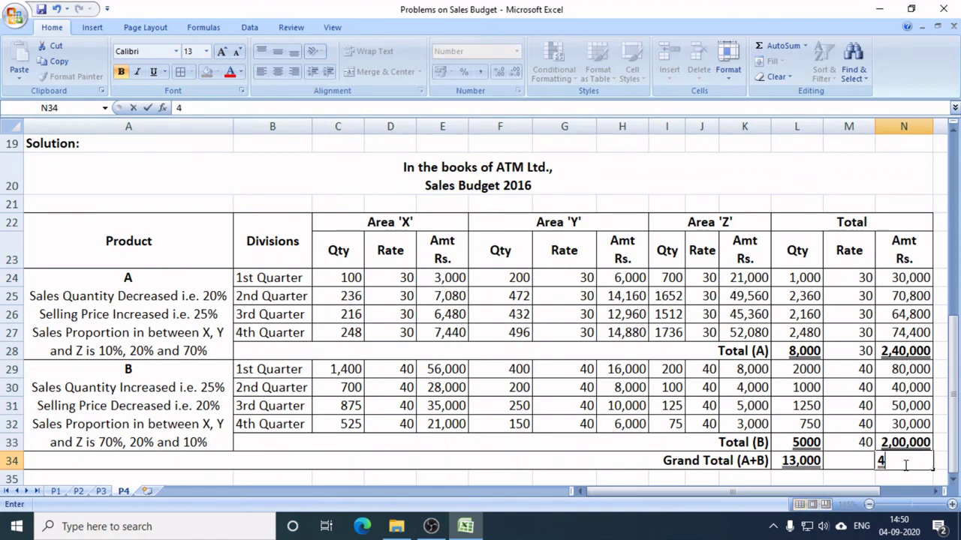
pyautogui.write(',40,000')
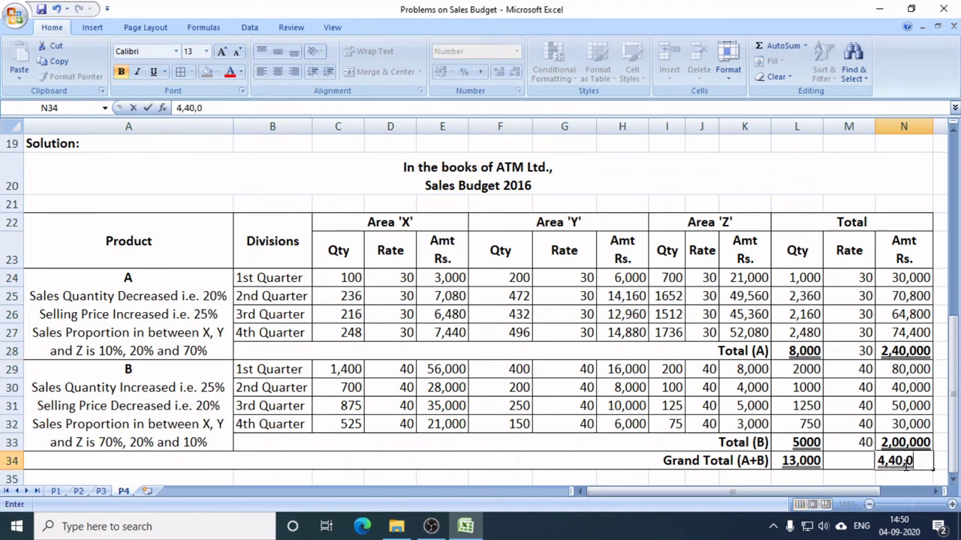
pyautogui.click(851, 428)
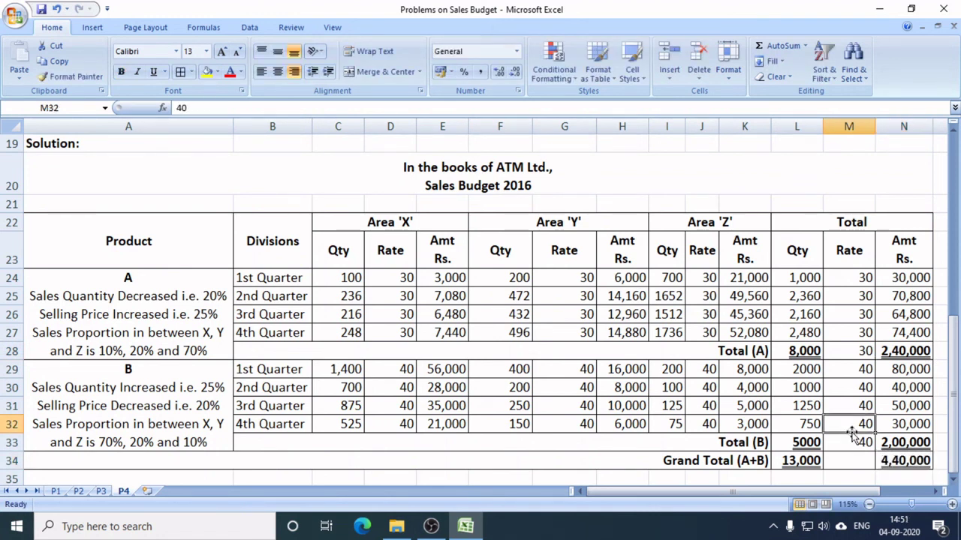
# - Review the budget's total quantity and amount columns, and compare both products' quarterly divisions with their total quantities
pyautogui.click(603, 176)
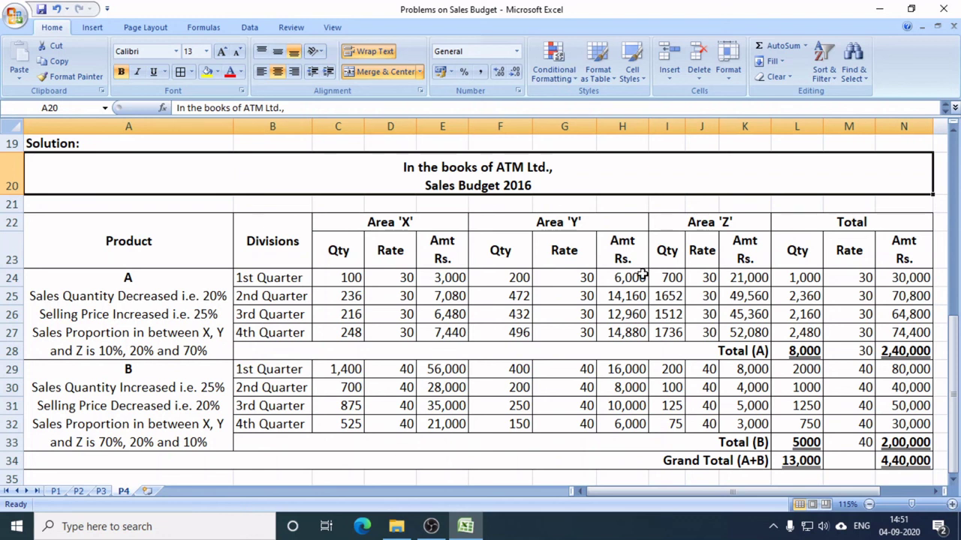
pyautogui.moveTo(806, 282); pyautogui.dragTo(806, 355)
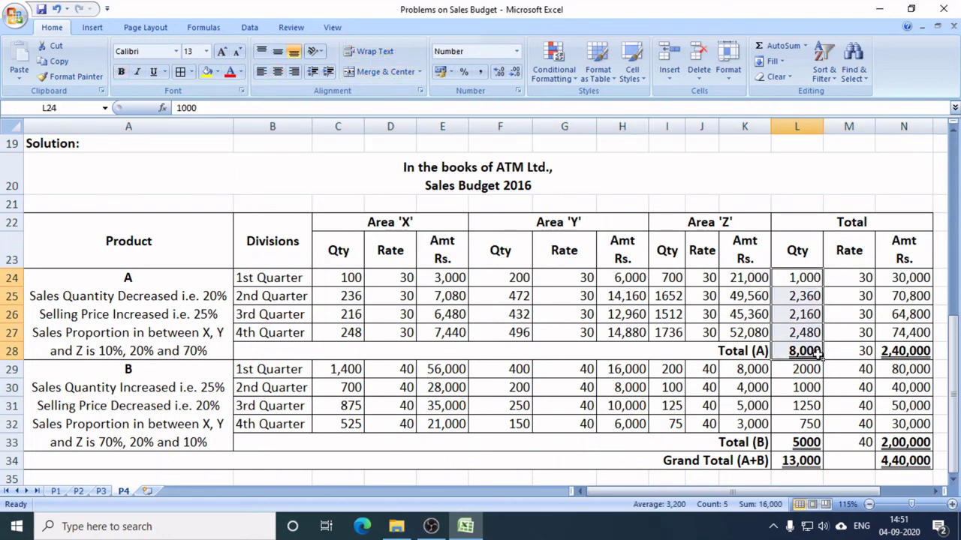
pyautogui.moveTo(906, 278); pyautogui.dragTo(904, 466)
pyautogui.moveTo(801, 273); pyautogui.dragTo(803, 459)
pyautogui.moveTo(914, 277); pyautogui.dragTo(914, 460)
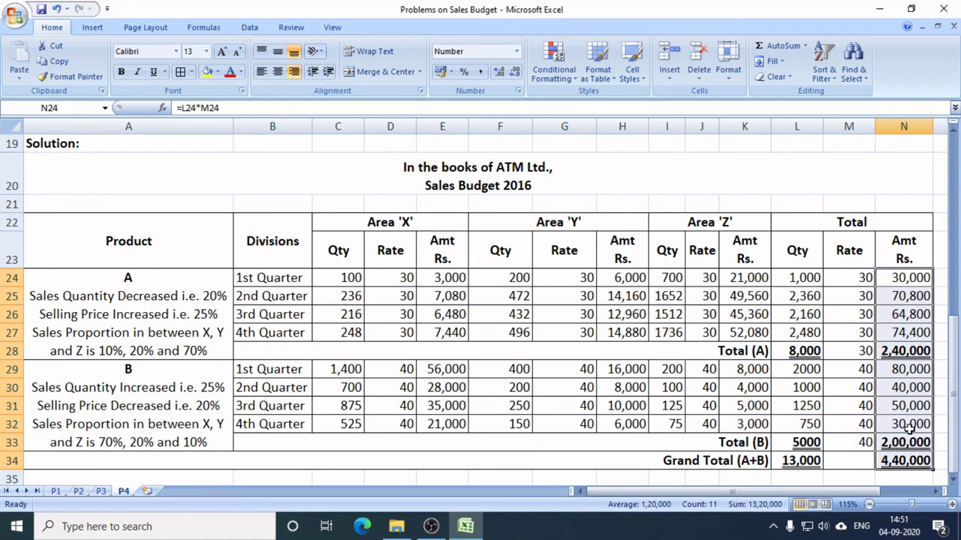
pyautogui.moveTo(264, 277); pyautogui.dragTo(277, 330)
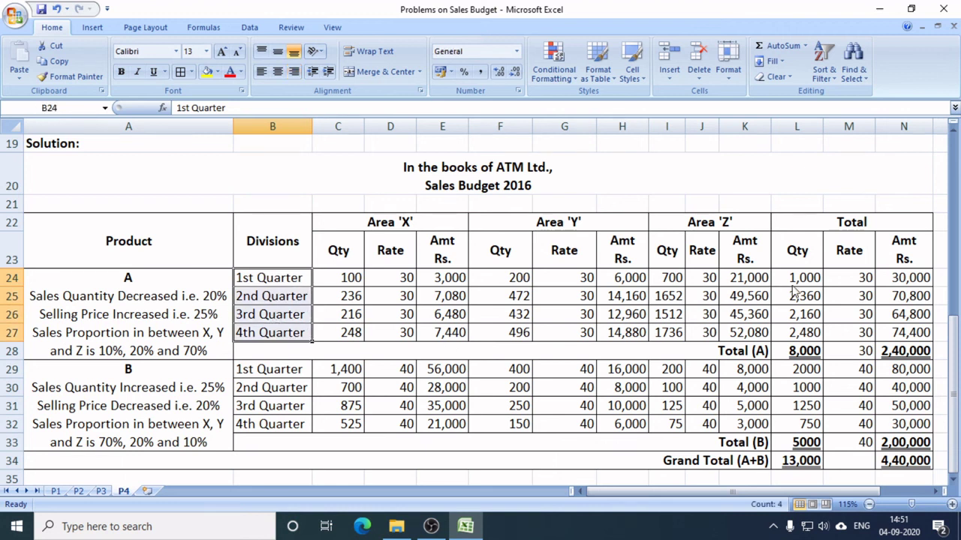
pyautogui.moveTo(791, 283); pyautogui.dragTo(786, 321)
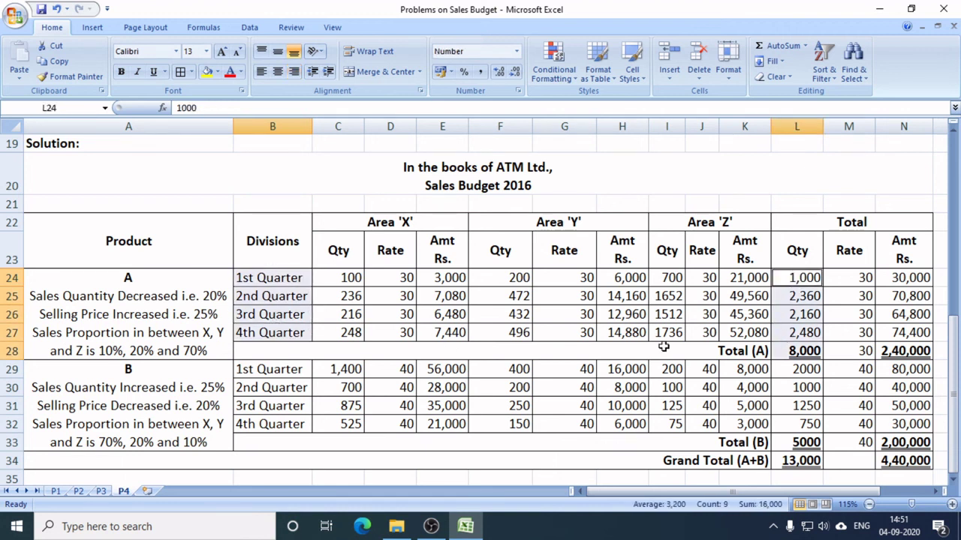
pyautogui.click(276, 369)
pyautogui.moveTo(276, 369); pyautogui.dragTo(276, 424)
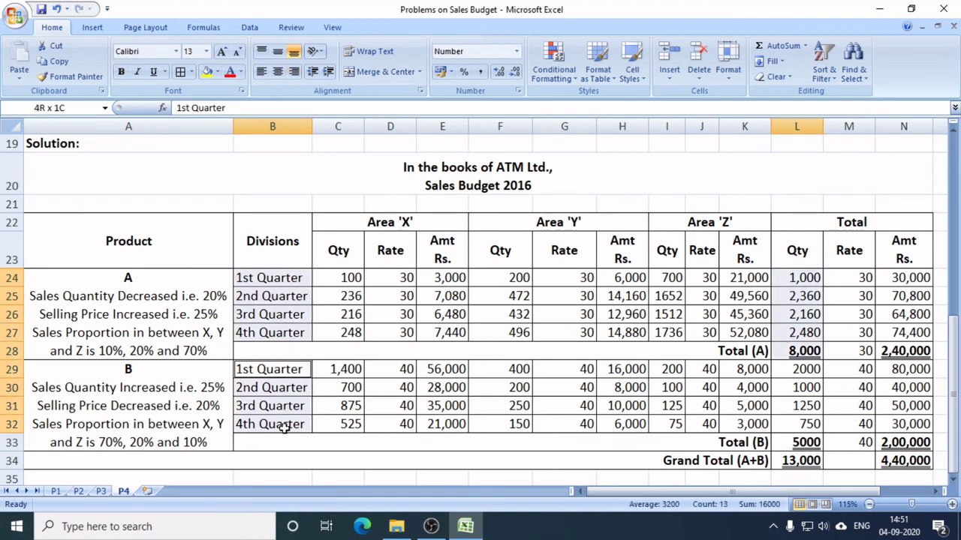
pyautogui.moveTo(801, 369); pyautogui.dragTo(799, 424)
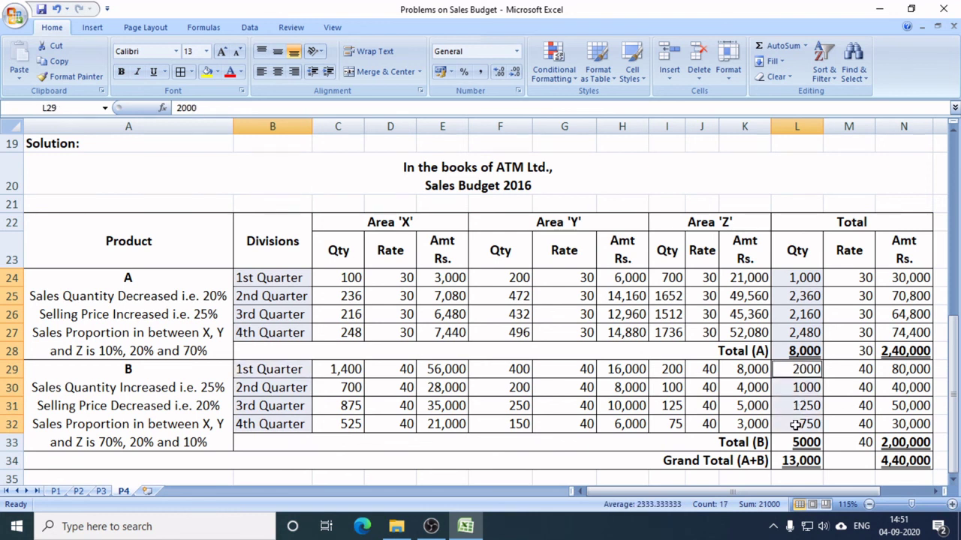
# - Check how Product A's 1st Quarter and Product B's 2nd Quarter quantities are divided among Areas X, Y and Z
pyautogui.click(351, 277)
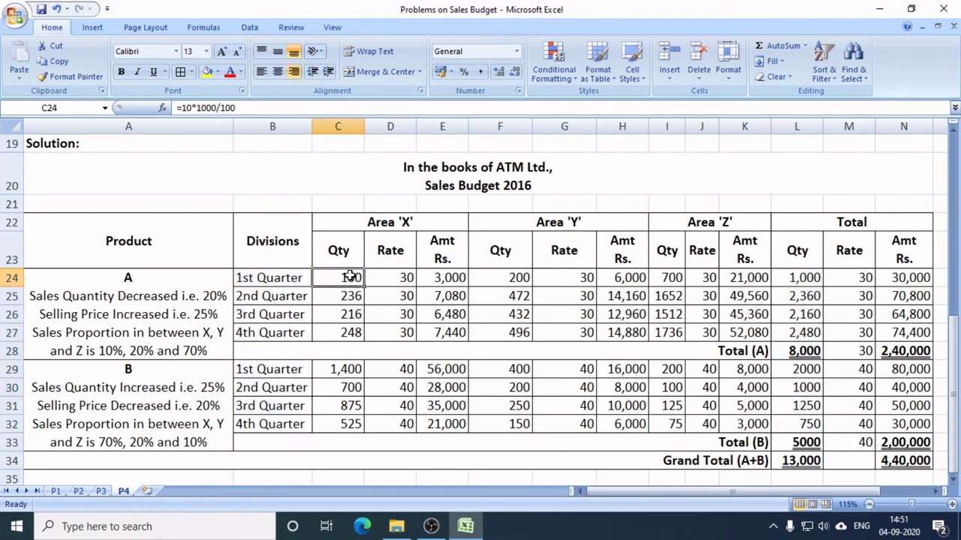
pyautogui.keyDown('ctrl'); pyautogui.click(518, 278); pyautogui.keyUp('ctrl')
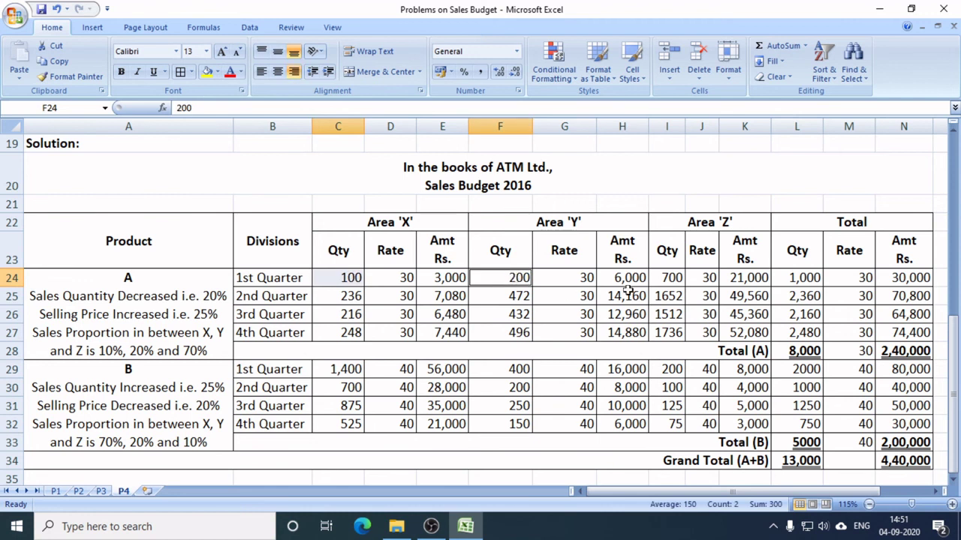
pyautogui.keyDown('ctrl'); pyautogui.click(670, 278); pyautogui.keyUp('ctrl')
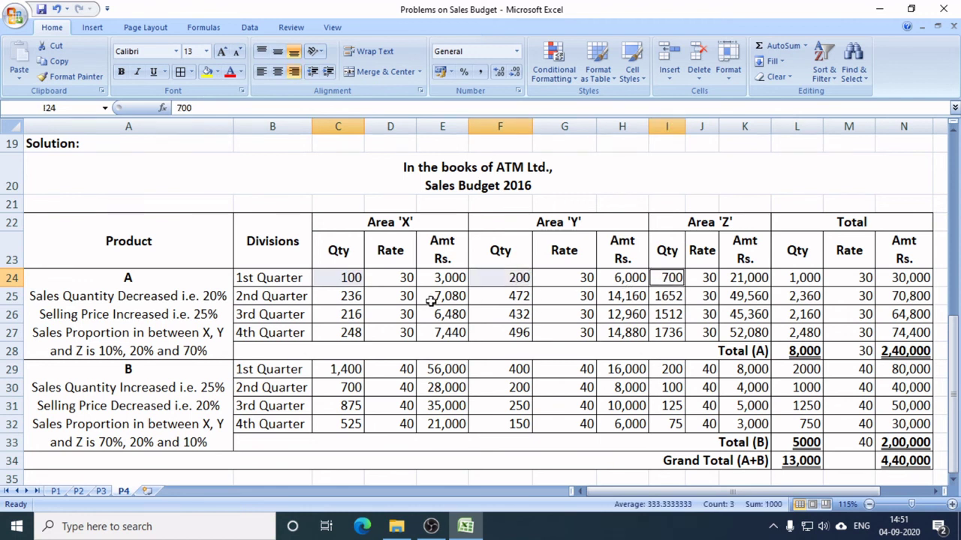
pyautogui.click(346, 390)
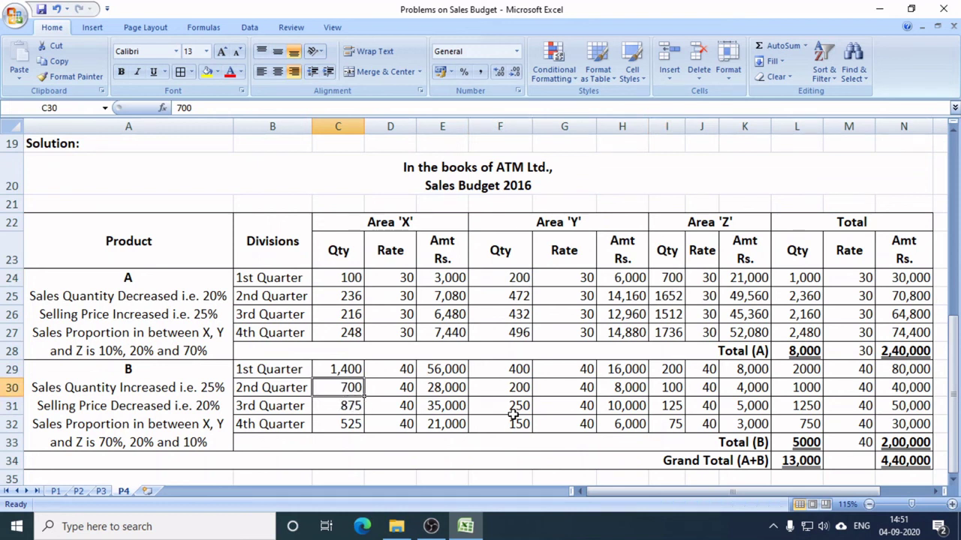
pyautogui.keyDown('ctrl'); pyautogui.click(518, 387); pyautogui.keyUp('ctrl')
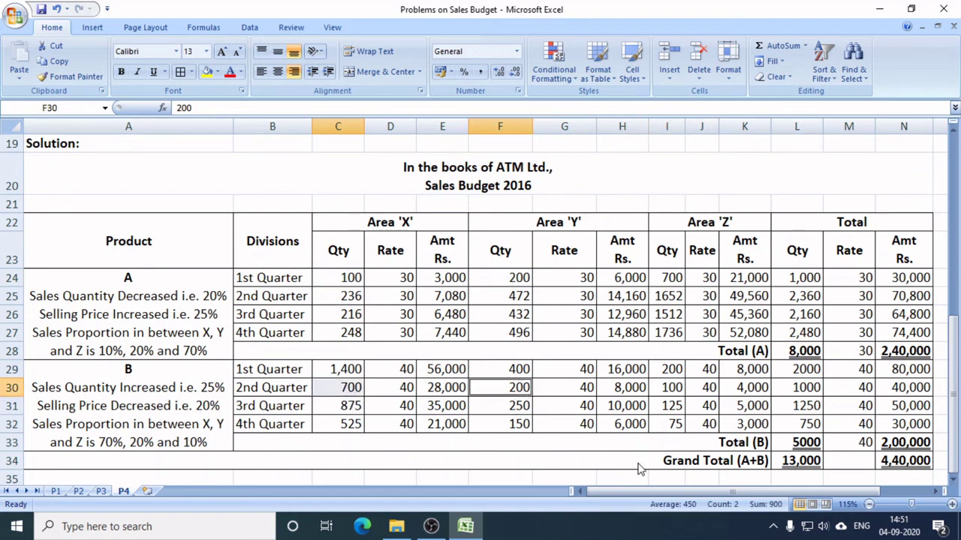
pyautogui.keyDown('ctrl'); pyautogui.click(675, 386); pyautogui.keyUp('ctrl')
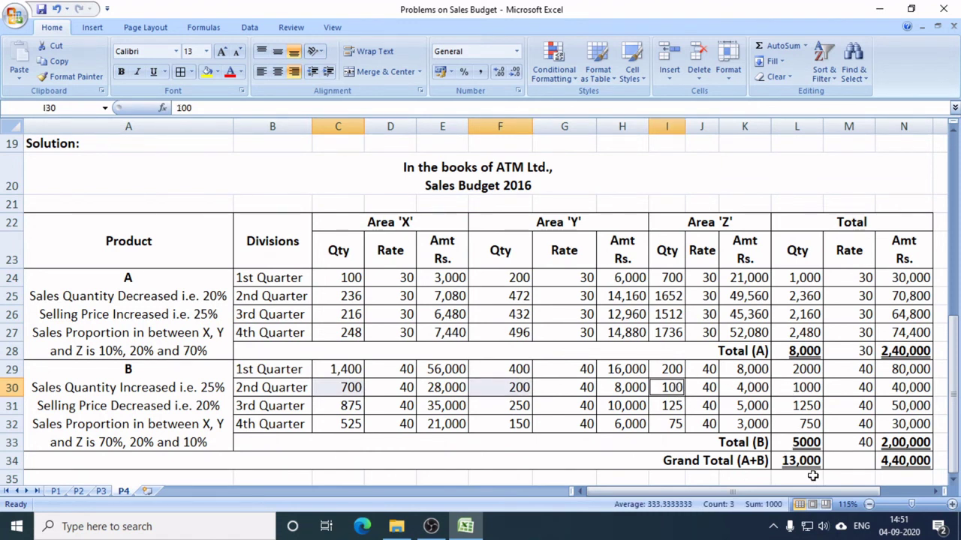